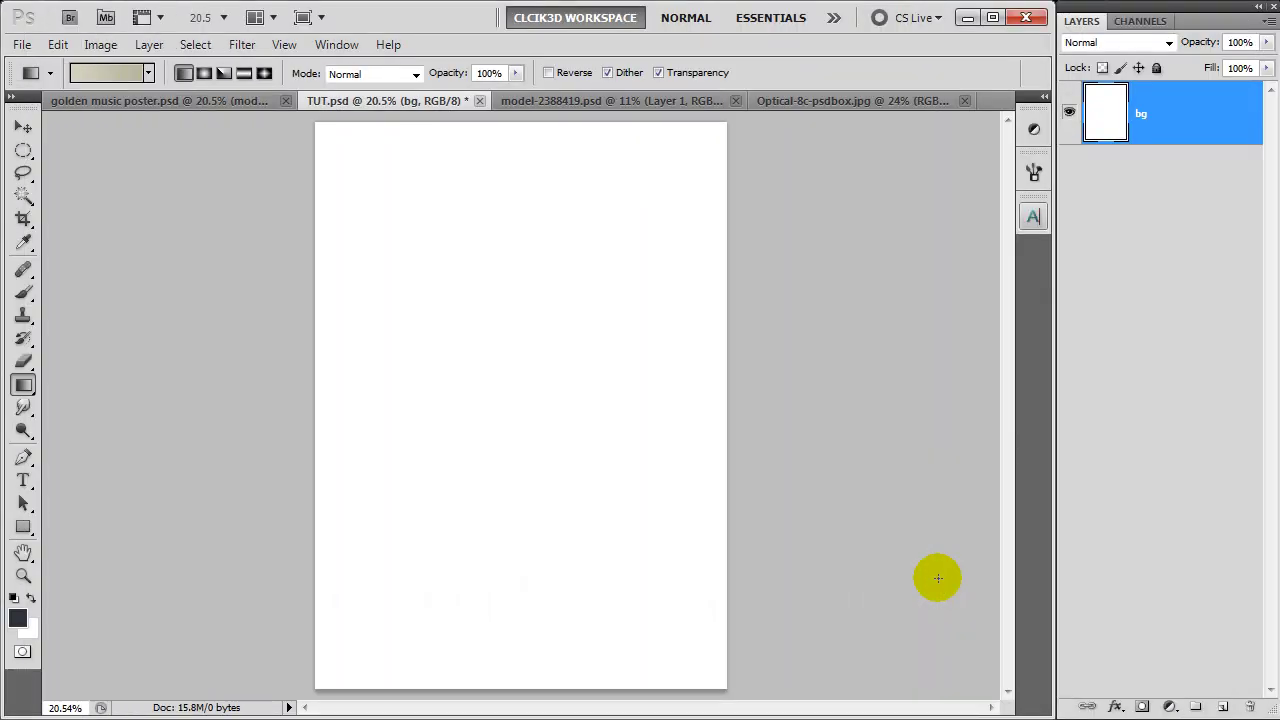
# - Fill the bg layer with a diagonal linear gradient from #d3d2c2 to #b5b59b
pyautogui.press('v')
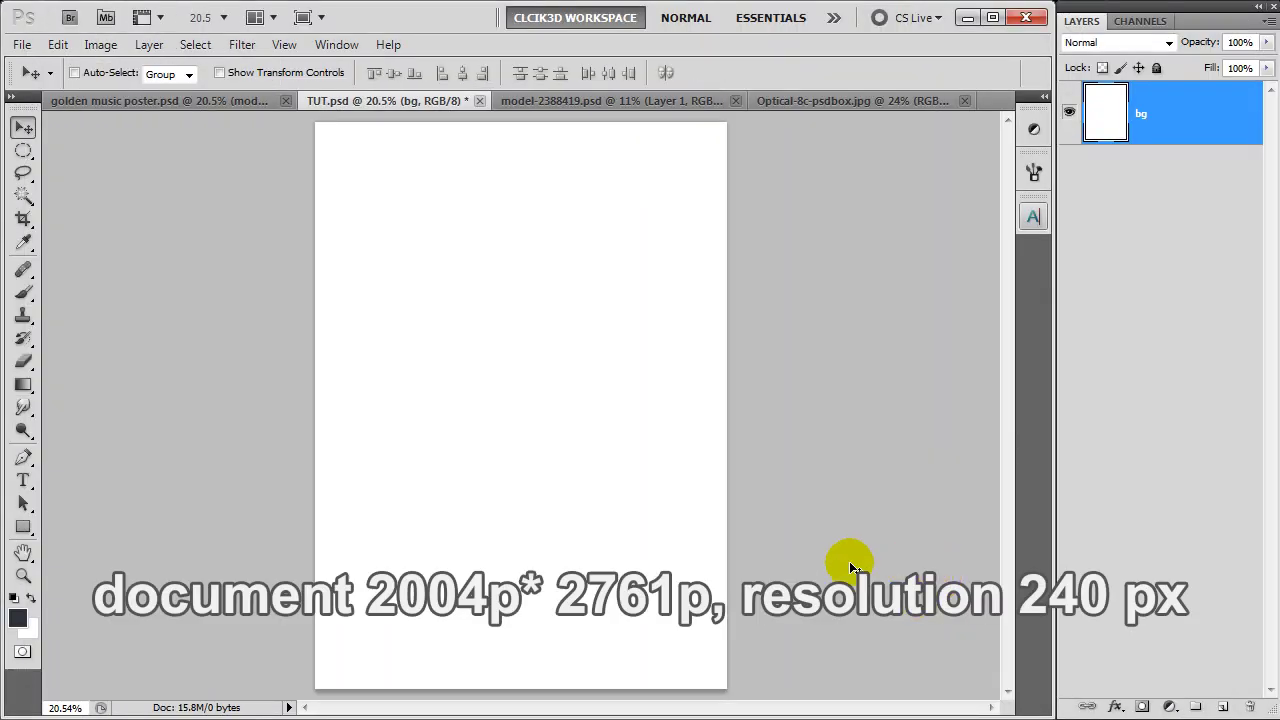
pyautogui.click(24, 385)
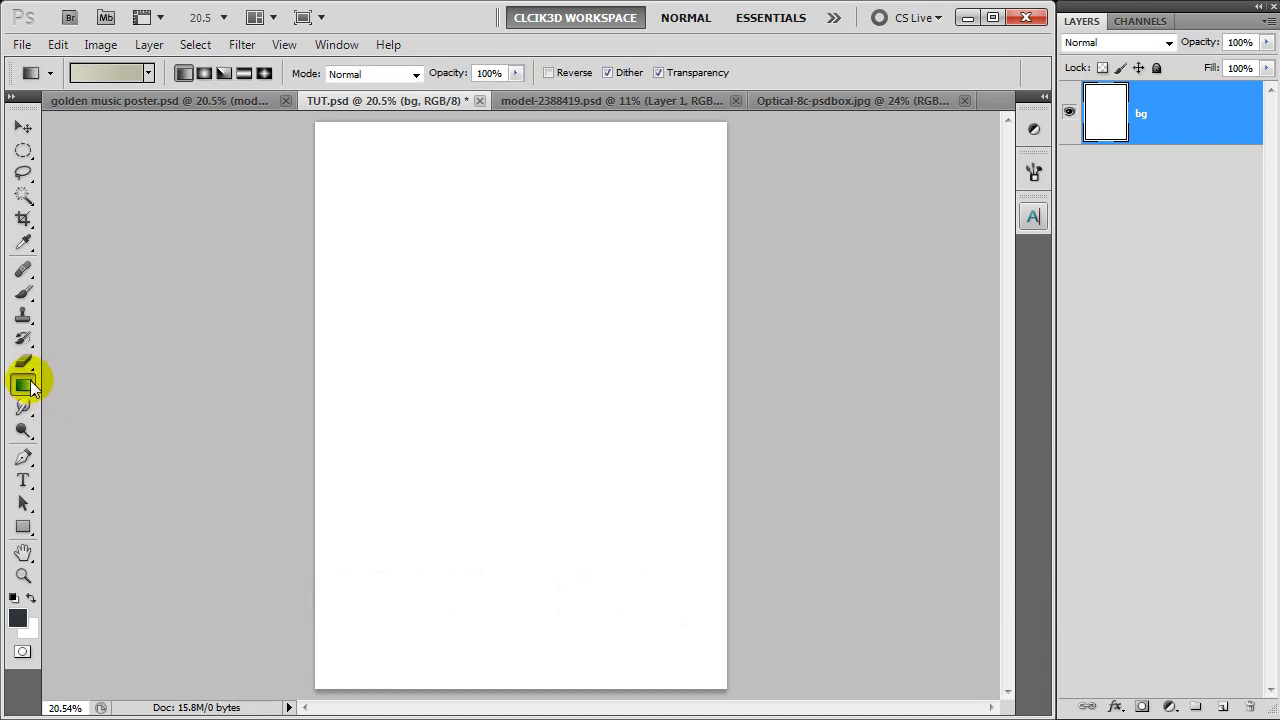
pyautogui.click(104, 75)
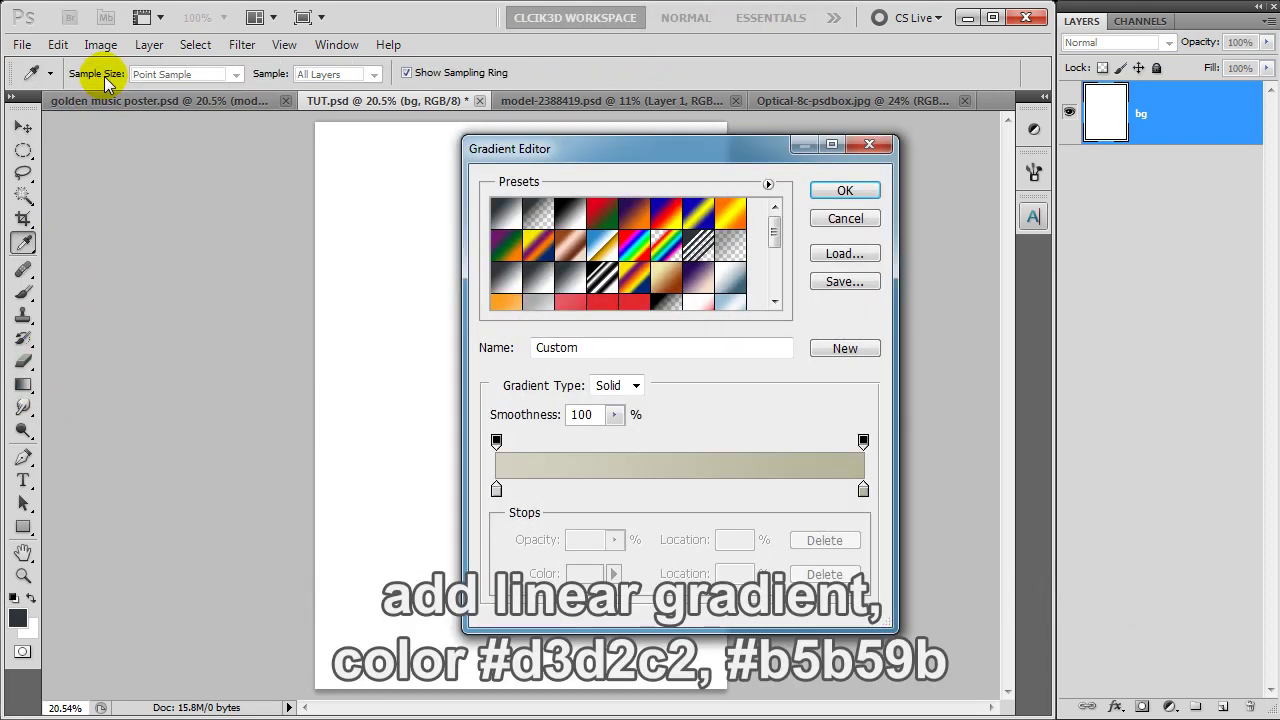
pyautogui.click(843, 191)
pyautogui.moveTo(372, 163); pyautogui.dragTo(690, 648)
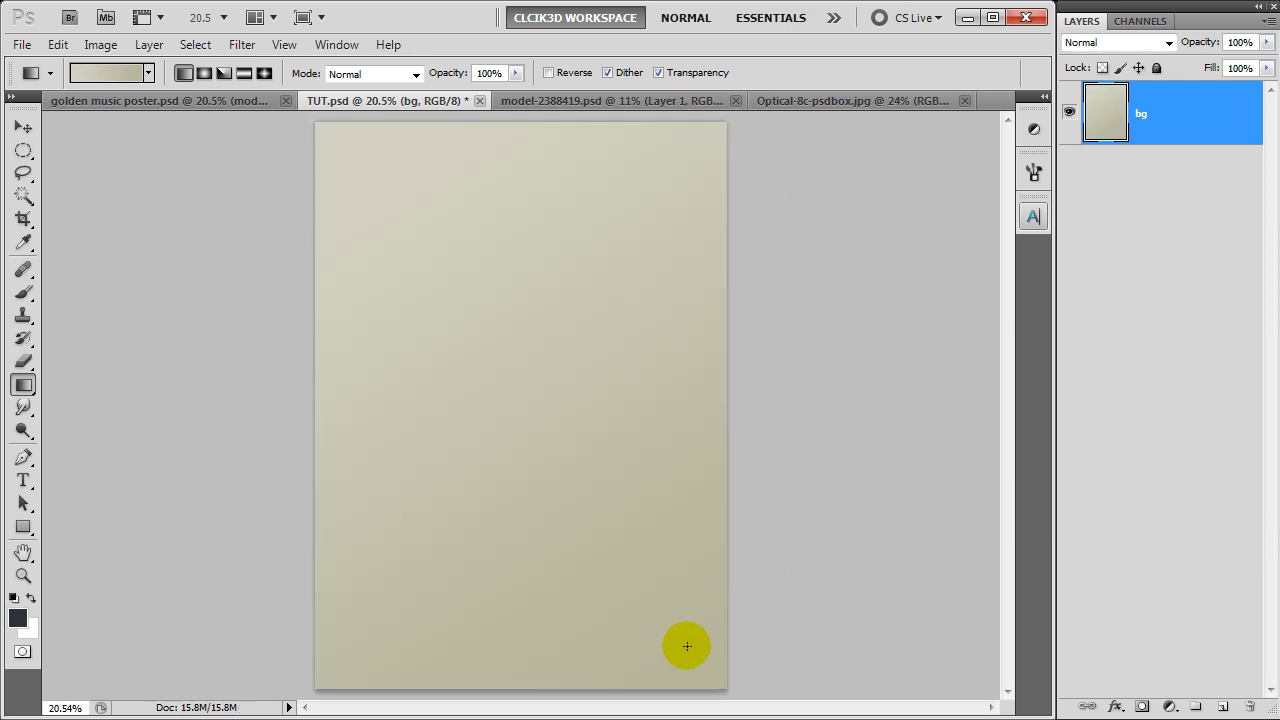
pyautogui.press('v')
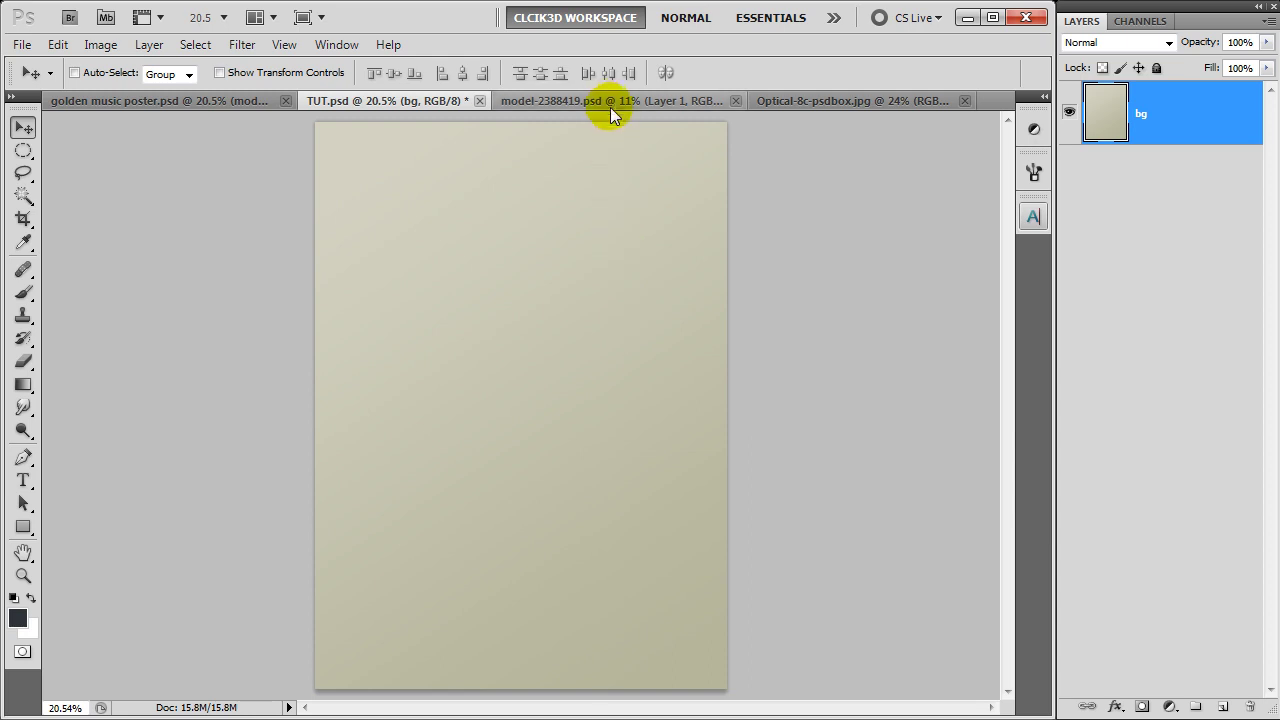
# - Paste the headphone image from model-2388419.psd into TUT.psd as a layer named model
pyautogui.click(612, 101)
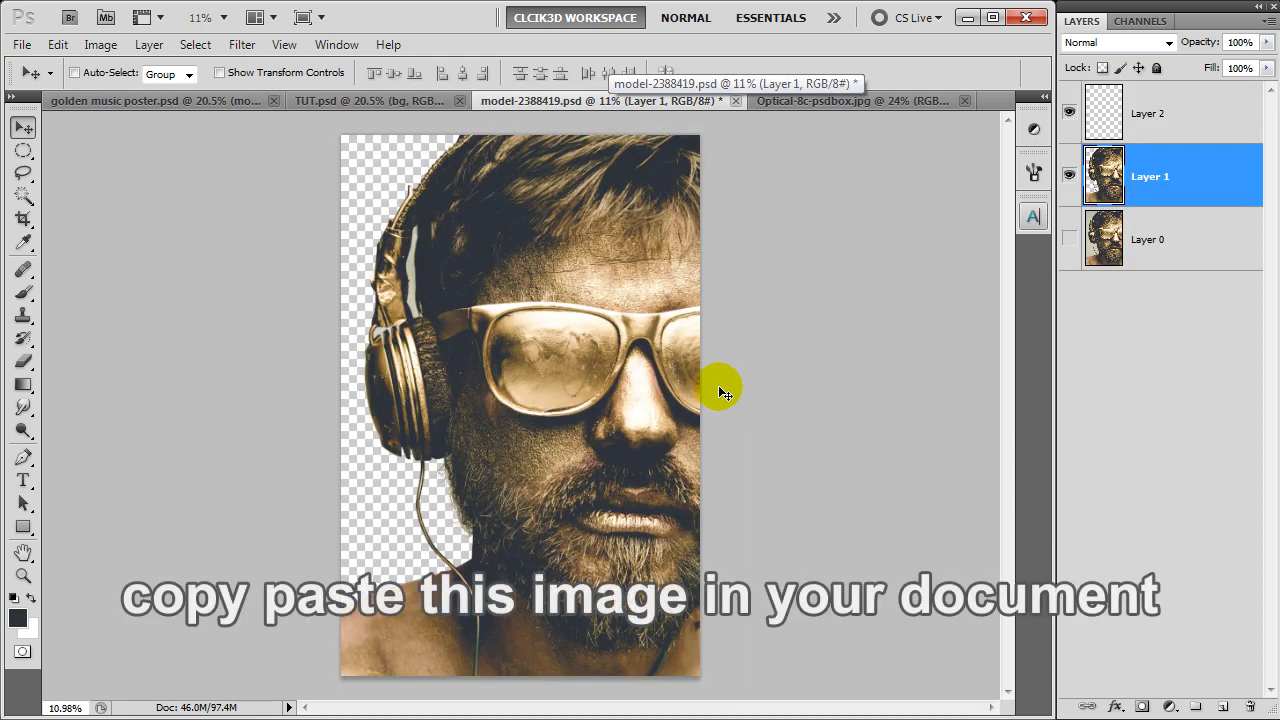
pyautogui.click(413, 104)
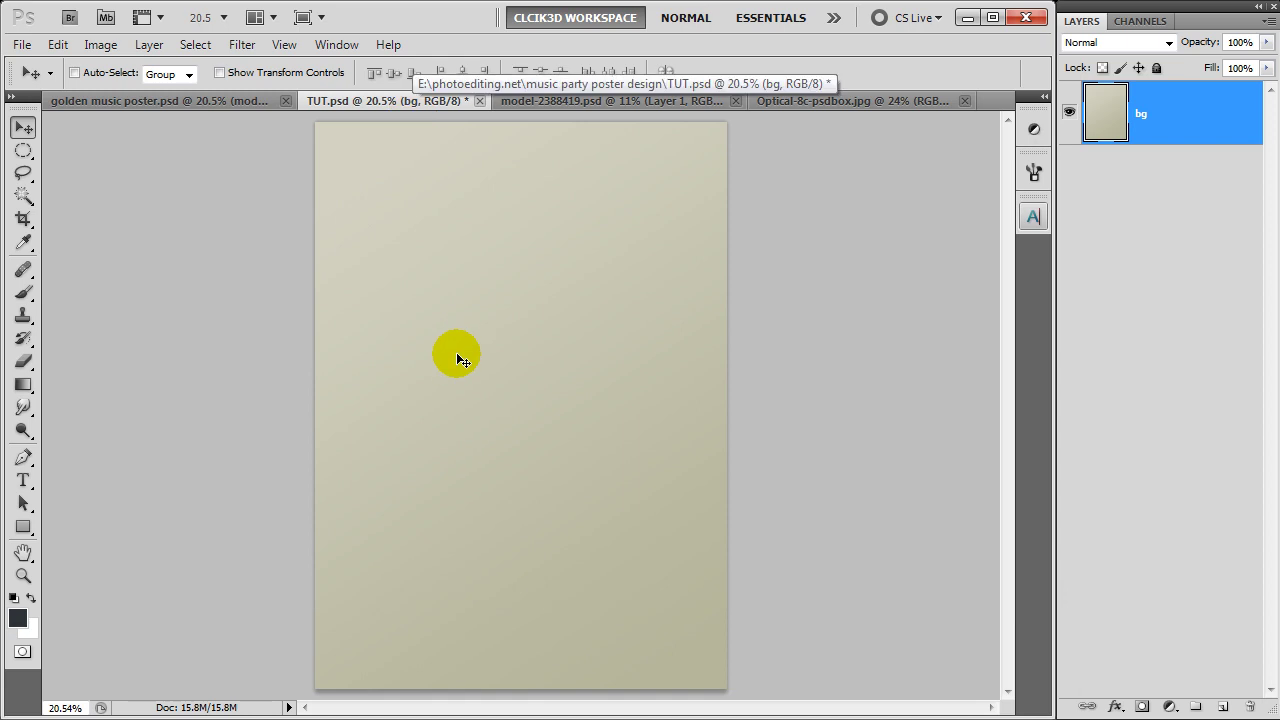
pyautogui.hotkey('ctrl', 'v')
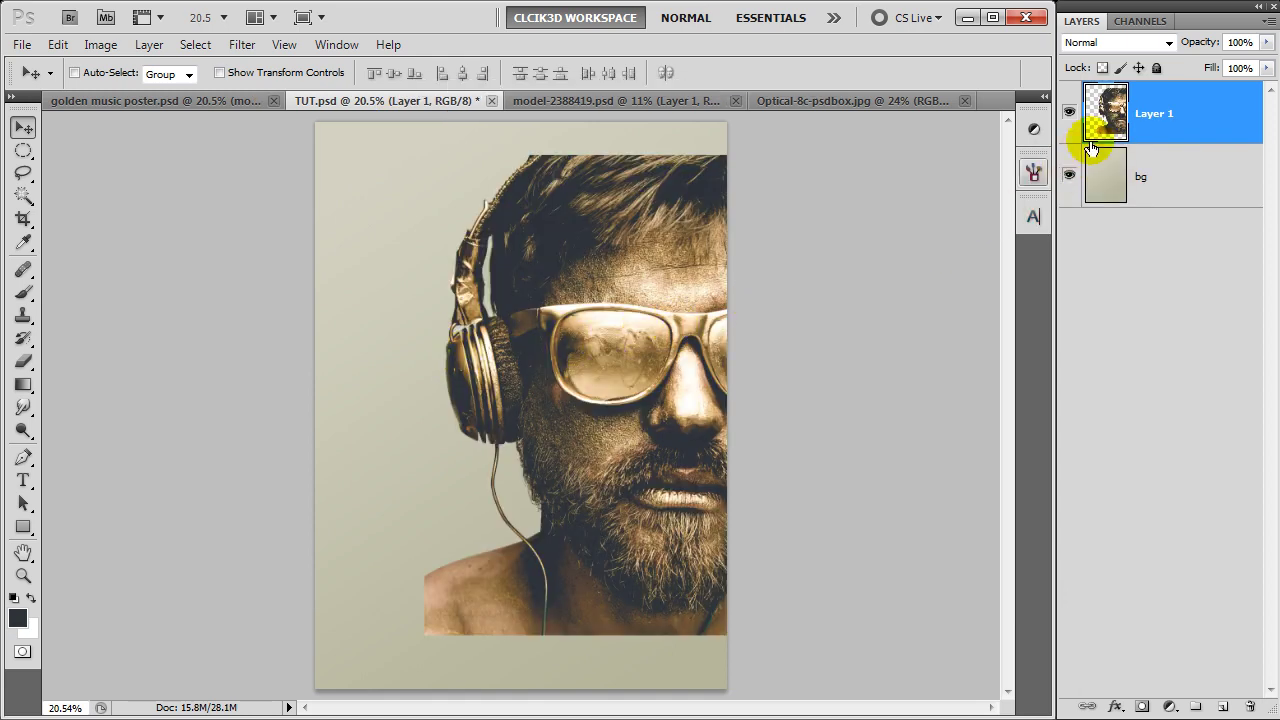
pyautogui.click(1150, 122)
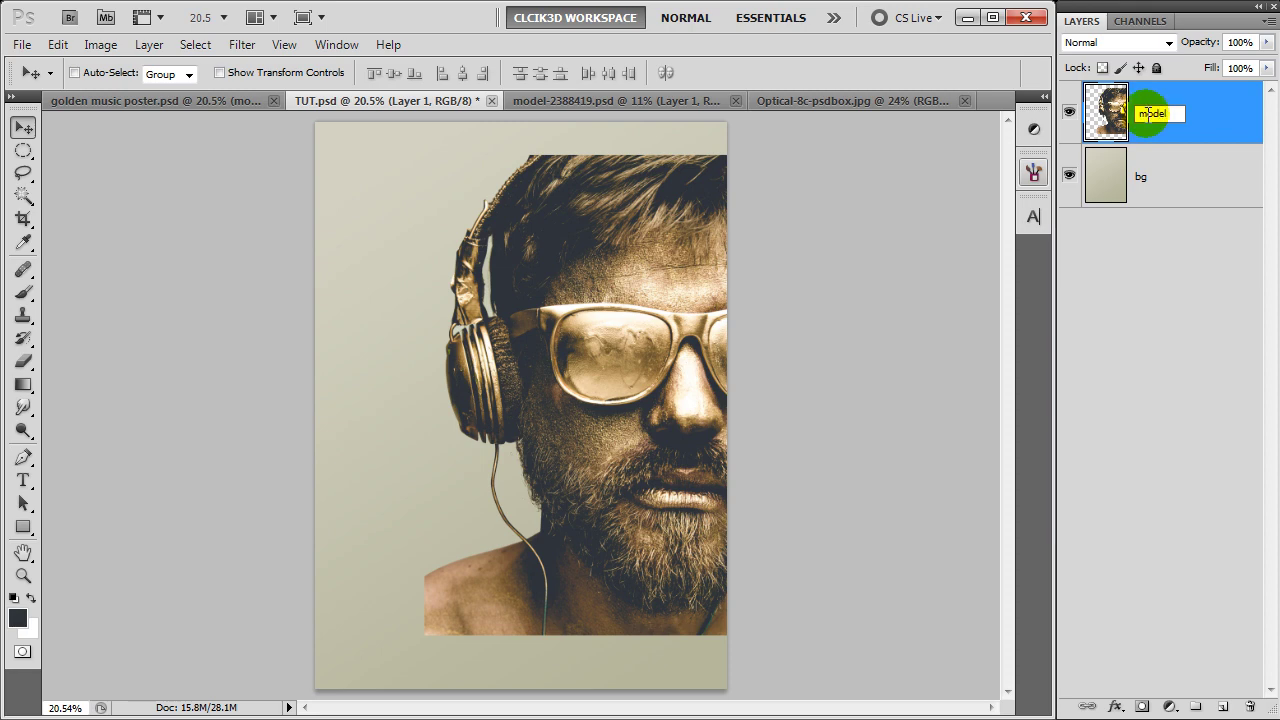
pyautogui.press('Return')
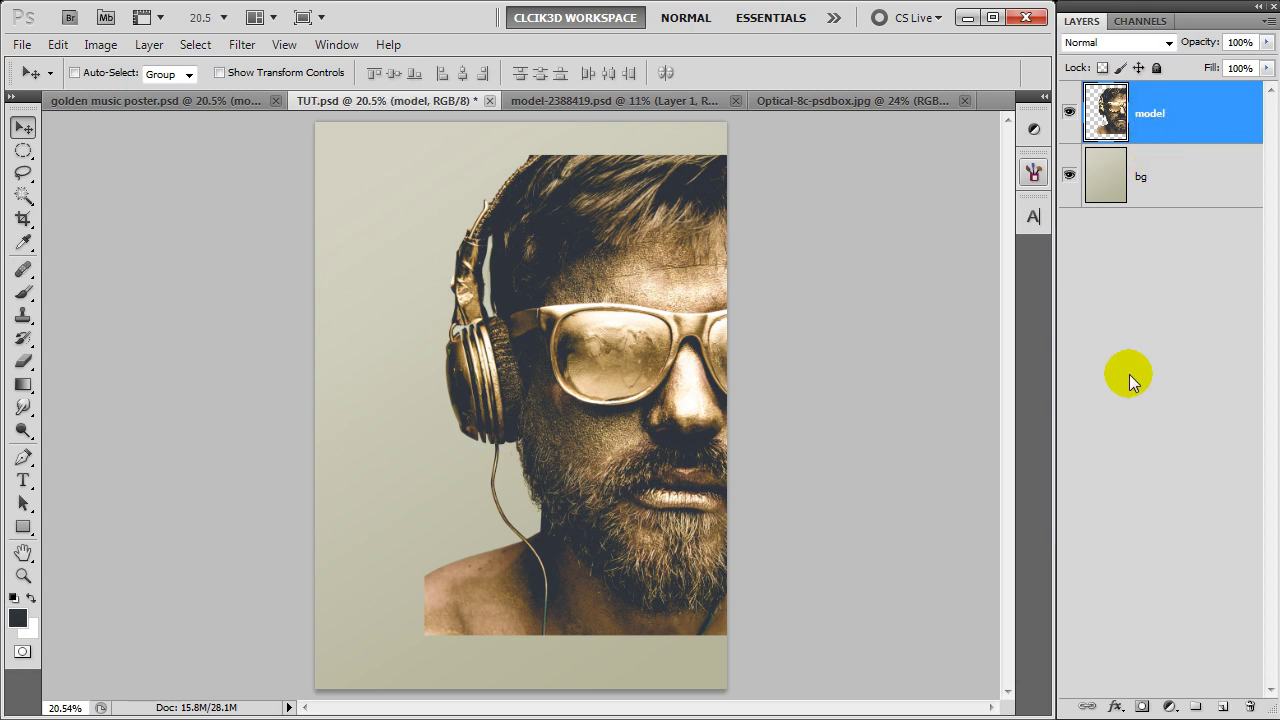
# - Add a layer mask to the model layer and select splatter brush 485
pyautogui.click(1143, 706)
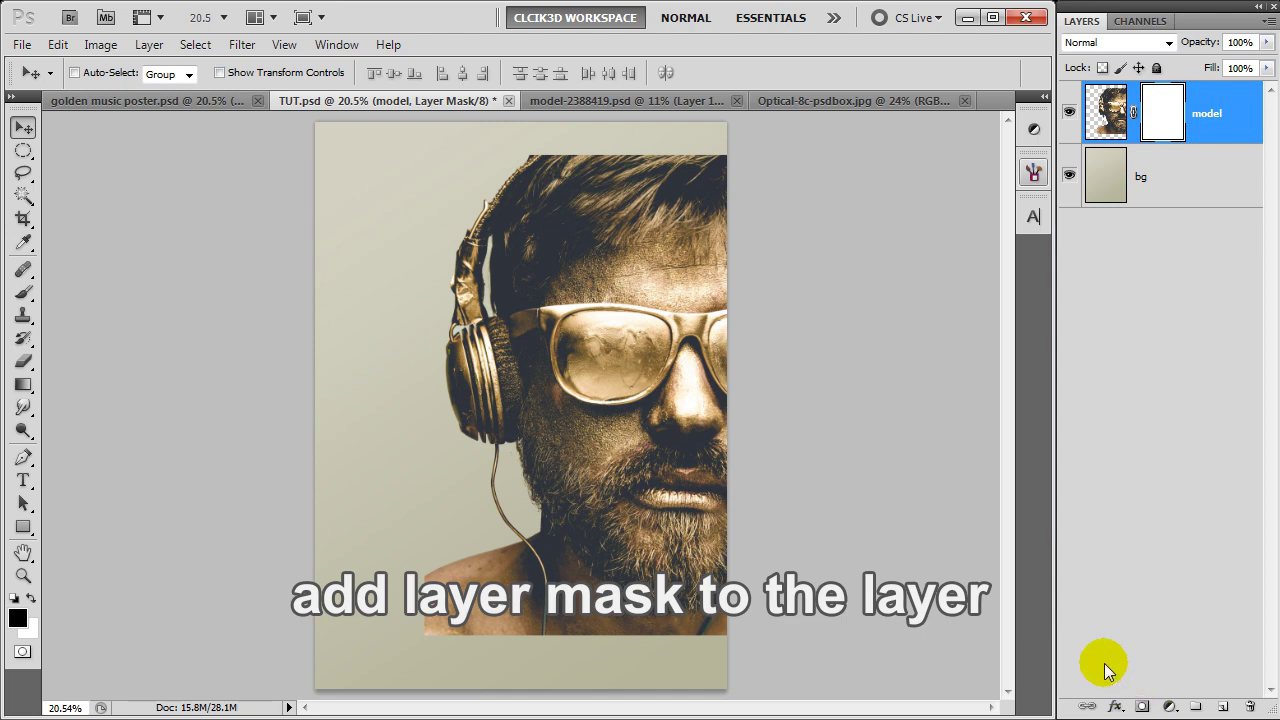
pyautogui.click(23, 292)
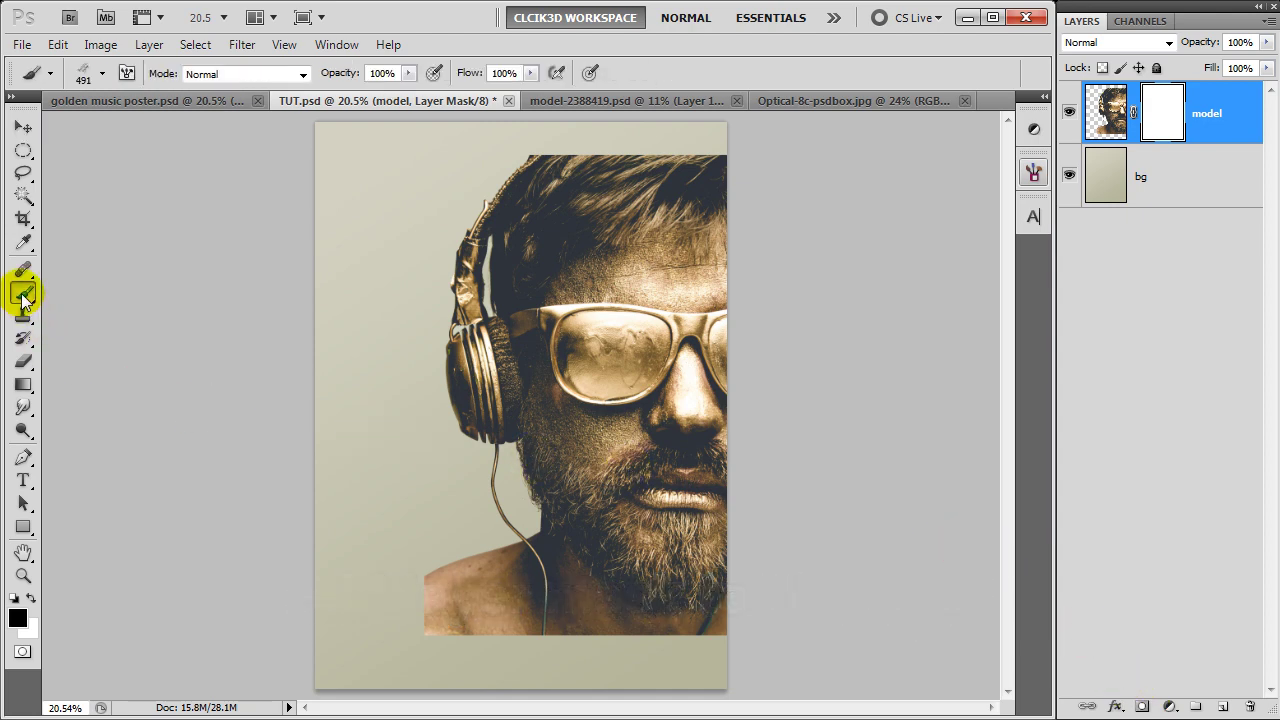
pyautogui.rightClick(445, 222)
pyautogui.scroll(-2, 640, 430)
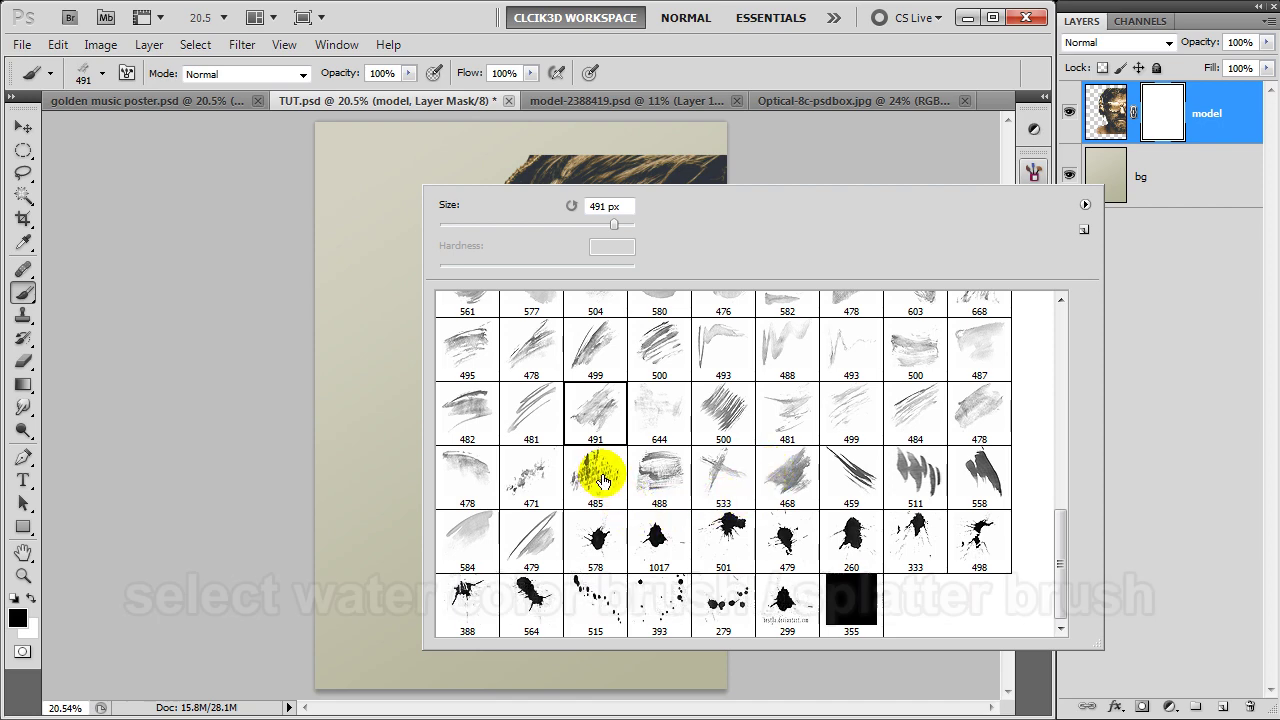
pyautogui.doubleClick(595, 475)
# - Paint black mask strokes fading both shoulders into the background, redoing one stroke
pyautogui.moveTo(588, 615)
pyautogui.mouseDown()
pyautogui.moveTo(458, 530)
pyautogui.moveTo(337, 614)
pyautogui.moveTo(378, 652)
pyautogui.mouseUp()
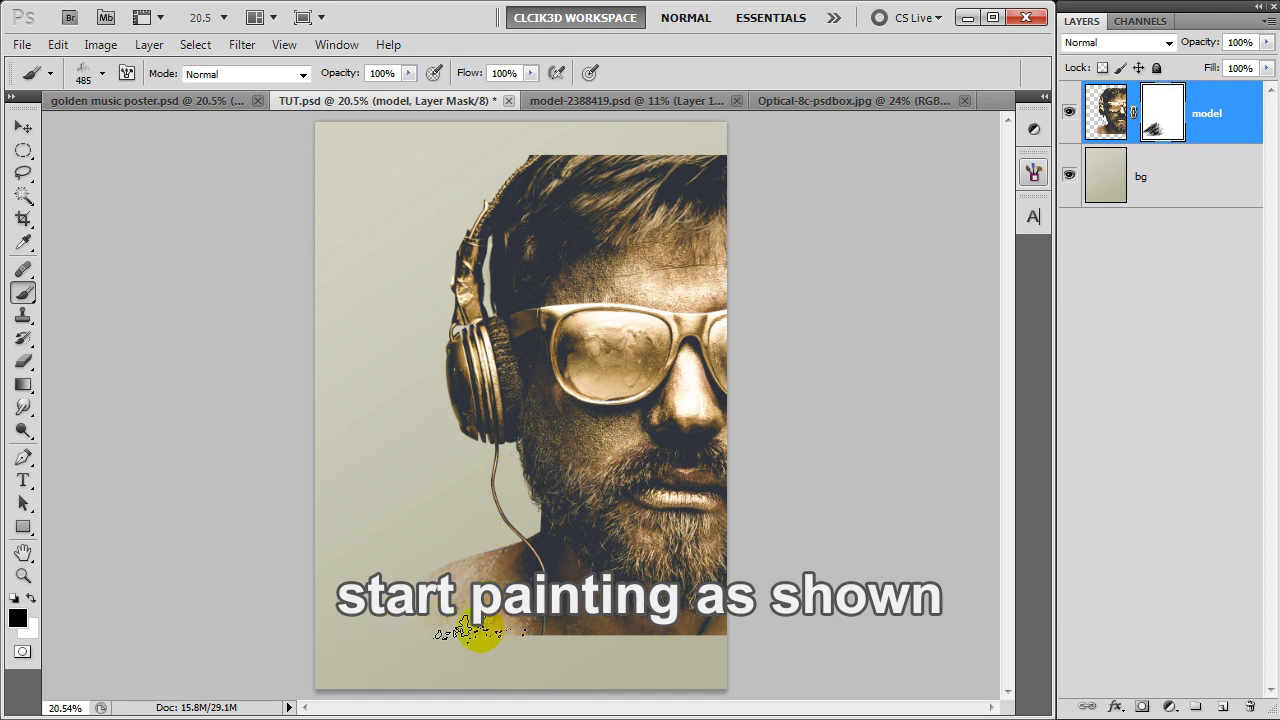
pyautogui.moveTo(608, 646); pyautogui.dragTo(720, 560)
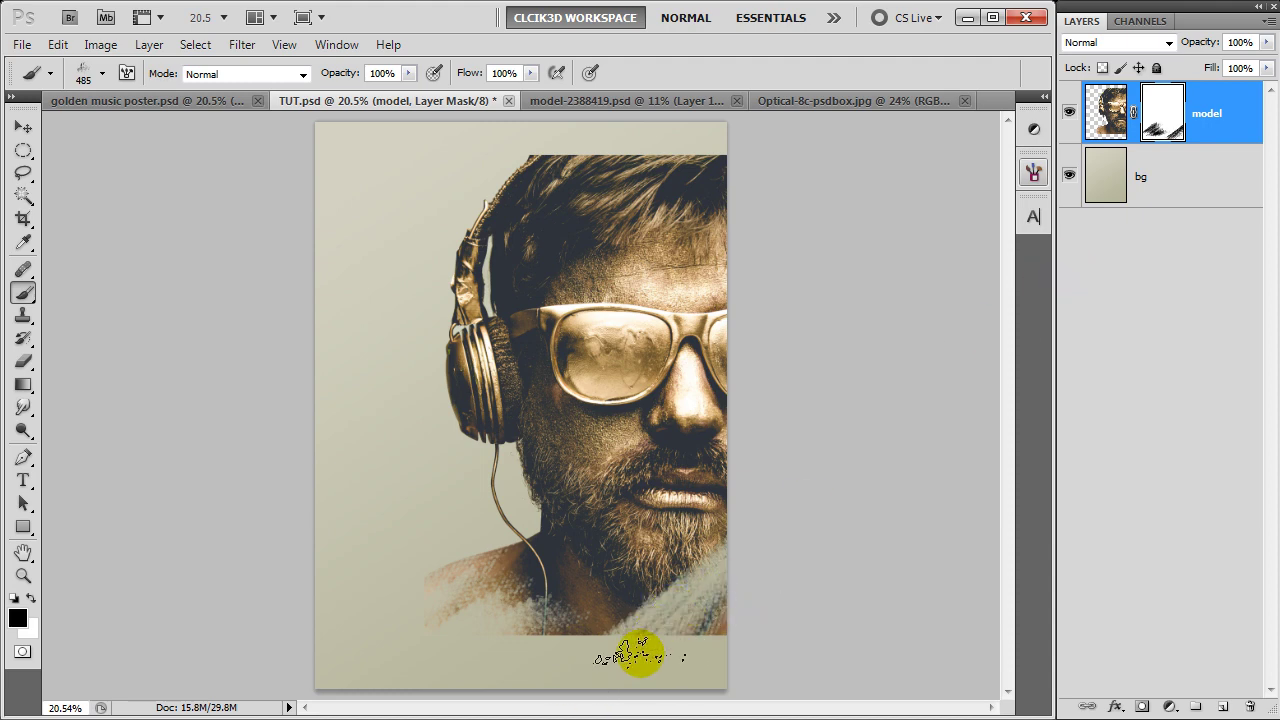
pyautogui.hotkey('ctrl', 'z')
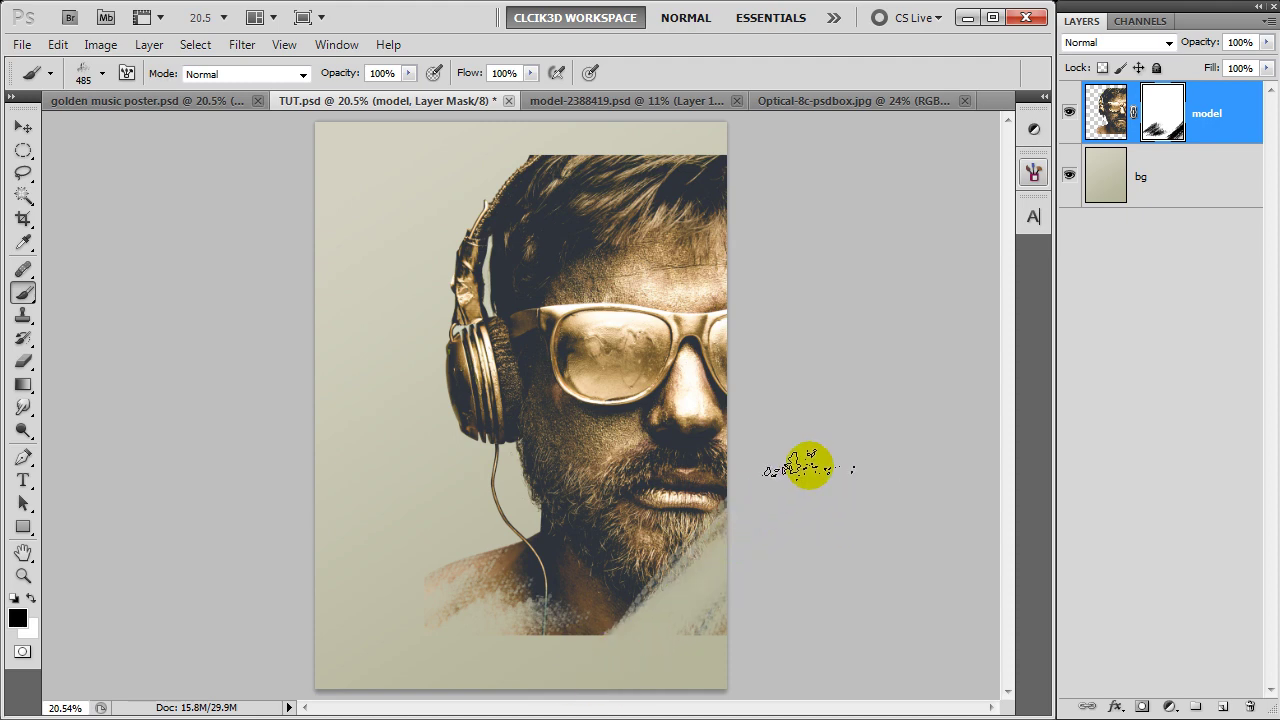
pyautogui.moveTo(603, 657); pyautogui.dragTo(604, 657)
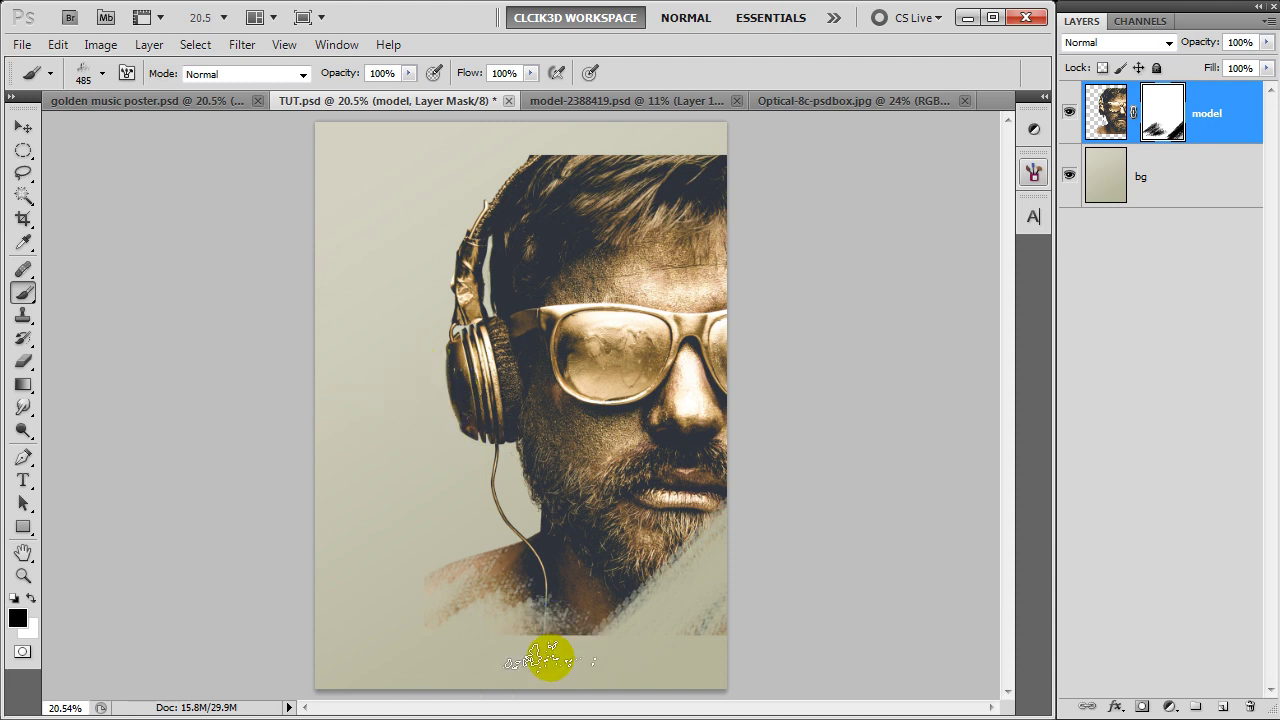
pyautogui.moveTo(560, 657)
pyautogui.mouseDown()
pyautogui.moveTo(491, 651)
pyautogui.moveTo(435, 595)
pyautogui.mouseUp()
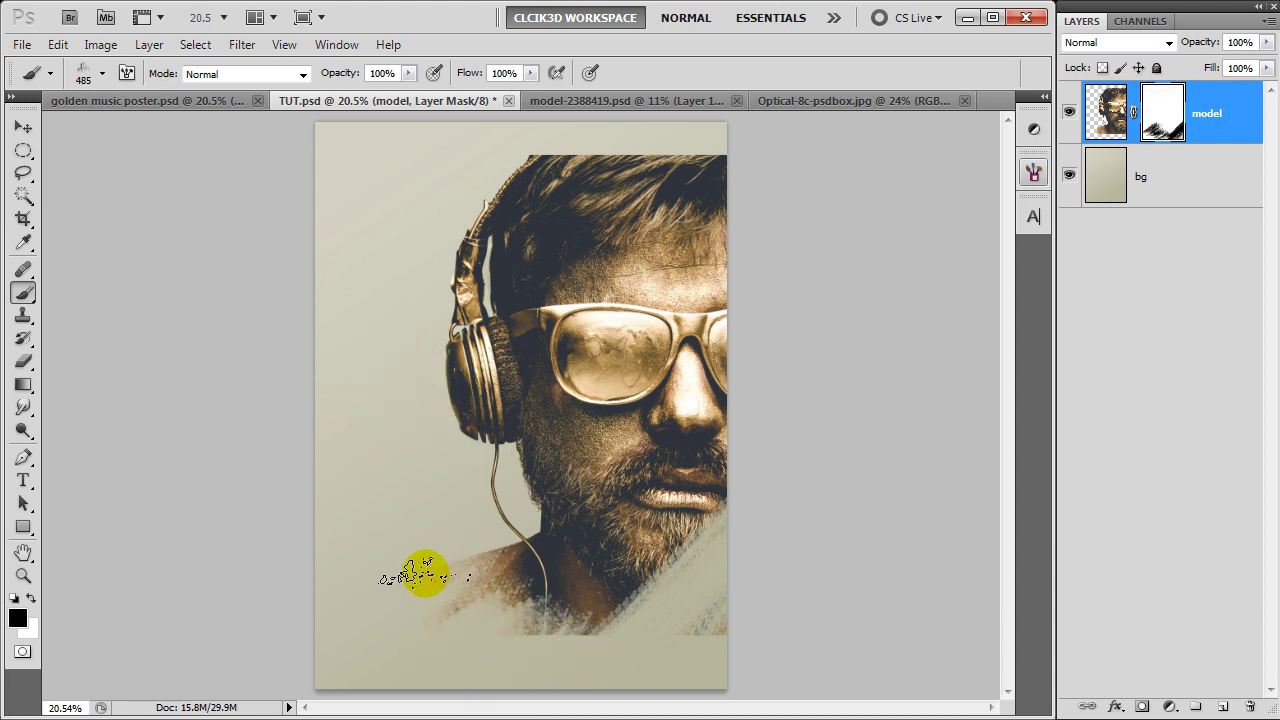
# - Fade the top-left edge of the hair with further mask strokes
pyautogui.moveTo(418, 276); pyautogui.dragTo(606, 137)
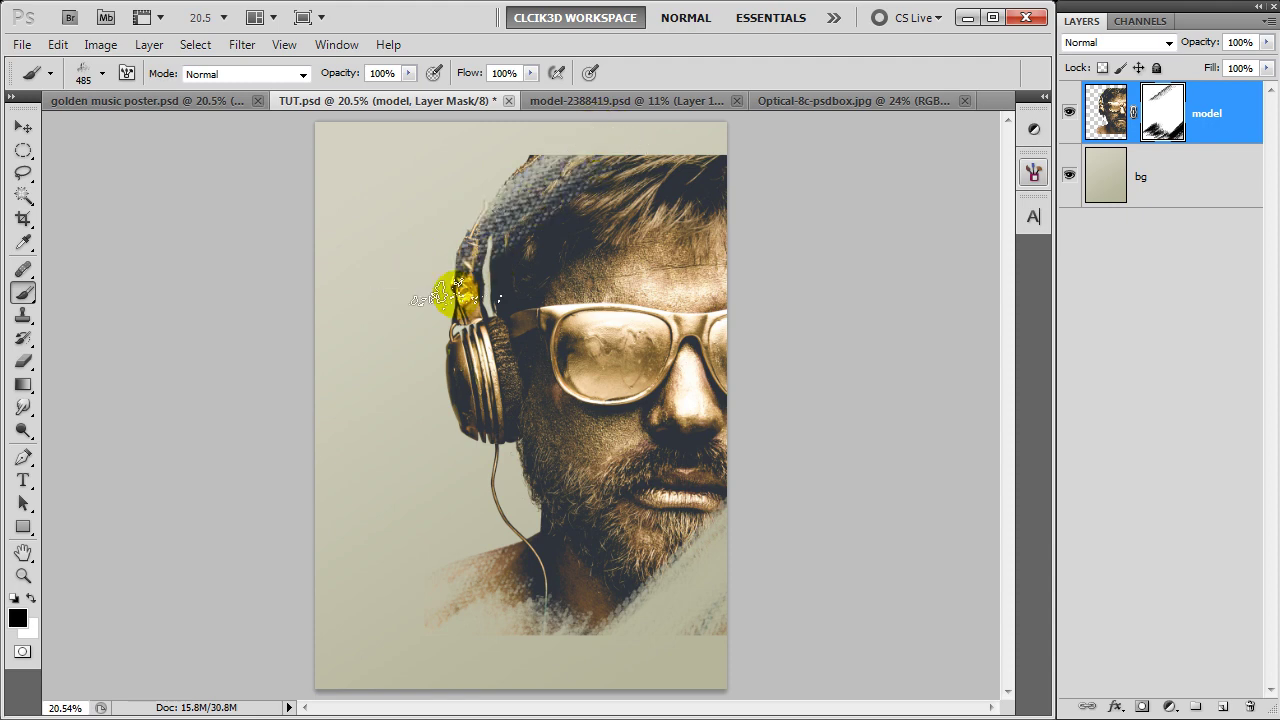
pyautogui.moveTo(432, 306)
pyautogui.mouseDown()
pyautogui.moveTo(543, 143)
pyautogui.moveTo(491, 200)
pyautogui.mouseUp()
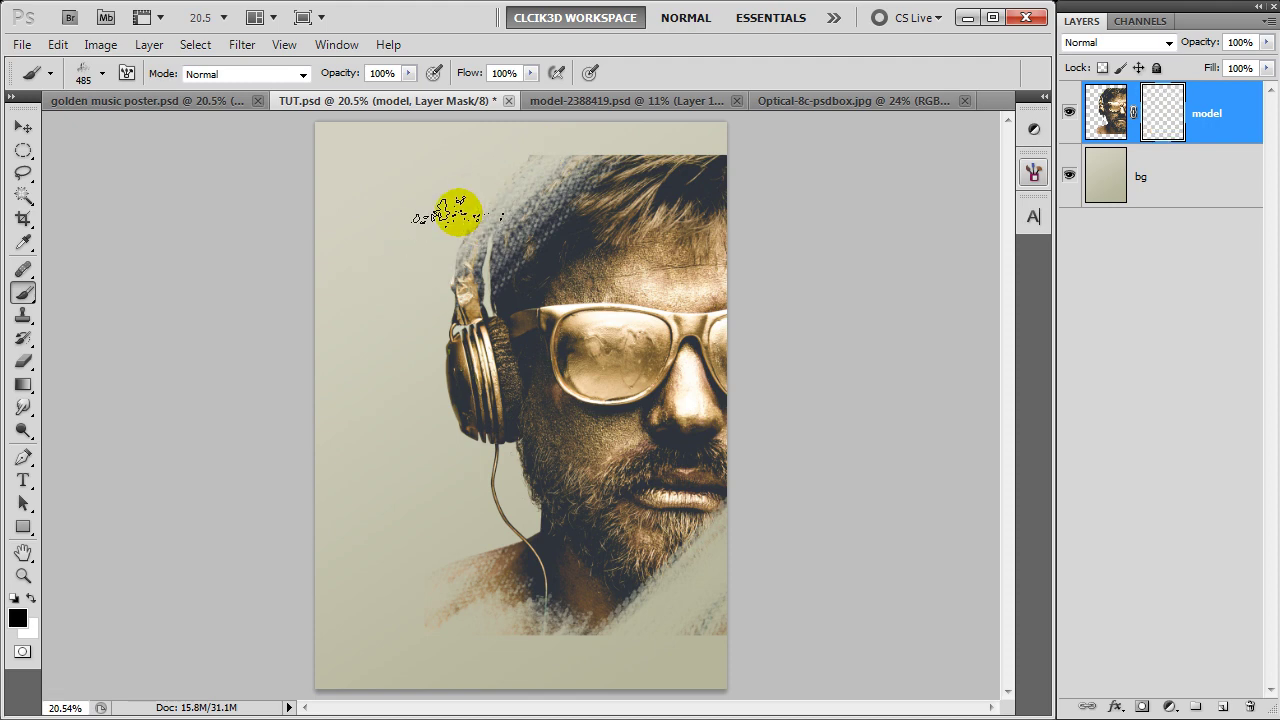
pyautogui.rightClick(488, 205)
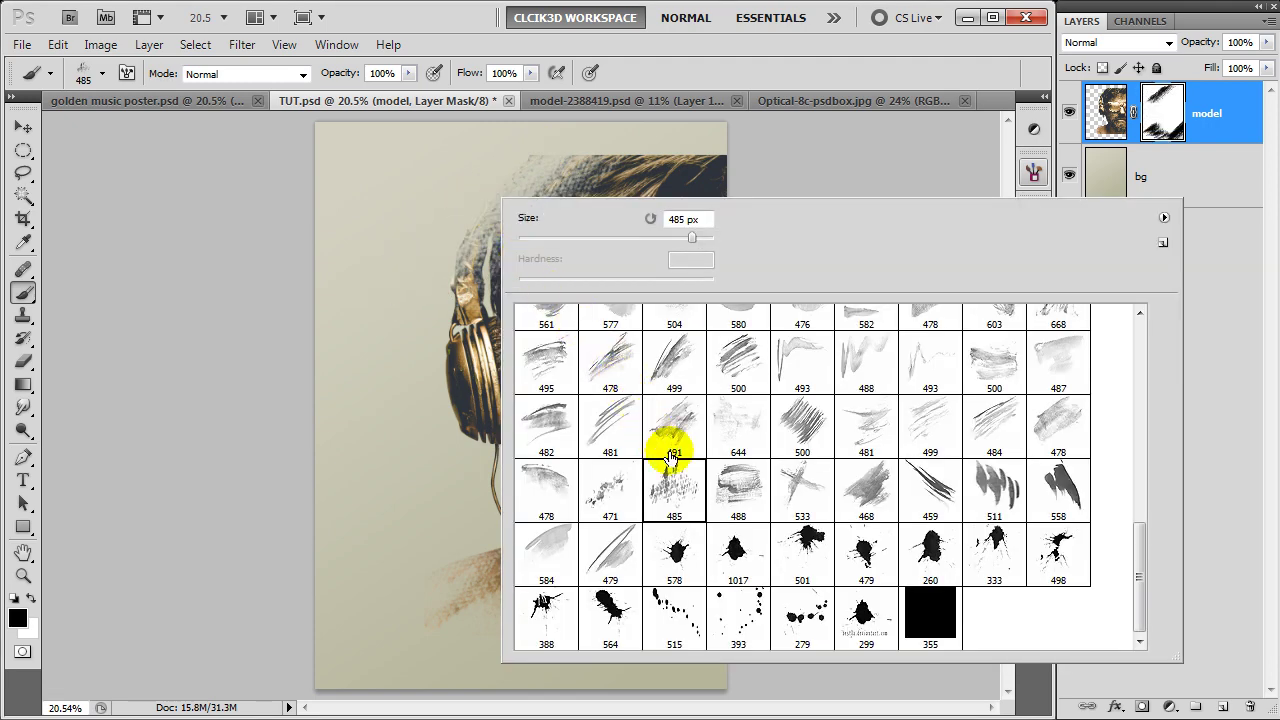
# - Fade the top of the hair on the mask with textured brush 488, then select brush 644
pyautogui.doubleClick(738, 488)
pyautogui.moveTo(640, 180)
pyautogui.mouseDown()
pyautogui.moveTo(692, 142)
pyautogui.moveTo(714, 166)
pyautogui.moveTo(786, 149)
pyautogui.moveTo(734, 200)
pyautogui.moveTo(802, 120)
pyautogui.mouseUp()
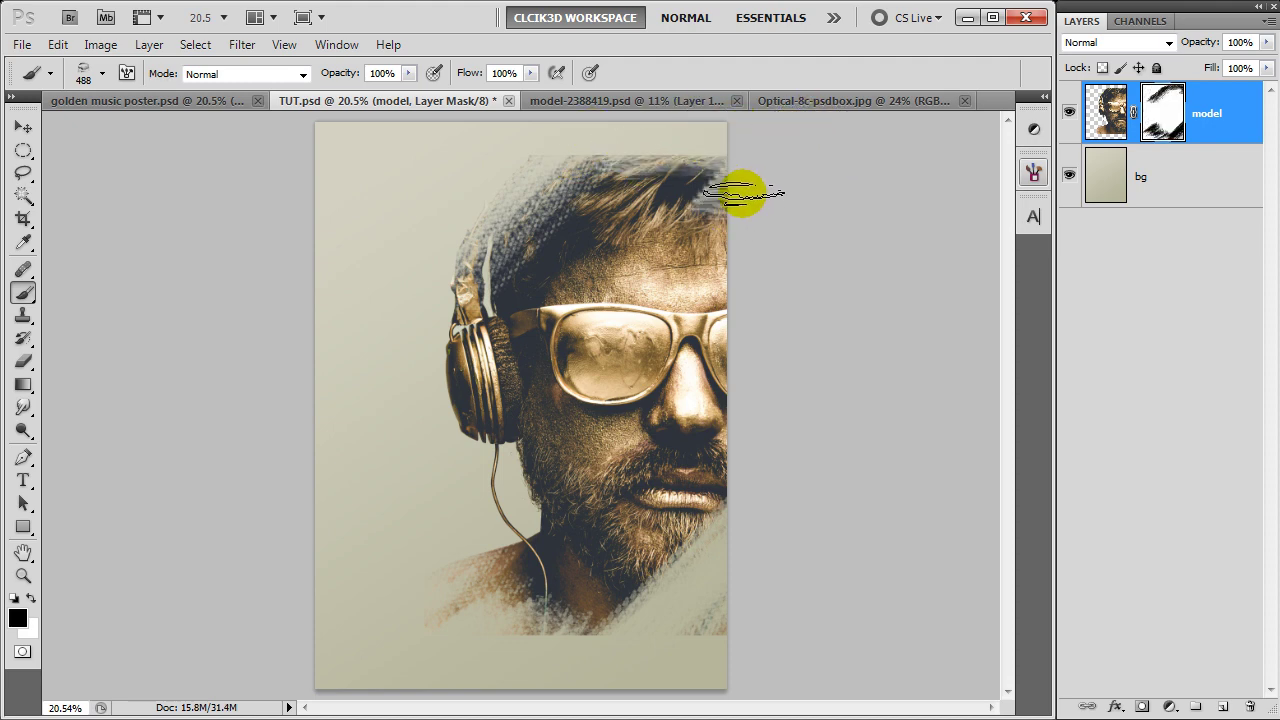
pyautogui.rightClick(700, 180)
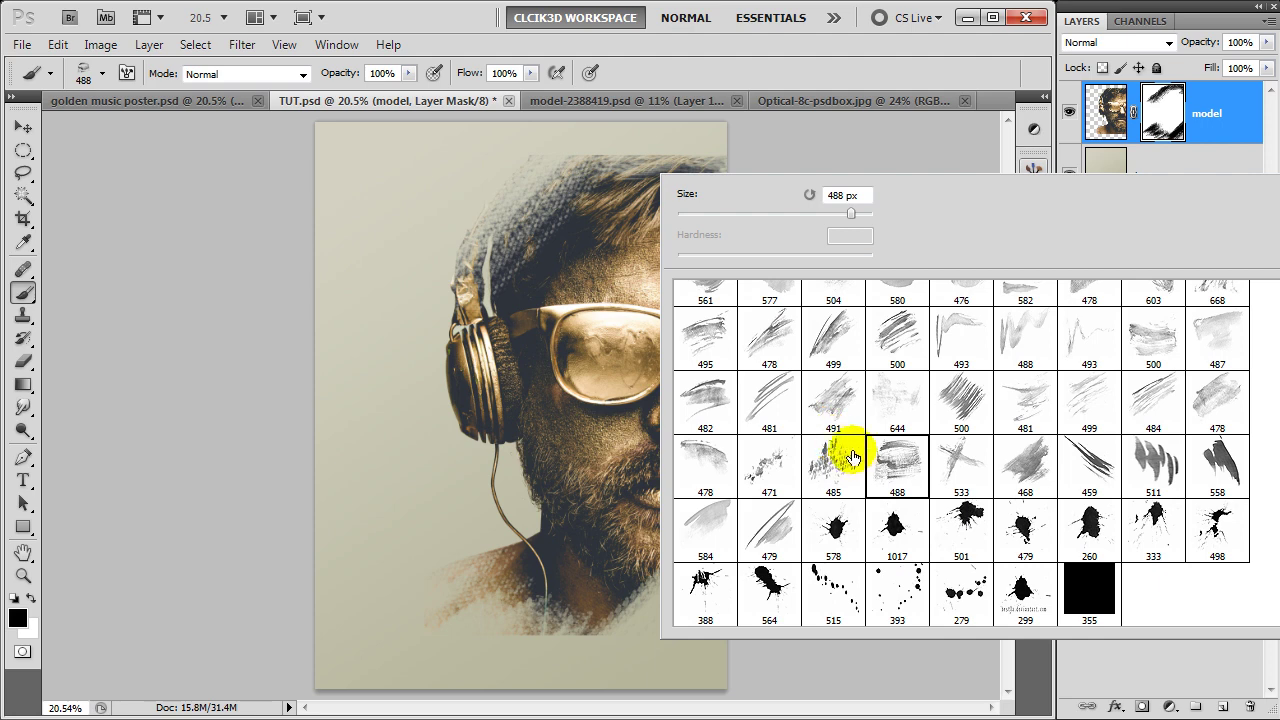
pyautogui.doubleClick(897, 400)
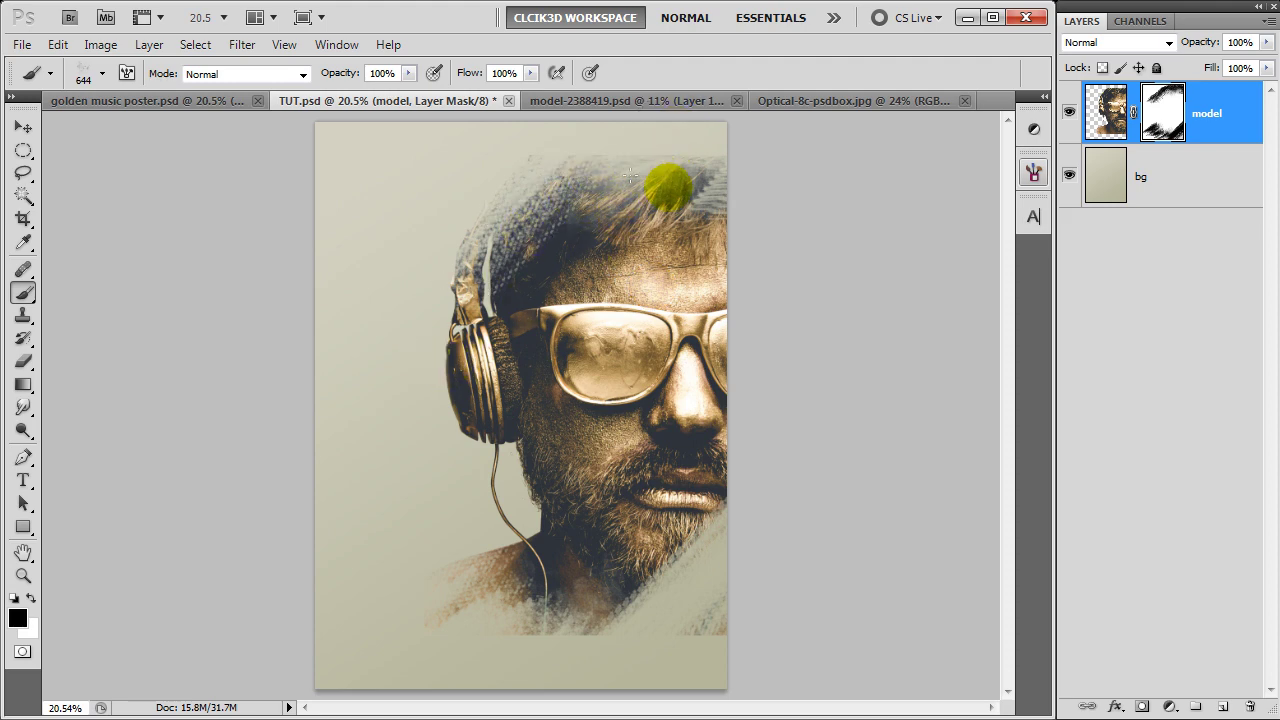
# - Fade the hat further with streaky brush 479 and add an empty Layer 1 above model
pyautogui.rightClick(460, 208)
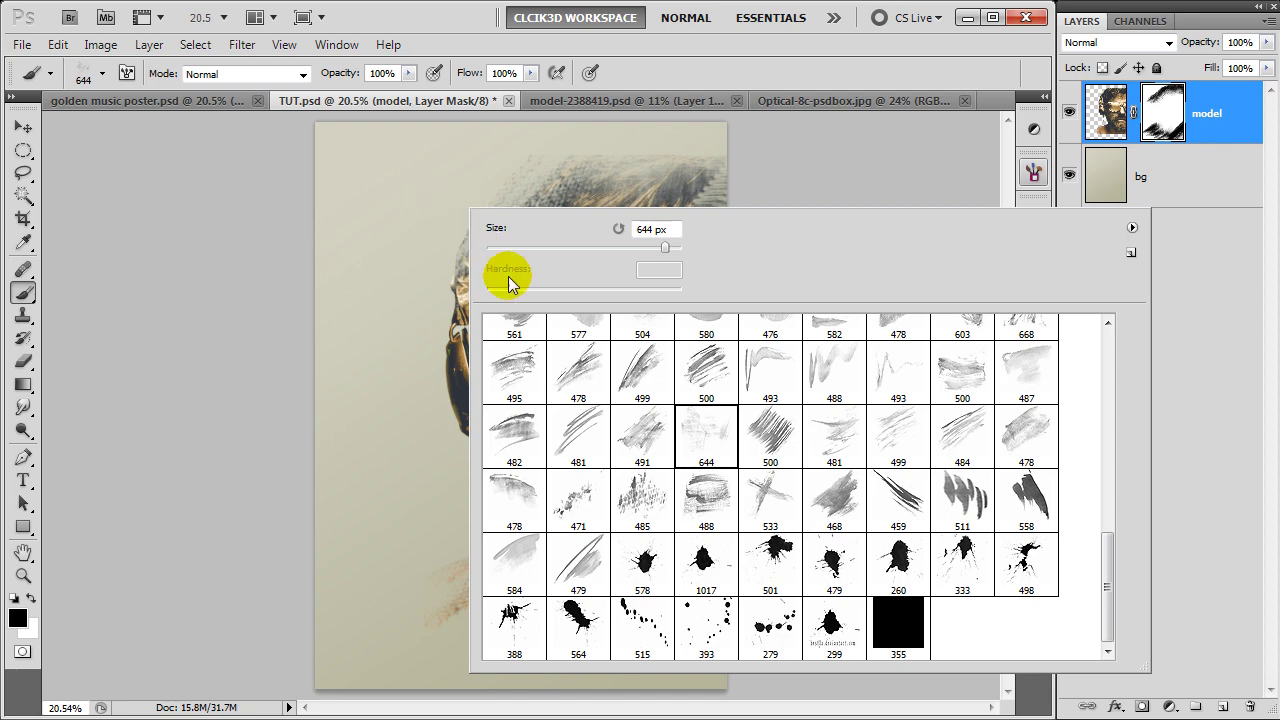
pyautogui.doubleClick(578, 560)
pyautogui.moveTo(597, 183)
pyautogui.mouseDown()
pyautogui.moveTo(741, 116)
pyautogui.moveTo(614, 177)
pyautogui.moveTo(671, 137)
pyautogui.moveTo(700, 166)
pyautogui.moveTo(585, 230)
pyautogui.moveTo(658, 146)
pyautogui.moveTo(600, 215)
pyautogui.mouseUp()
pyautogui.click(1185, 113)
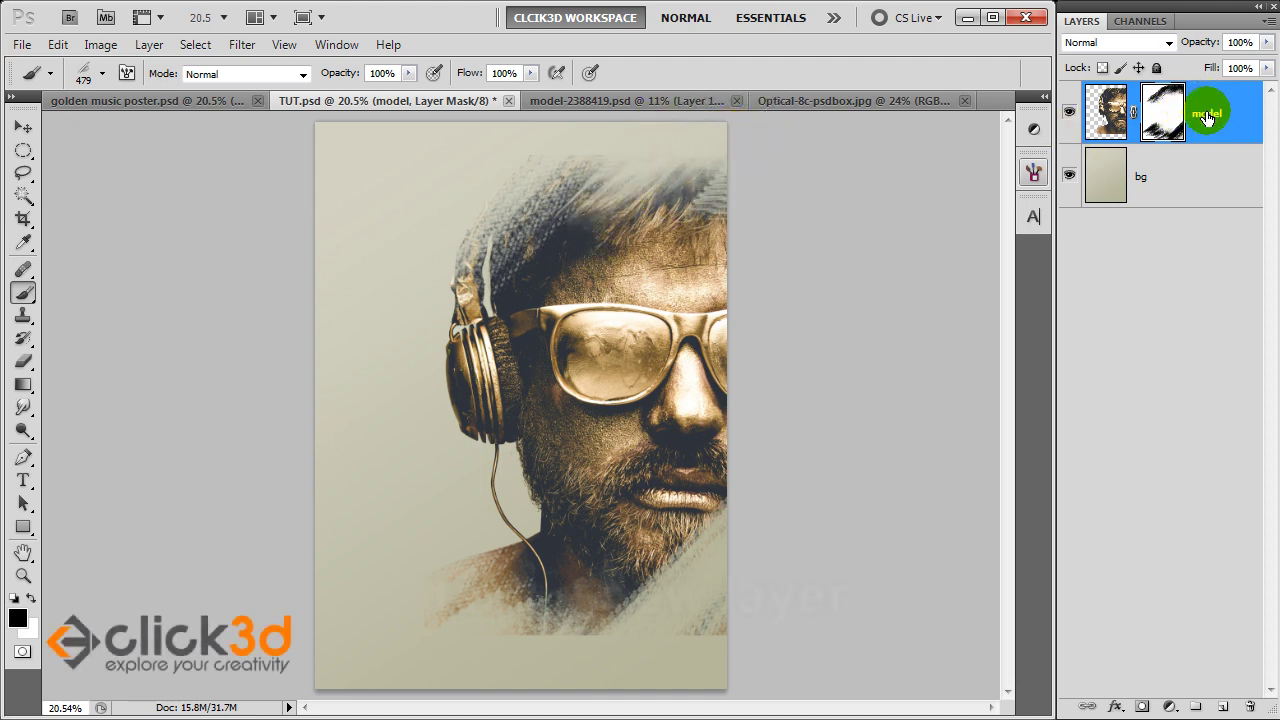
pyautogui.click(1224, 707)
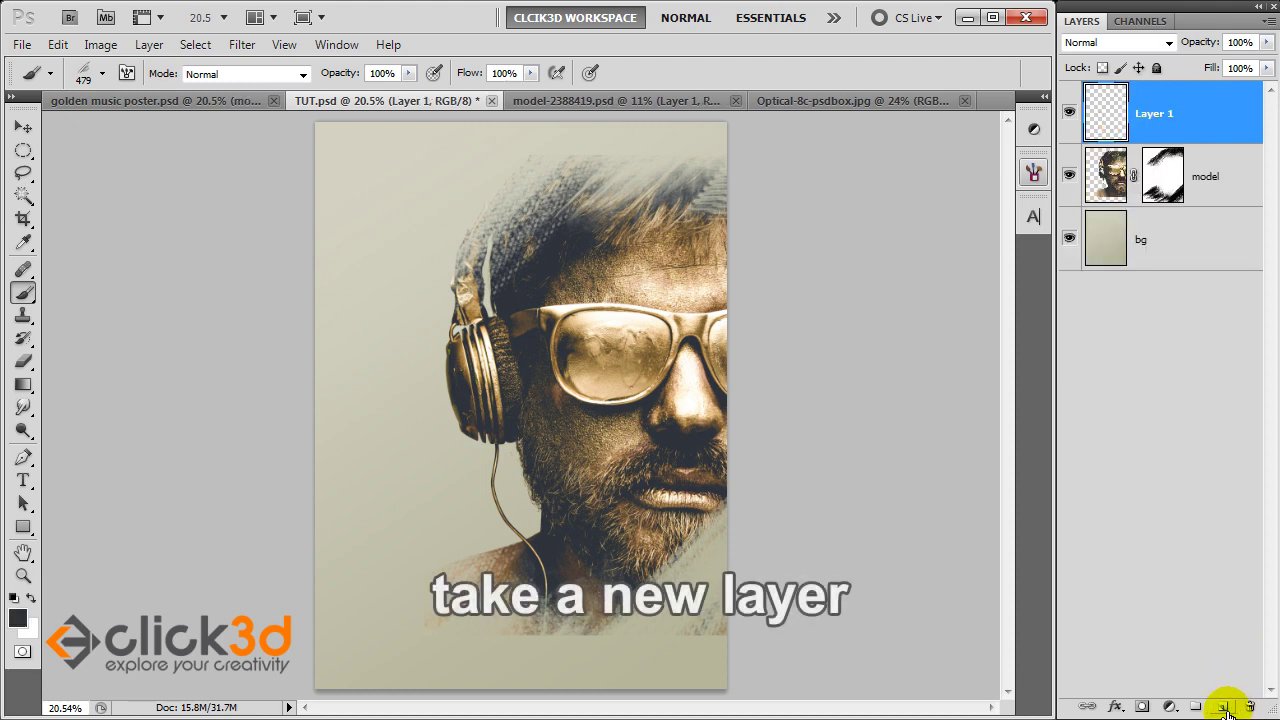
# - Paint tan textured strokes over the top of the hair with splatter brush 485
pyautogui.moveTo(623, 149)
pyautogui.mouseDown()
pyautogui.moveTo(686, 120)
pyautogui.moveTo(586, 209)
pyautogui.moveTo(625, 160)
pyautogui.moveTo(686, 128)
pyautogui.moveTo(657, 214)
pyautogui.moveTo(509, 194)
pyautogui.mouseUp()
pyautogui.rightClick(530, 220)
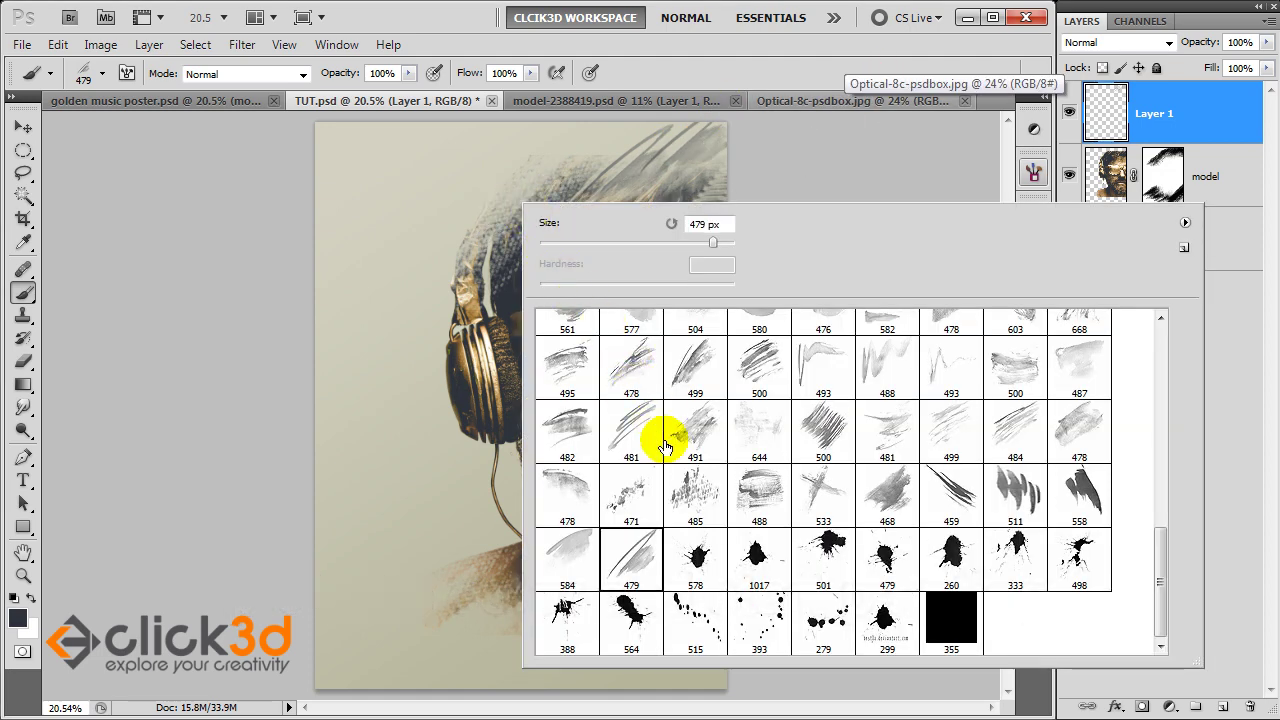
pyautogui.doubleClick(694, 491)
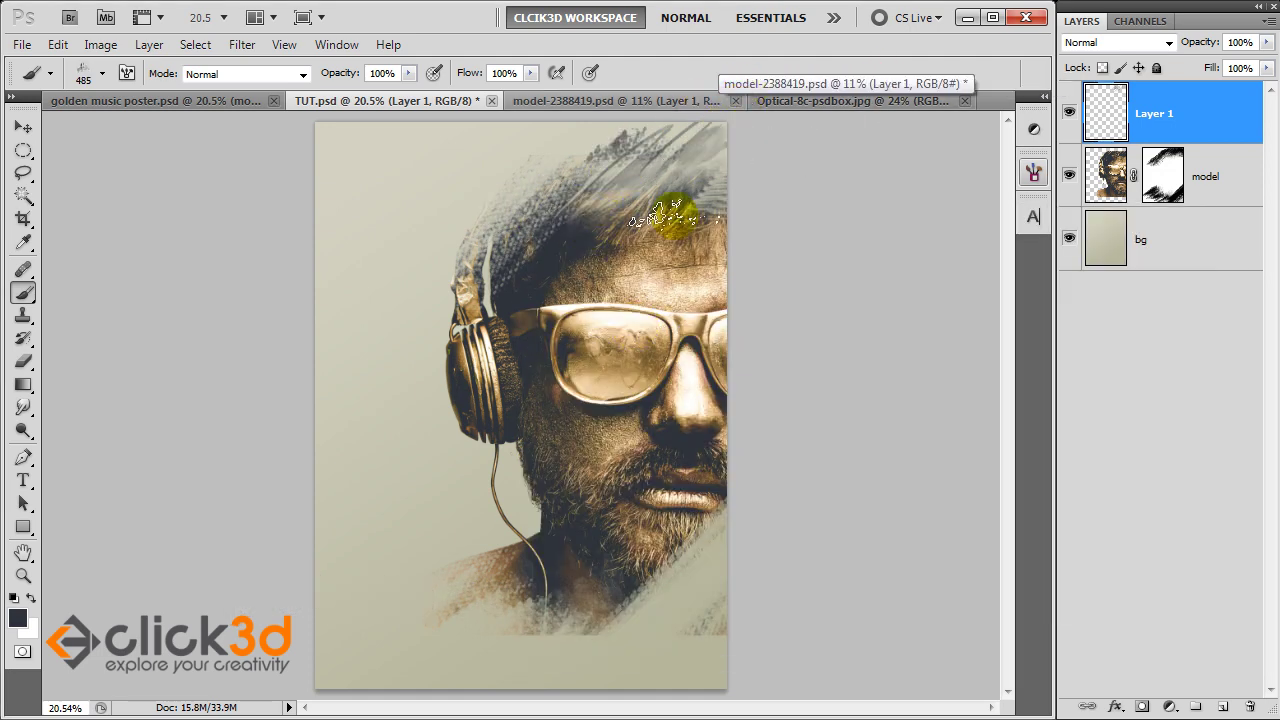
pyautogui.keyDown('alt'); pyautogui.click(671, 245); pyautogui.keyUp('alt')
pyautogui.moveTo(674, 171)
pyautogui.mouseDown()
pyautogui.moveTo(722, 182)
pyautogui.moveTo(766, 129)
pyautogui.moveTo(659, 213)
pyautogui.mouseUp()
pyautogui.moveTo(615, 140)
pyautogui.mouseDown()
pyautogui.moveTo(586, 163)
pyautogui.moveTo(628, 214)
pyautogui.moveTo(737, 206)
pyautogui.moveTo(745, 297)
pyautogui.mouseUp()
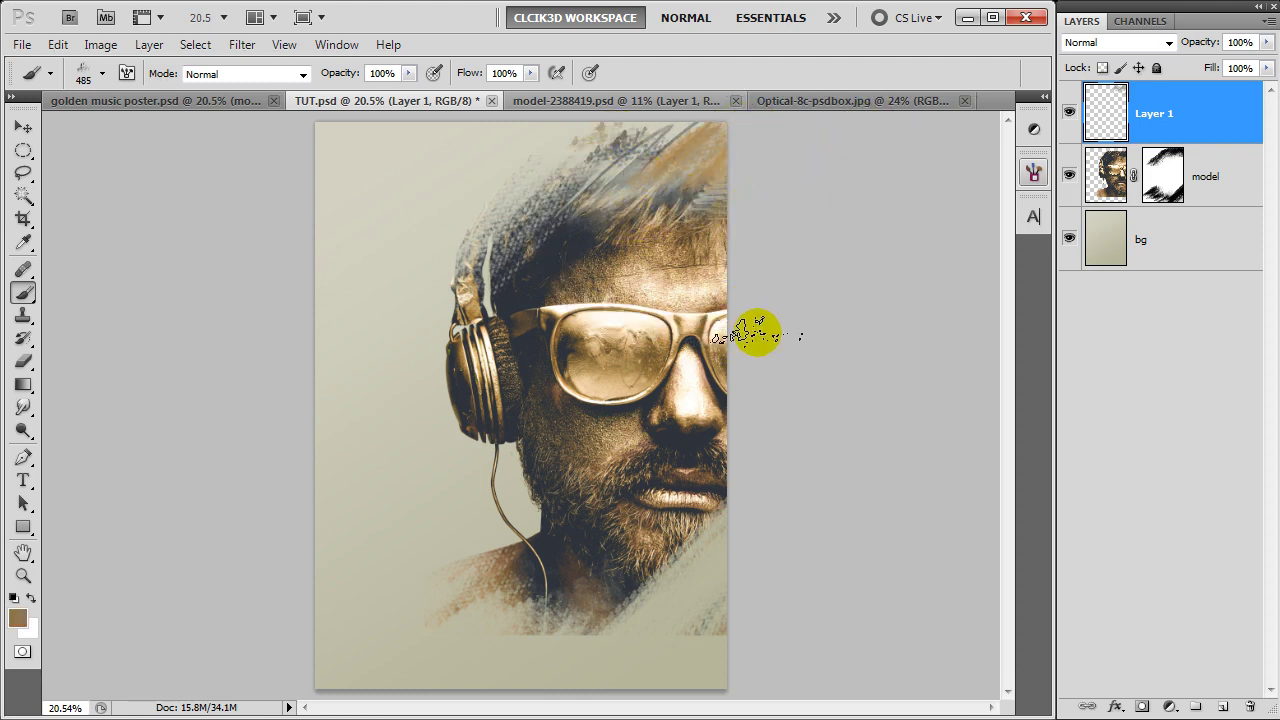
# - Paint brown strokes at the lower neck using colours sampled from the picture
pyautogui.moveTo(522, 625)
pyautogui.mouseDown()
pyautogui.moveTo(491, 663)
pyautogui.moveTo(443, 663)
pyautogui.moveTo(514, 580)
pyautogui.moveTo(357, 657)
pyautogui.mouseUp()
pyautogui.keyDown('alt'); pyautogui.click(486, 578); pyautogui.keyUp('alt')
pyautogui.click(597, 553)
pyautogui.keyDown('alt'); pyautogui.click(560, 563); pyautogui.keyUp('alt')
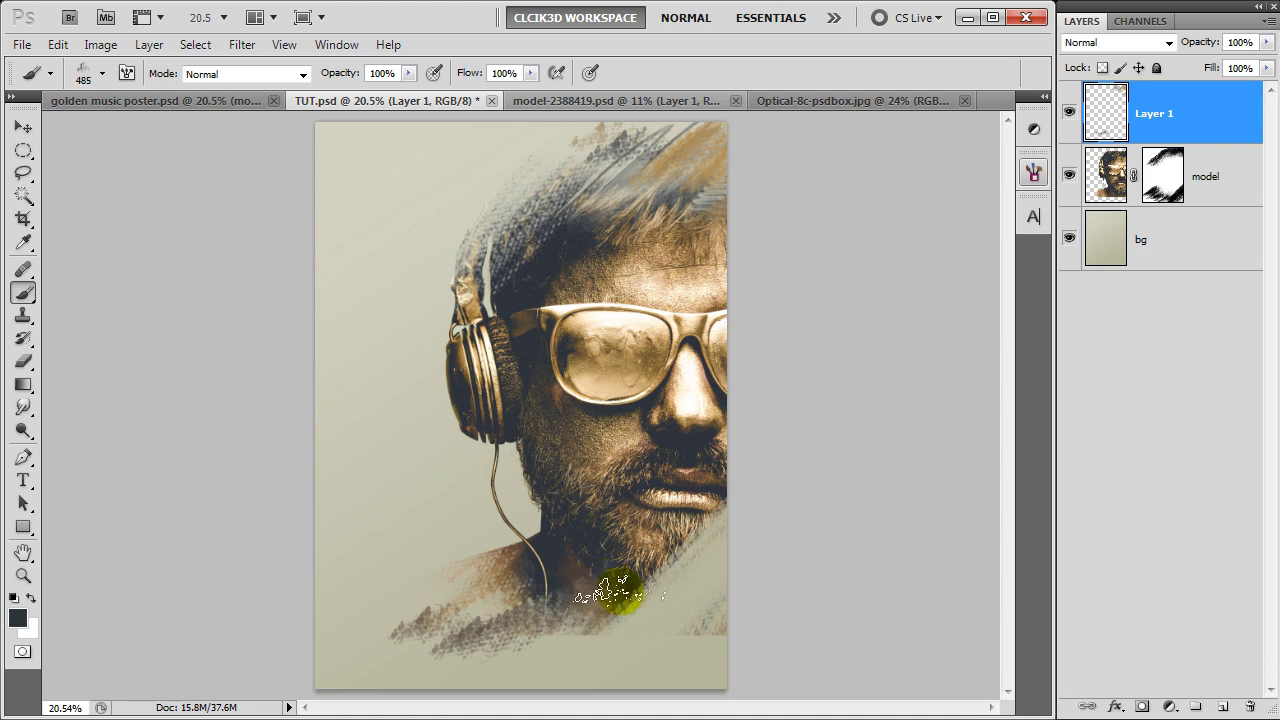
# - Paint grey-brown strokes with brush 491 along the left edge and stamp dabs with brush 578
pyautogui.rightClick(513, 250)
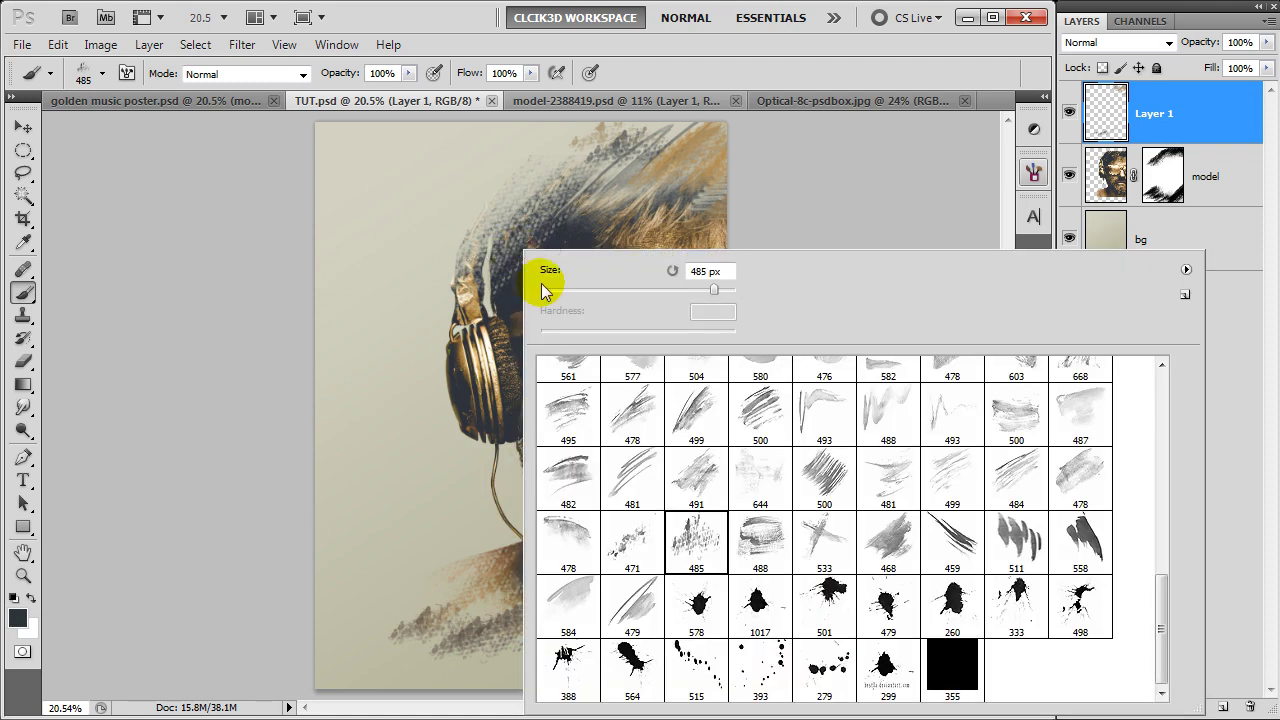
pyautogui.doubleClick(695, 468)
pyautogui.moveTo(516, 570); pyautogui.dragTo(300, 514)
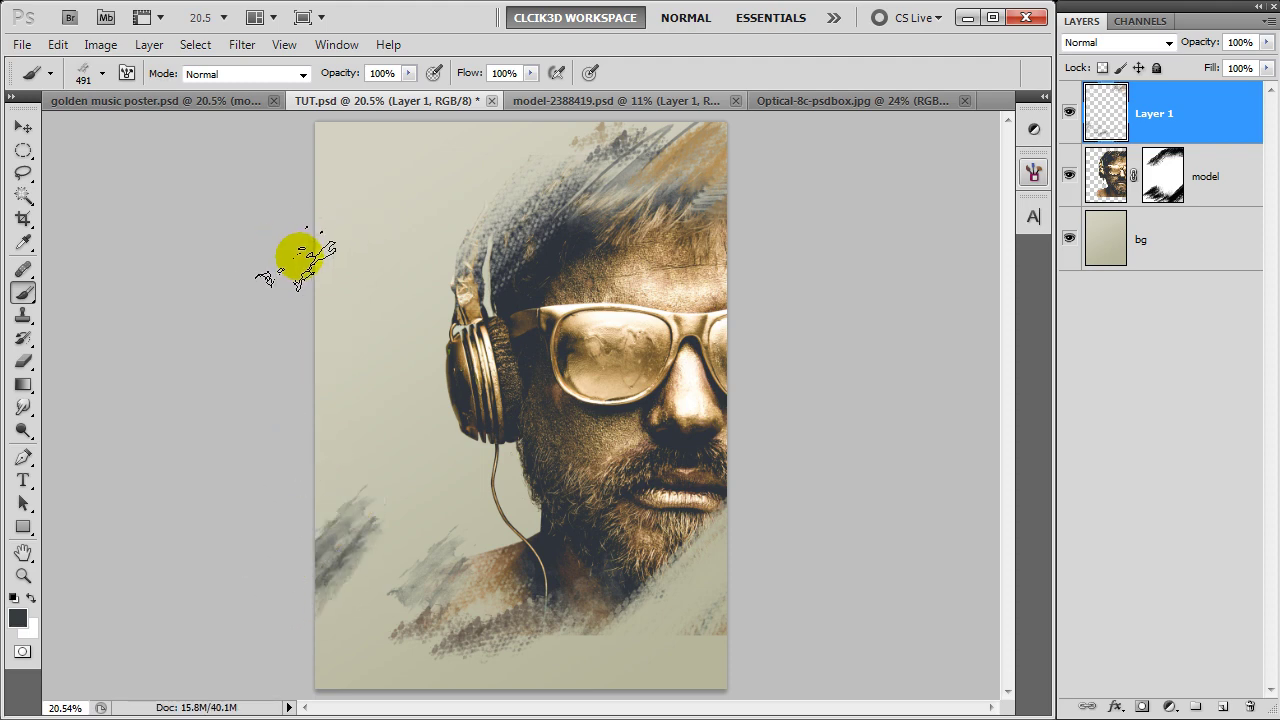
pyautogui.rightClick(408, 202)
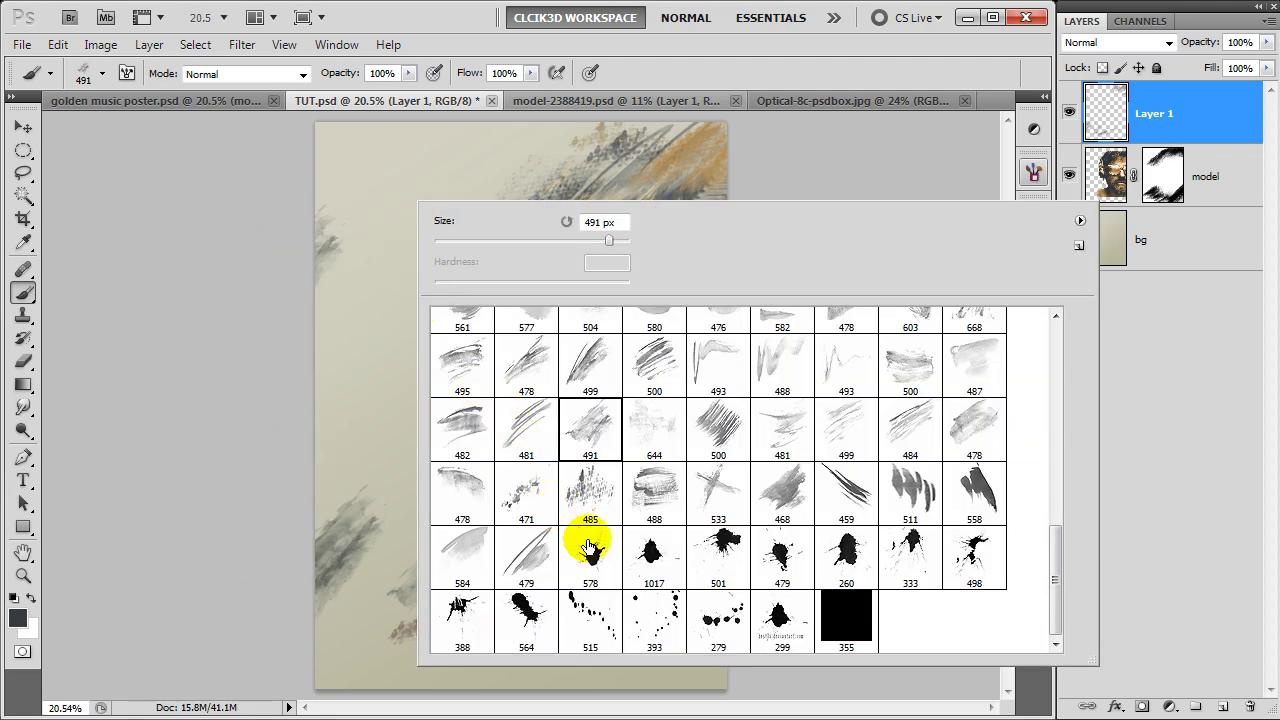
pyautogui.doubleClick(594, 557)
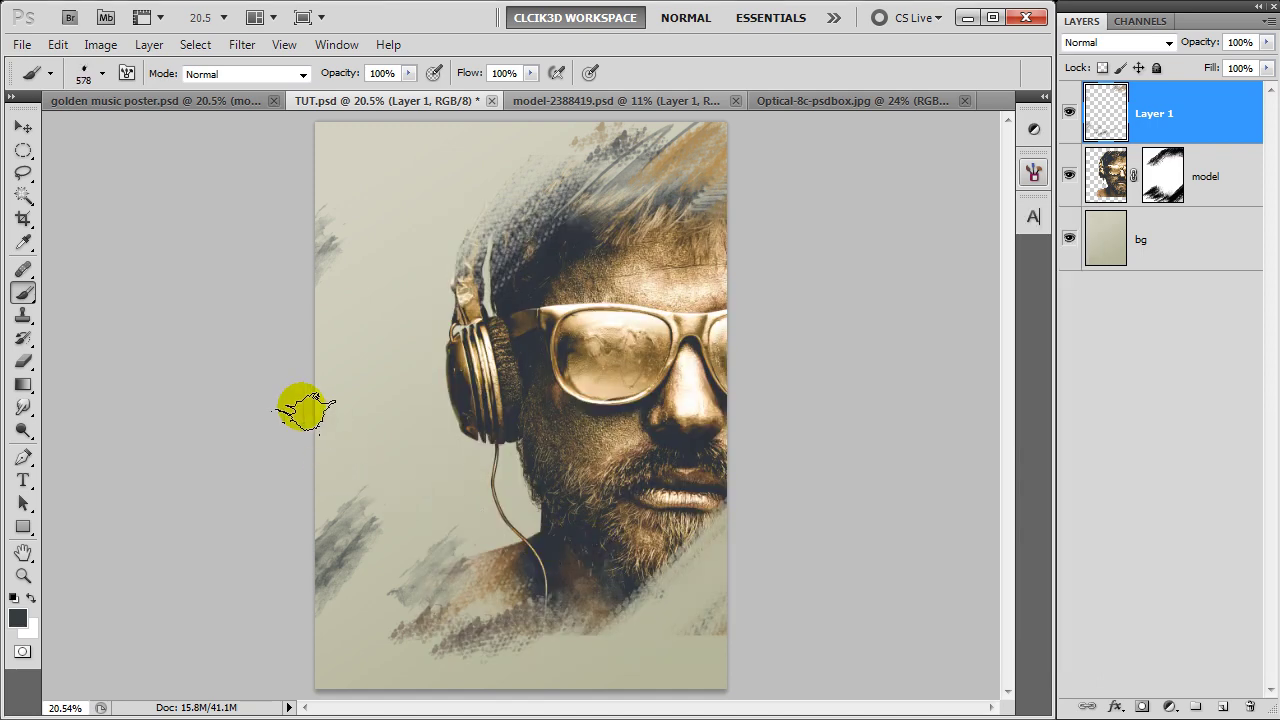
pyautogui.click(245, 565)
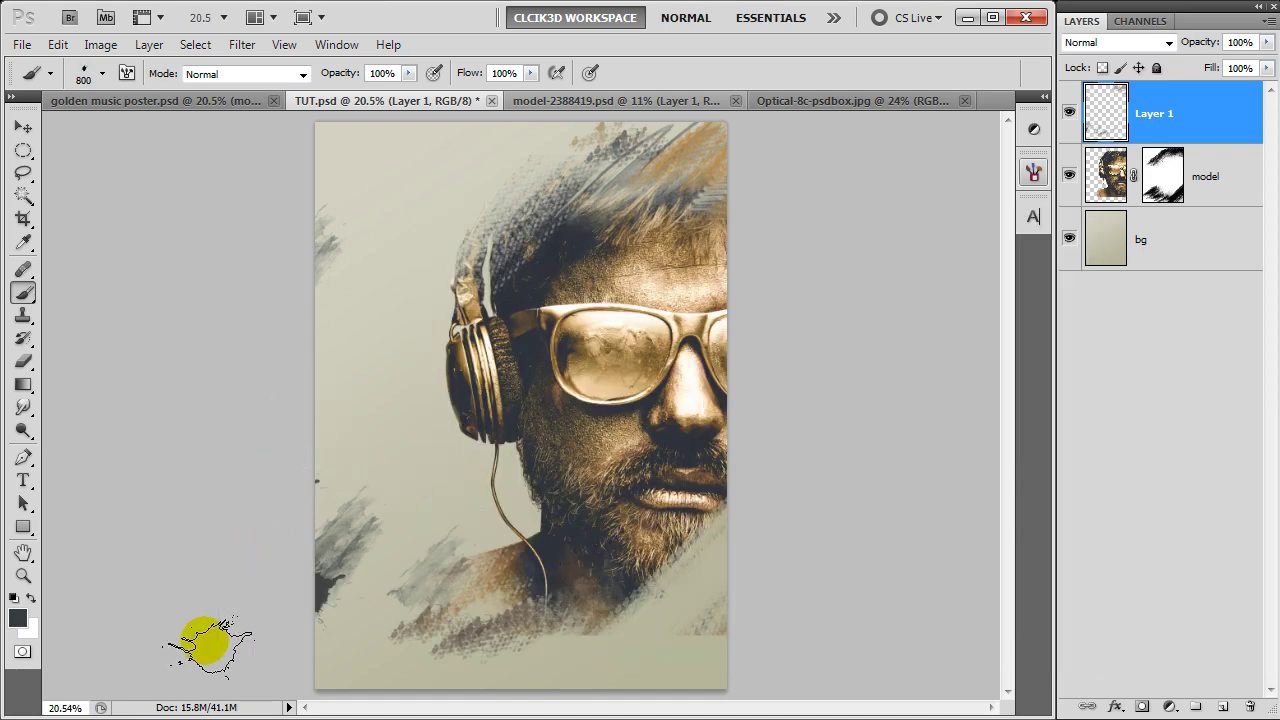
# - Spatter dark dots over the lower neck and the top of the hair with brush 393
pyautogui.rightClick(571, 166)
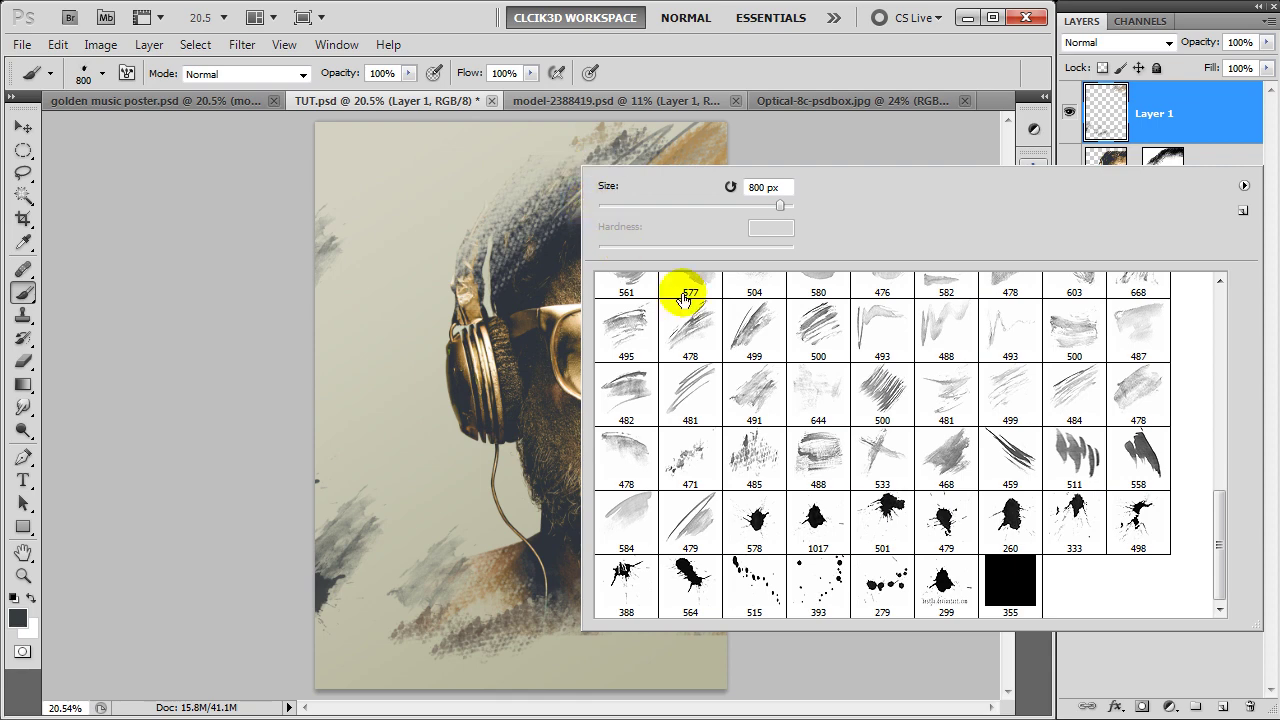
pyautogui.scroll(1, 788, 370)
pyautogui.scroll(-1, 826, 503)
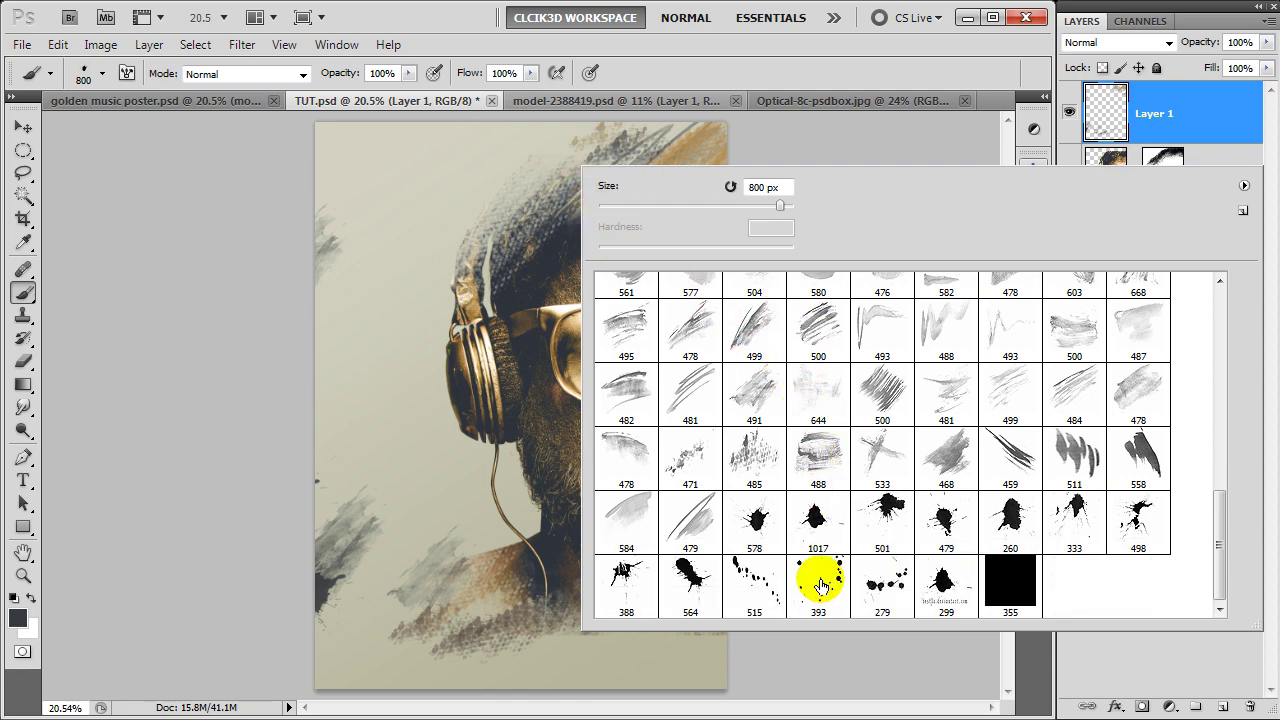
pyautogui.doubleClick(820, 583)
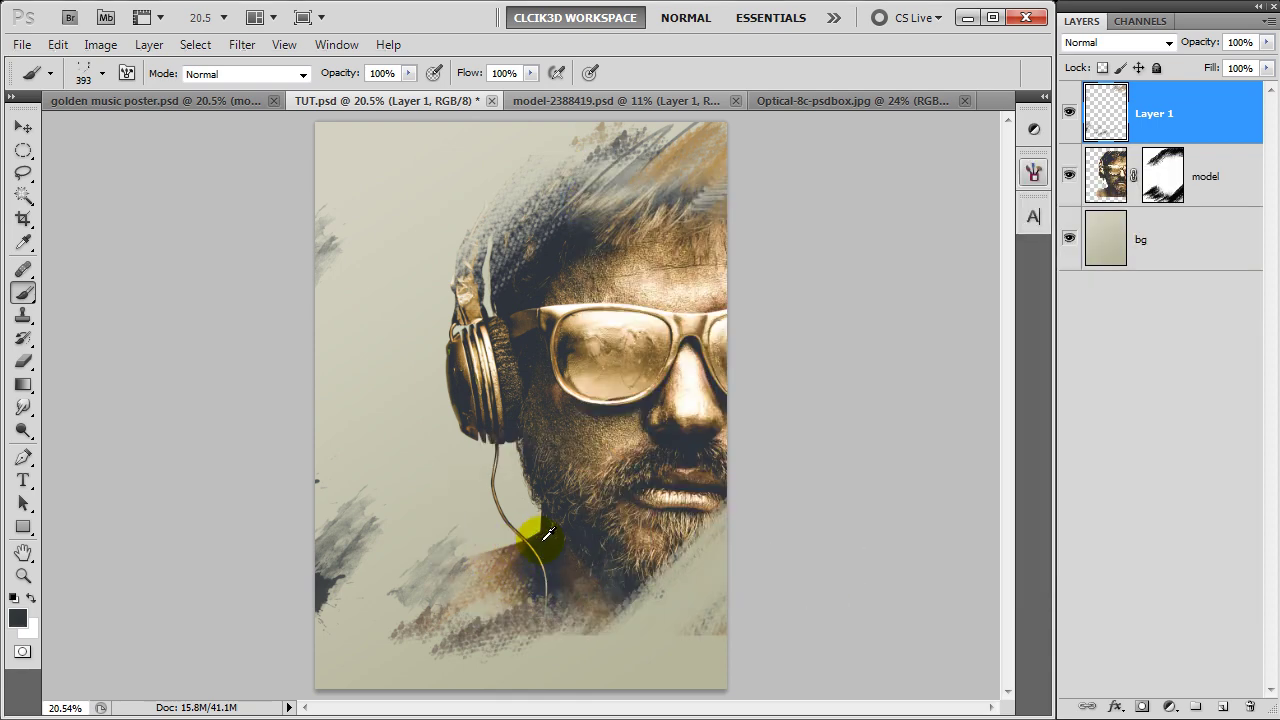
pyautogui.moveTo(525, 609); pyautogui.dragTo(637, 619)
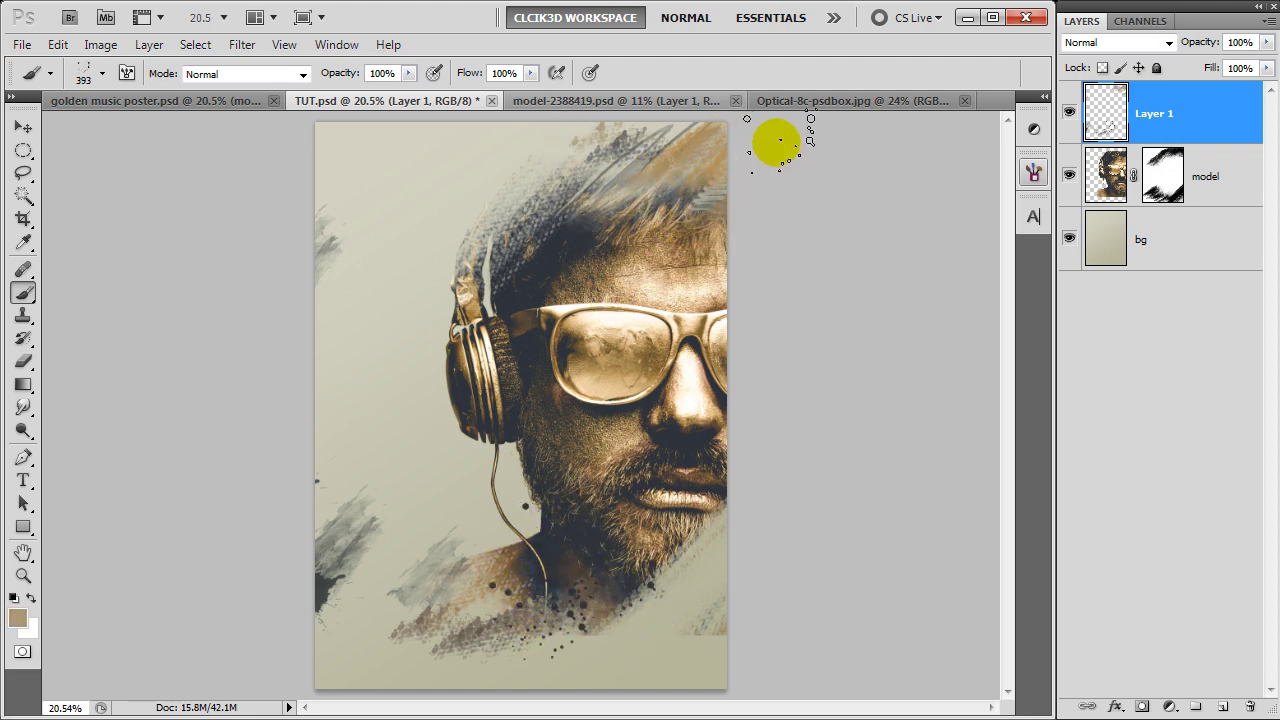
pyautogui.keyDown('alt'); pyautogui.click(675, 288); pyautogui.keyUp('alt')
pyautogui.moveTo(617, 197)
pyautogui.mouseDown()
pyautogui.moveTo(651, 171)
pyautogui.moveTo(737, 166)
pyautogui.mouseUp()
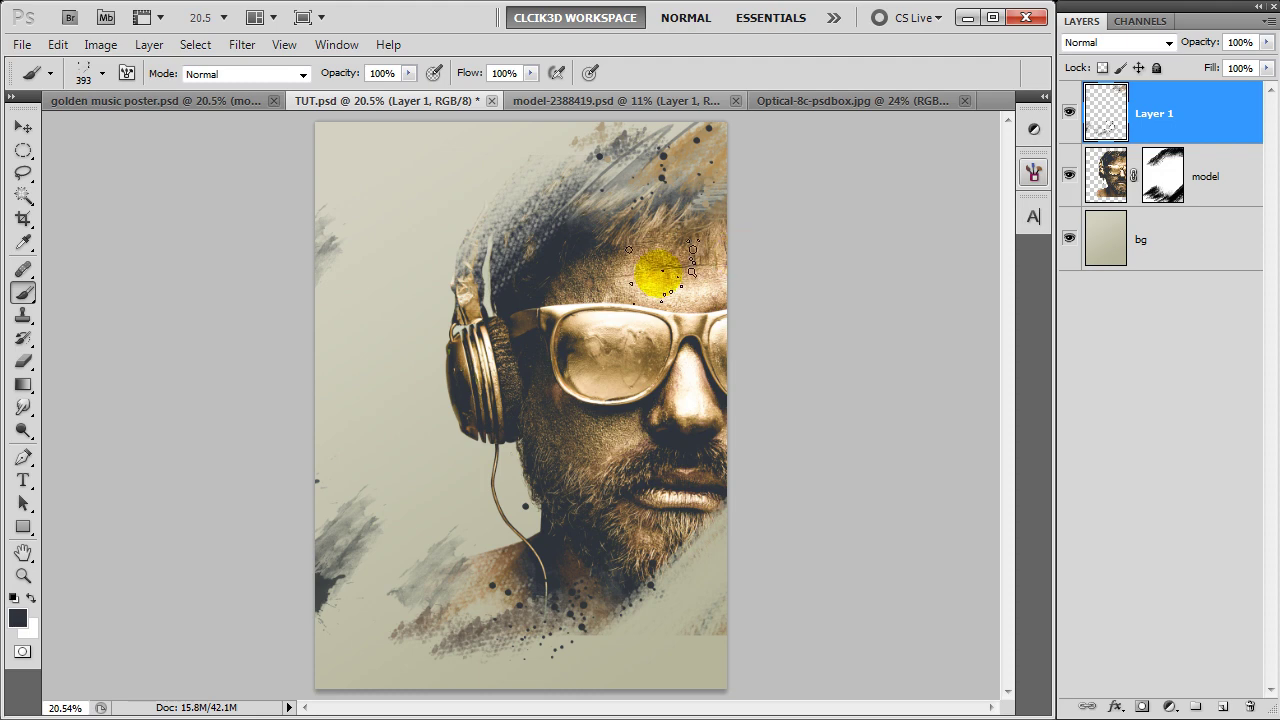
# - Speckle the poster's lower-left, left side, top-left corner and bottom with the 207 px brush
pyautogui.rightClick(531, 200)
pyautogui.scroll(2, 833, 395)
pyautogui.scroll(2, 830, 400)
pyautogui.scroll(1, 835, 405)
pyautogui.scroll(2, 866, 430)
pyautogui.scroll(2, 863, 420)
pyautogui.scroll(2, 849, 420)
pyautogui.doubleClick(849, 420)
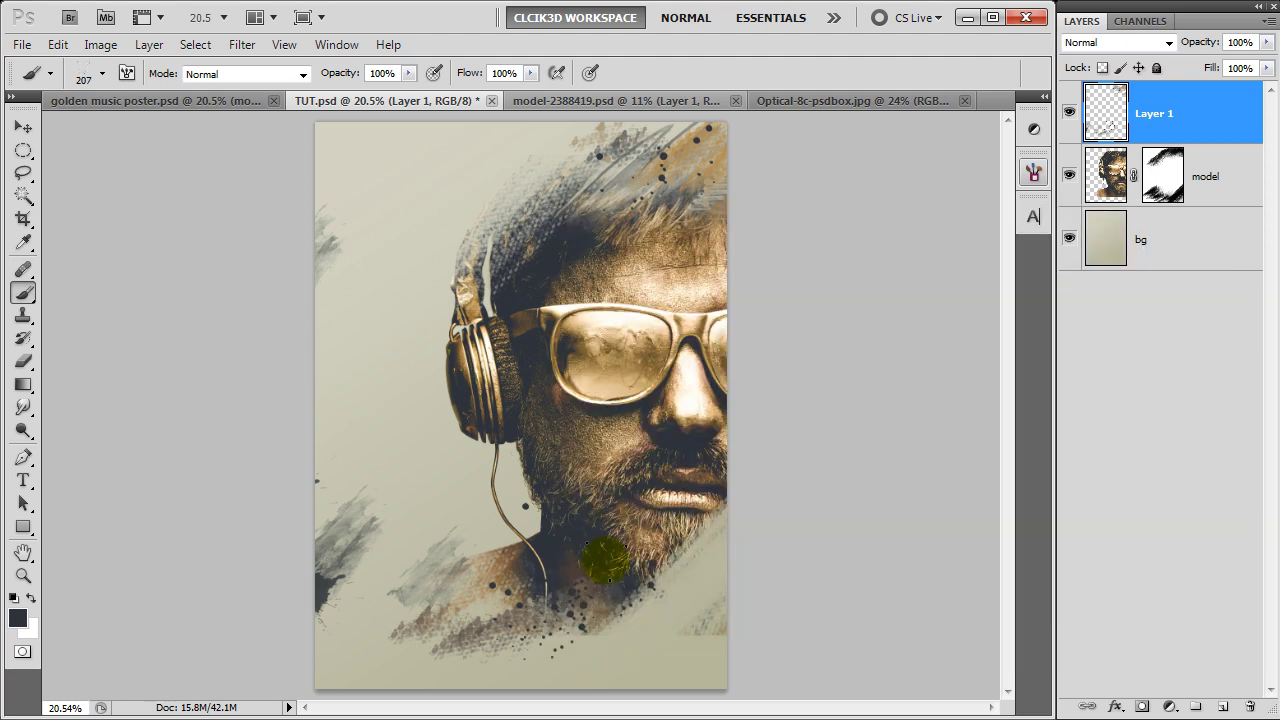
pyautogui.moveTo(325, 645); pyautogui.dragTo(435, 630)
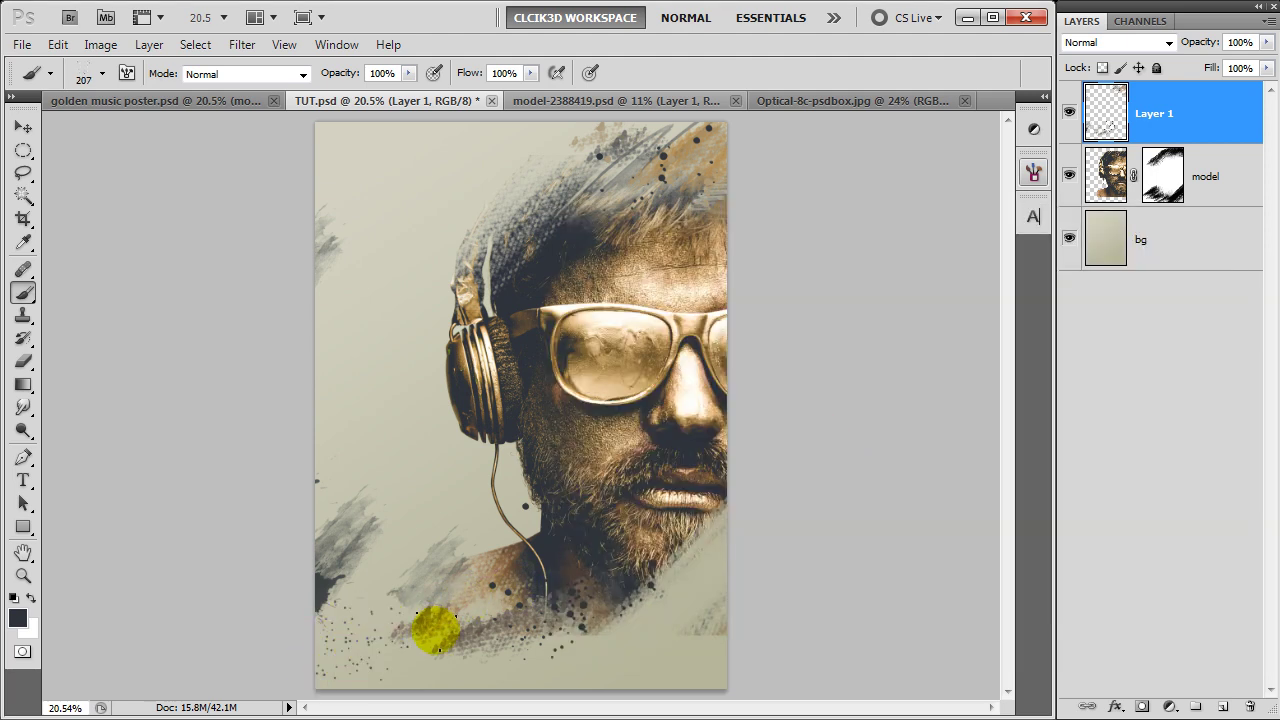
pyautogui.moveTo(294, 386); pyautogui.dragTo(369, 414)
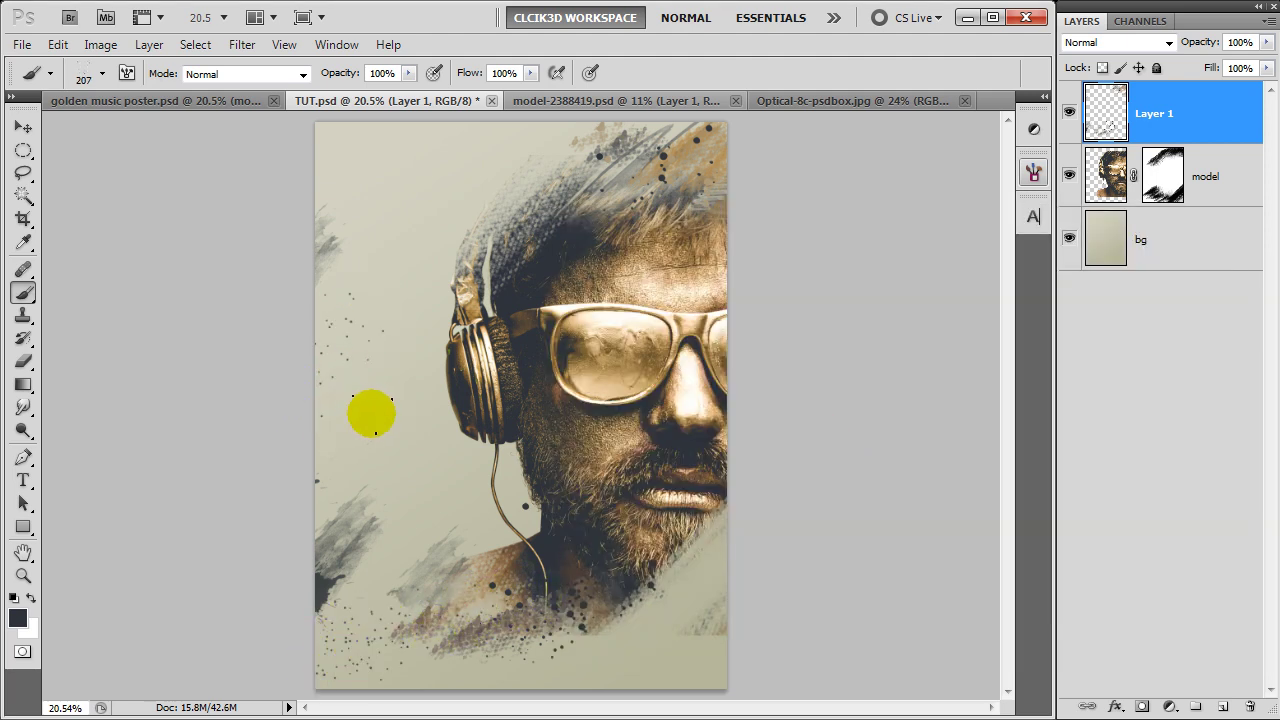
pyautogui.moveTo(277, 186); pyautogui.dragTo(400, 206)
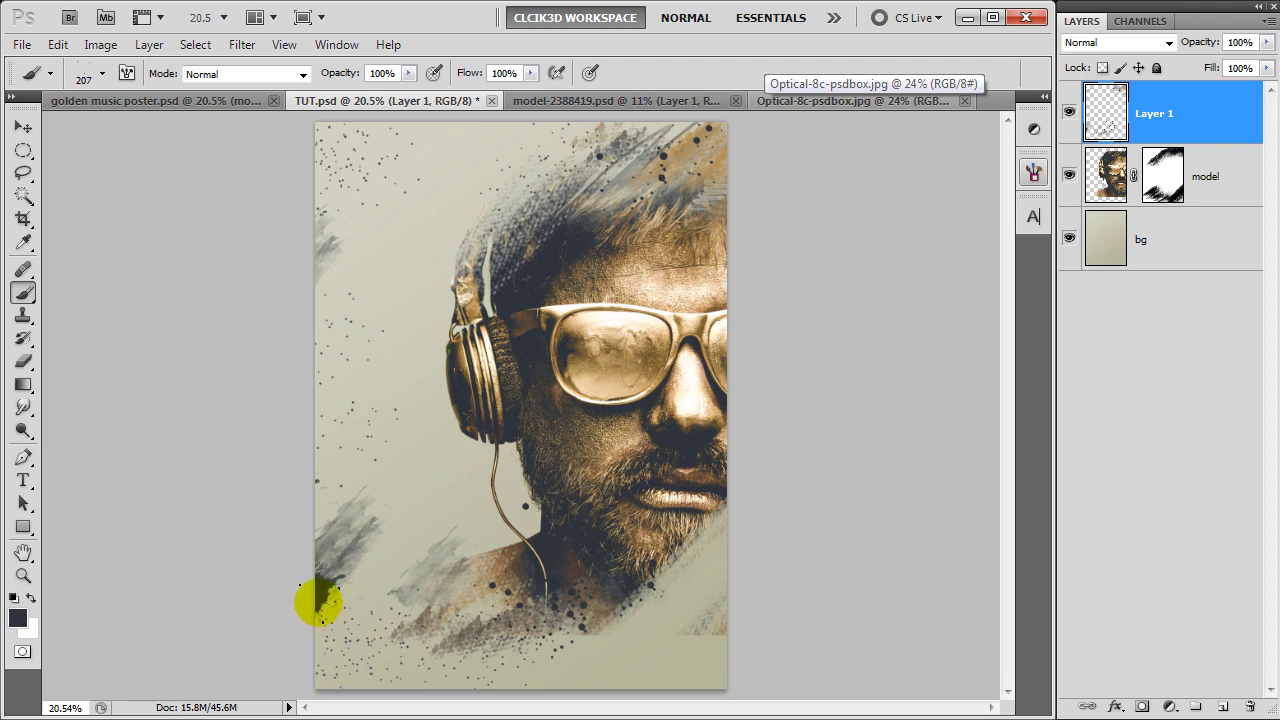
pyautogui.moveTo(875, 571)
pyautogui.mouseDown()
pyautogui.moveTo(672, 646)
pyautogui.moveTo(669, 688)
pyautogui.moveTo(550, 673)
pyautogui.mouseUp()
pyautogui.press('v')
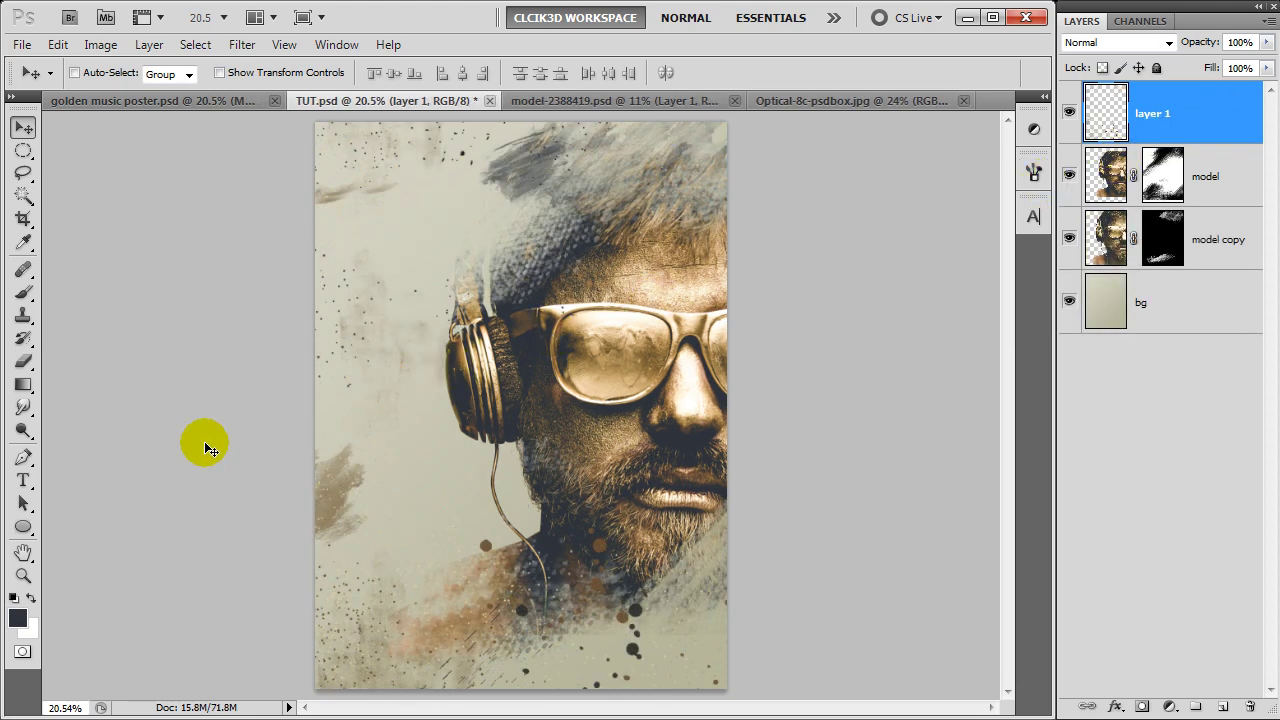
# - Type the title MUSIC at 190 pt over the poster's upper-left hair
pyautogui.click(24, 484)
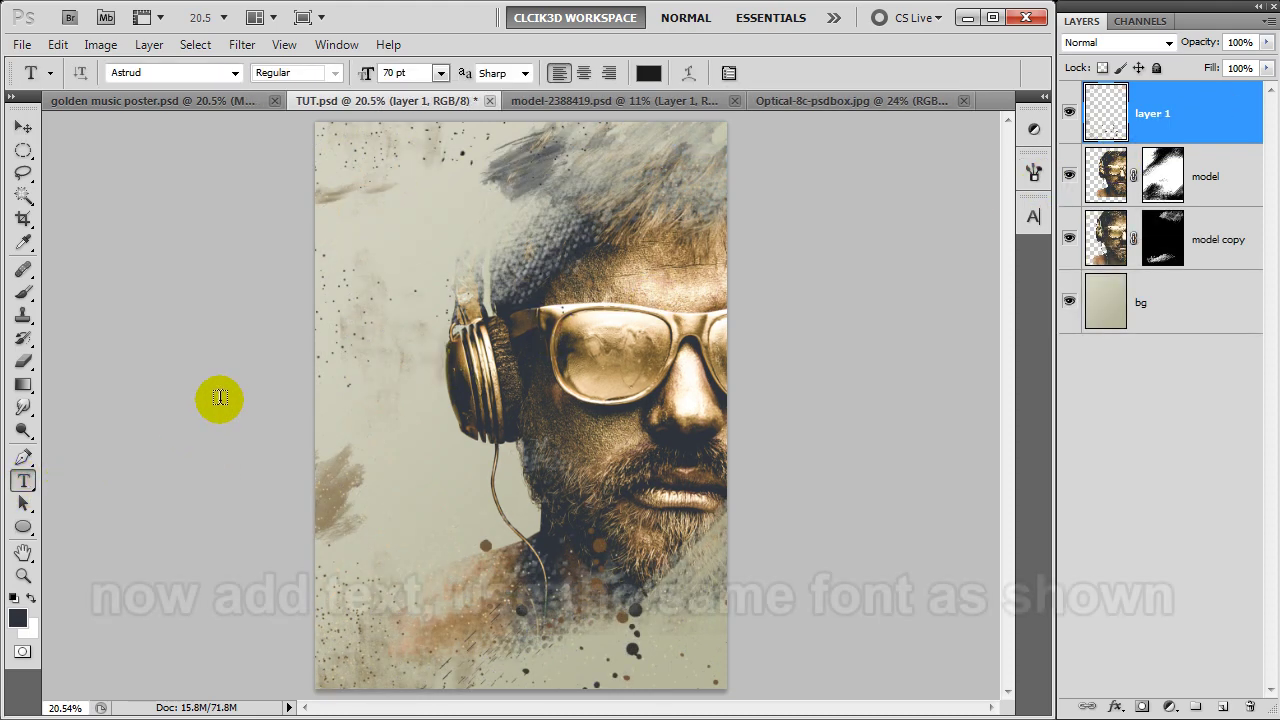
pyautogui.click(383, 282)
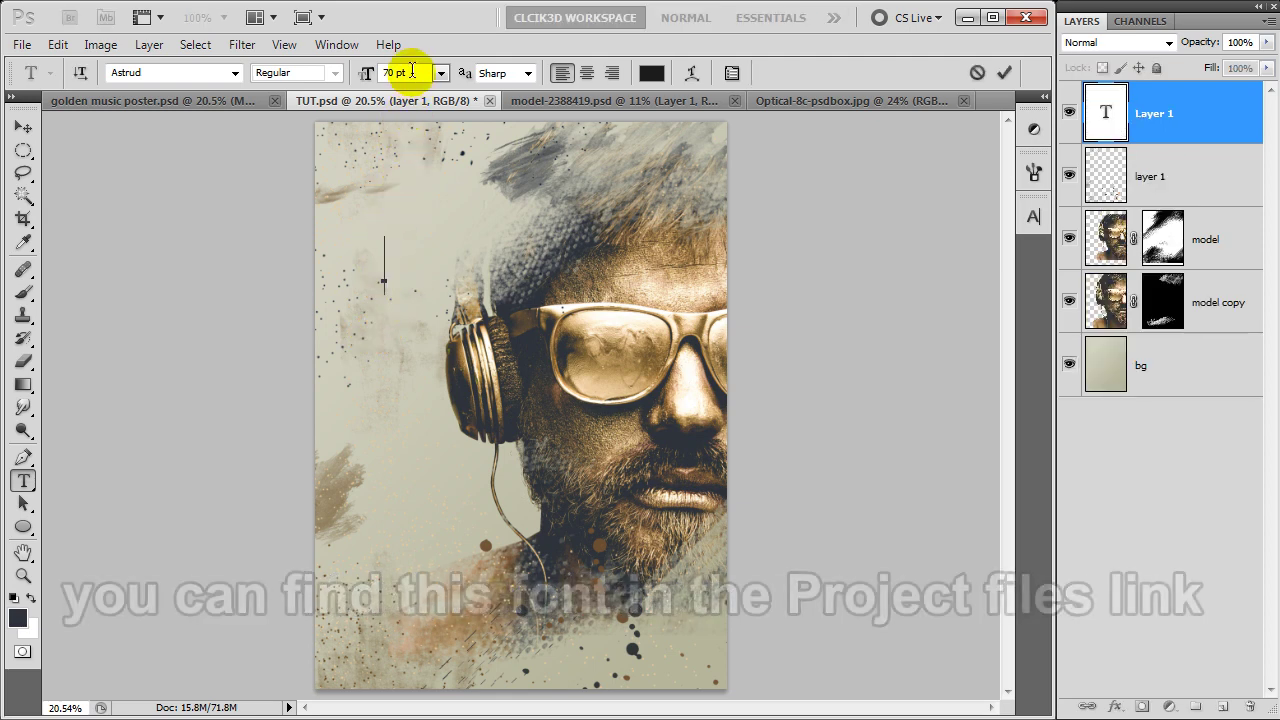
pyautogui.moveTo(406, 72); pyautogui.dragTo(381, 74)
pyautogui.write('150')
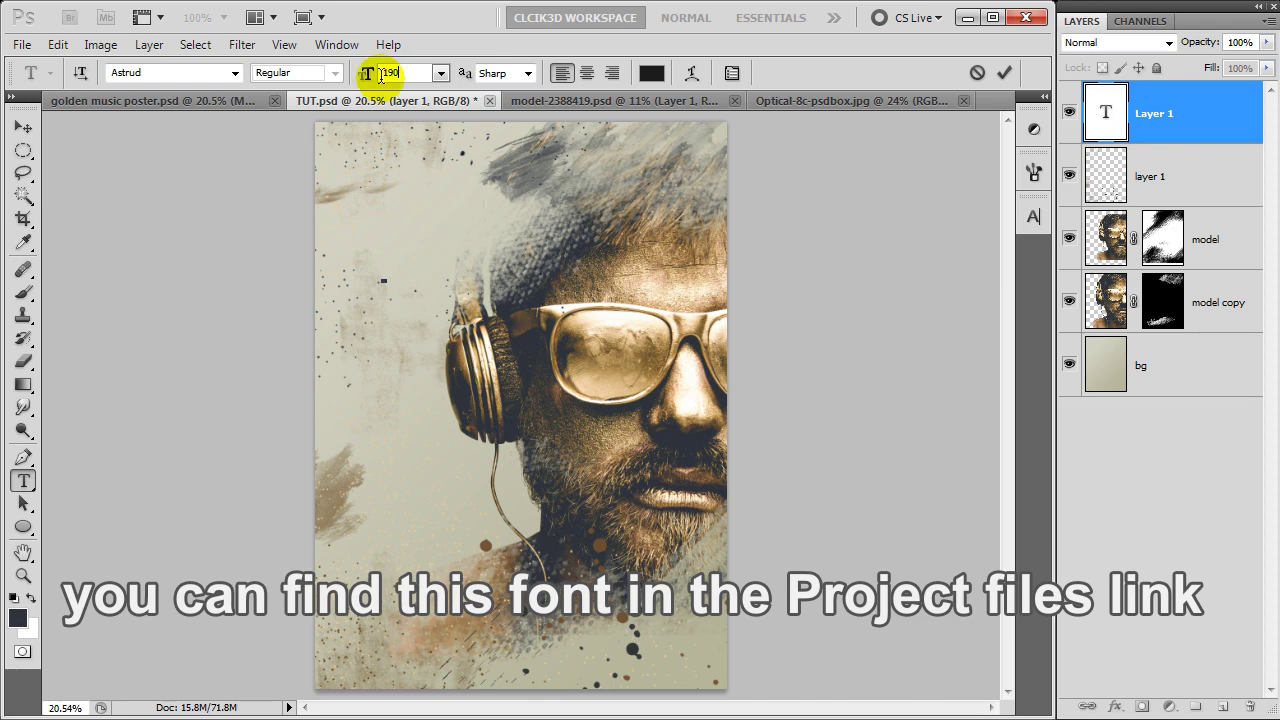
pyautogui.press('Return')
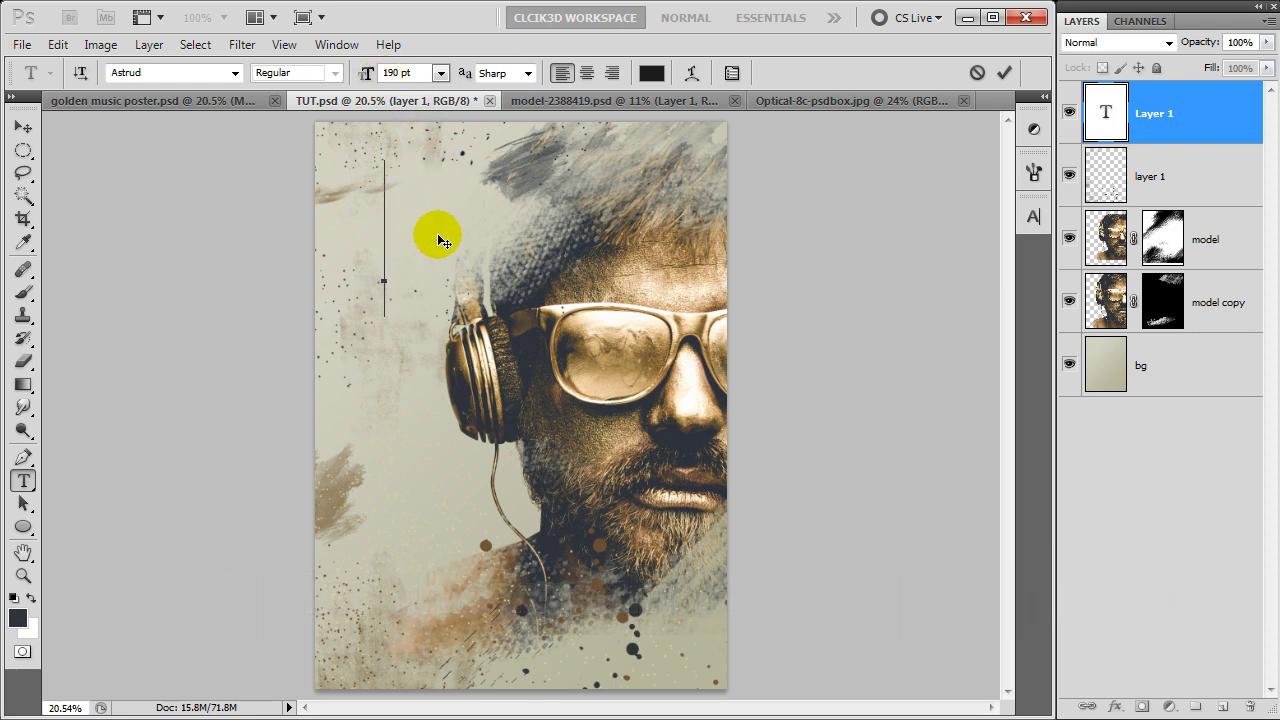
pyautogui.write('MUSI')
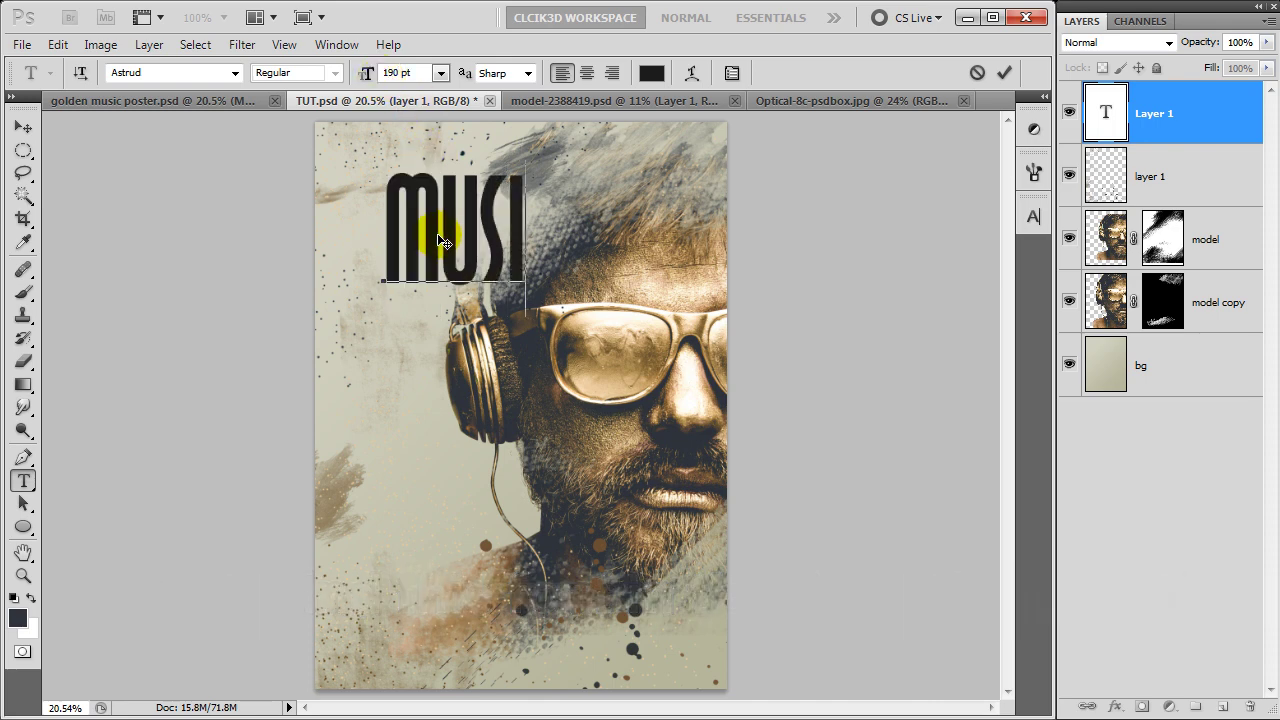
pyautogui.write('C')
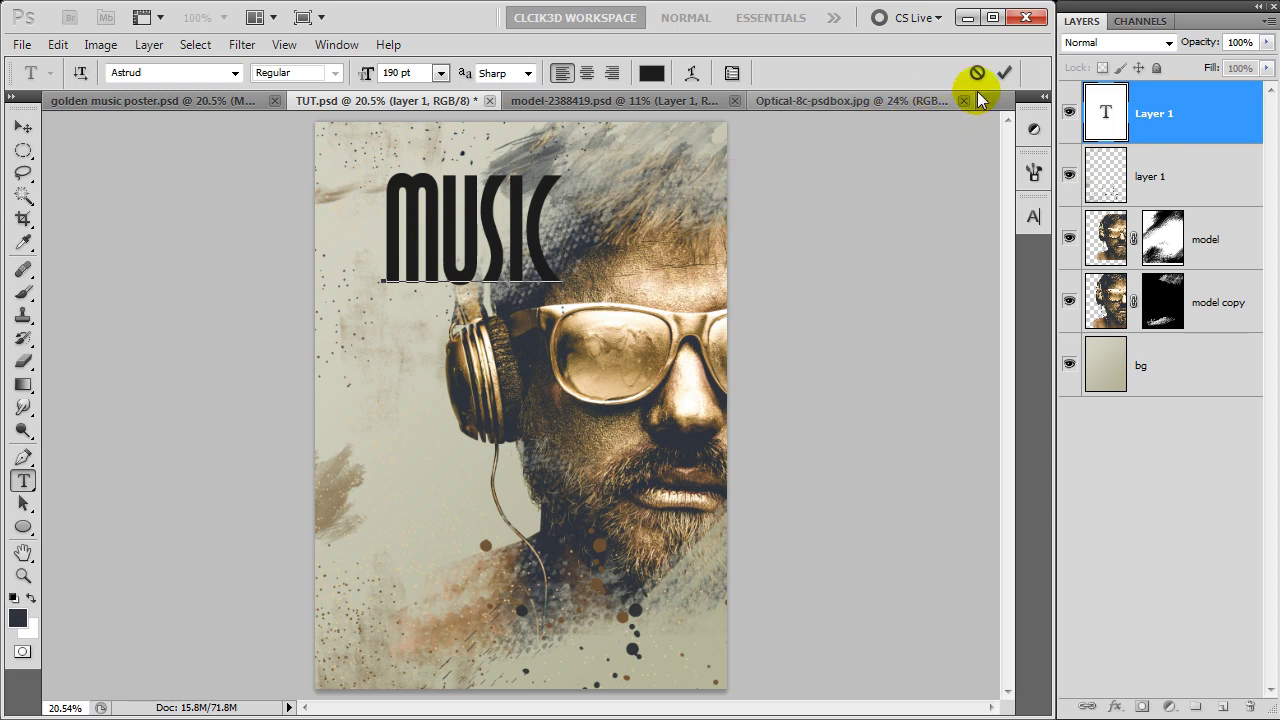
pyautogui.click(1004, 73)
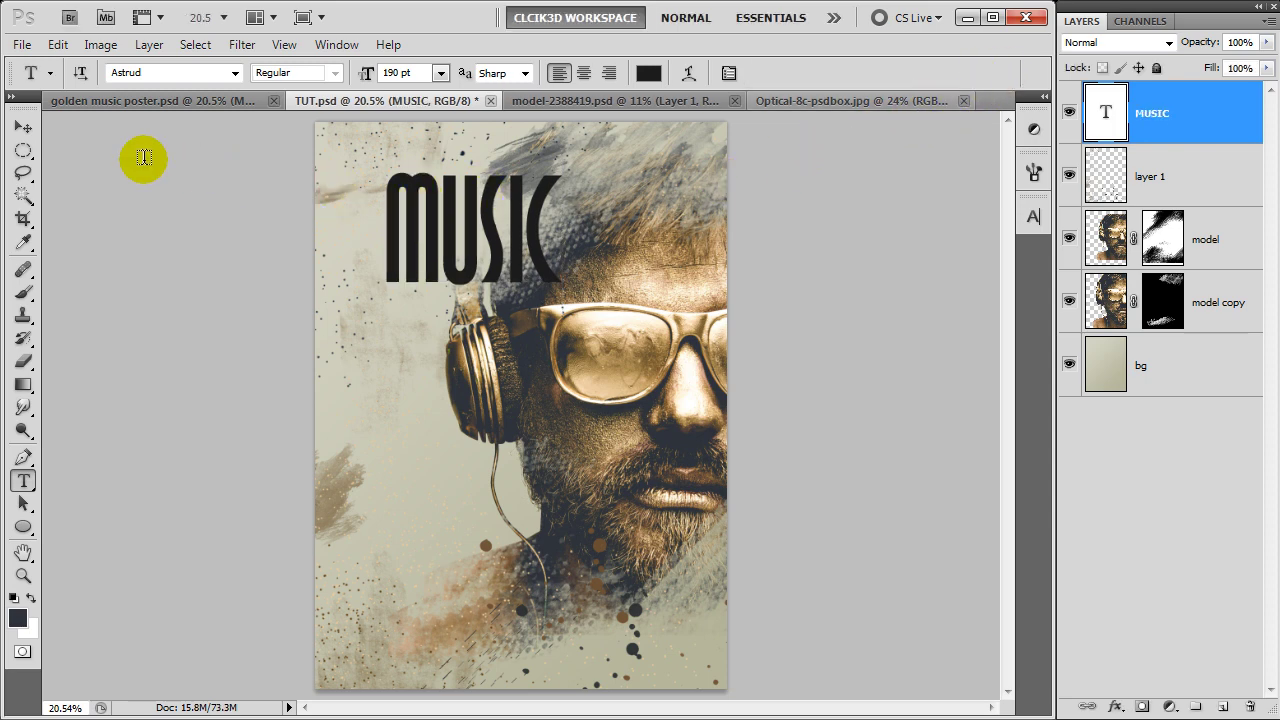
pyautogui.click(24, 127)
# - Shift the MUSIC title slightly left and down and duplicate its layer
pyautogui.moveTo(419, 227); pyautogui.dragTo(397, 238)
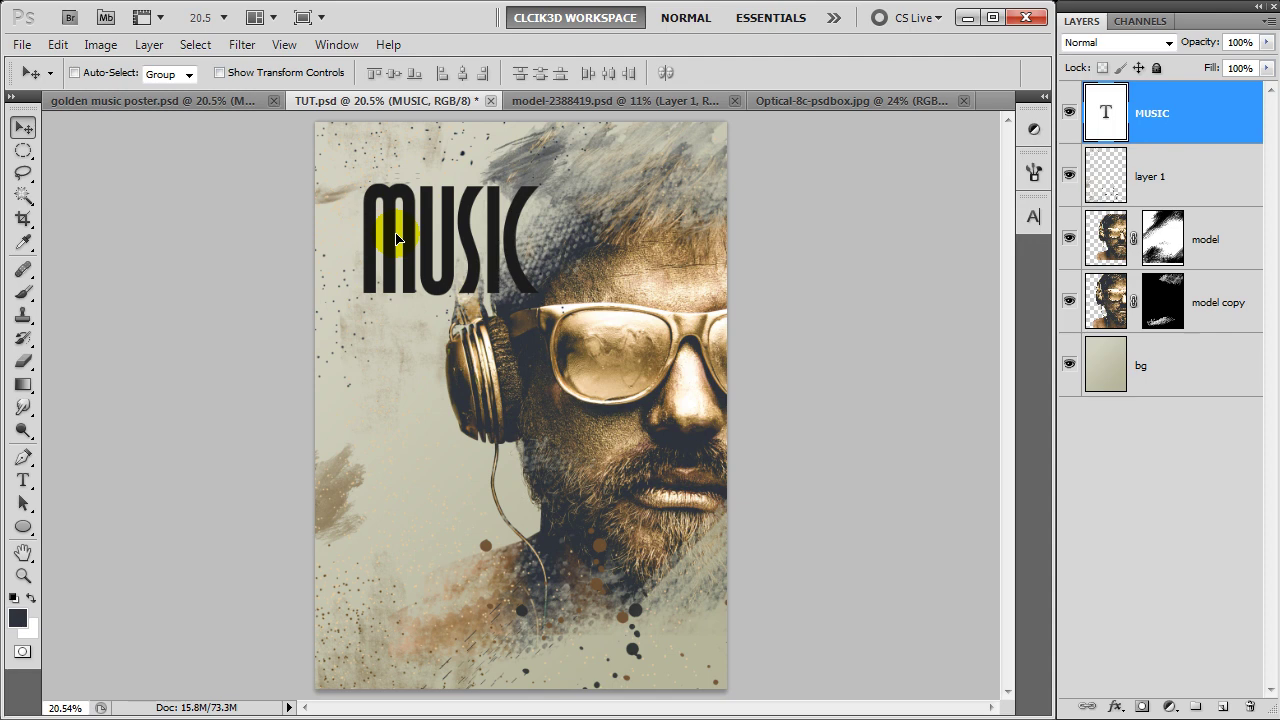
pyautogui.moveTo(1145, 115); pyautogui.dragTo(1168, 116)
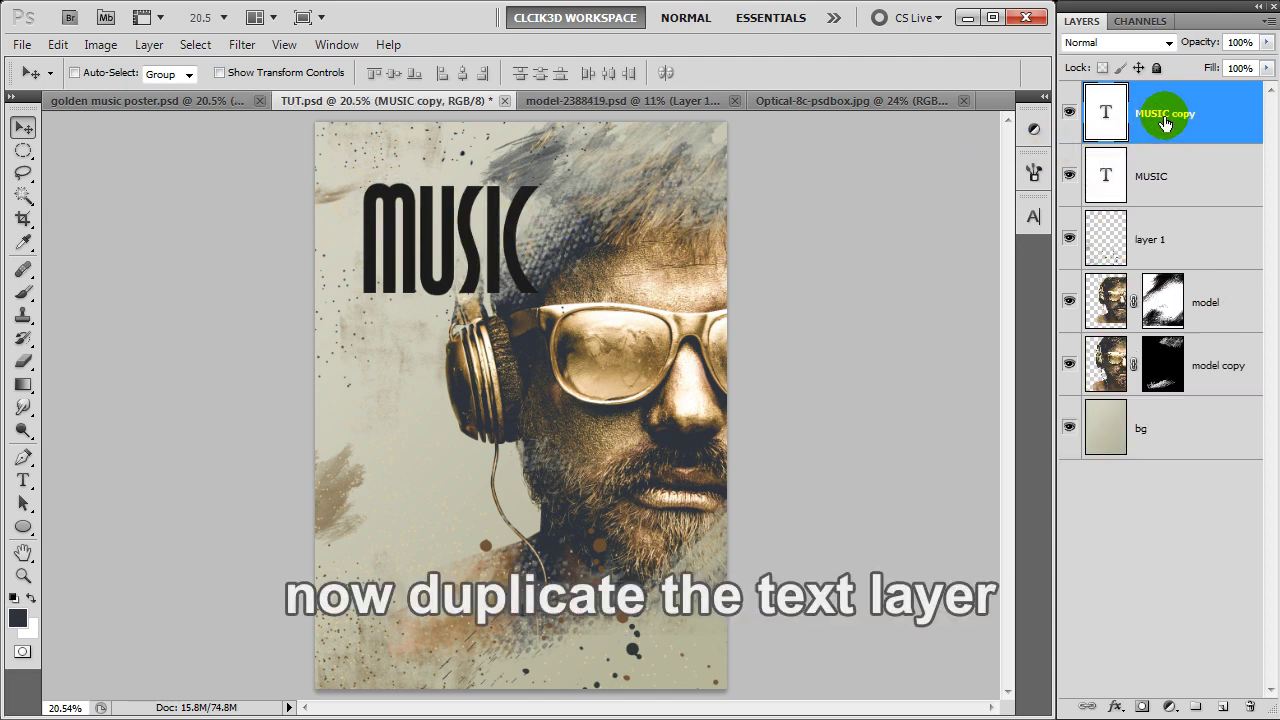
pyautogui.click(1188, 178)
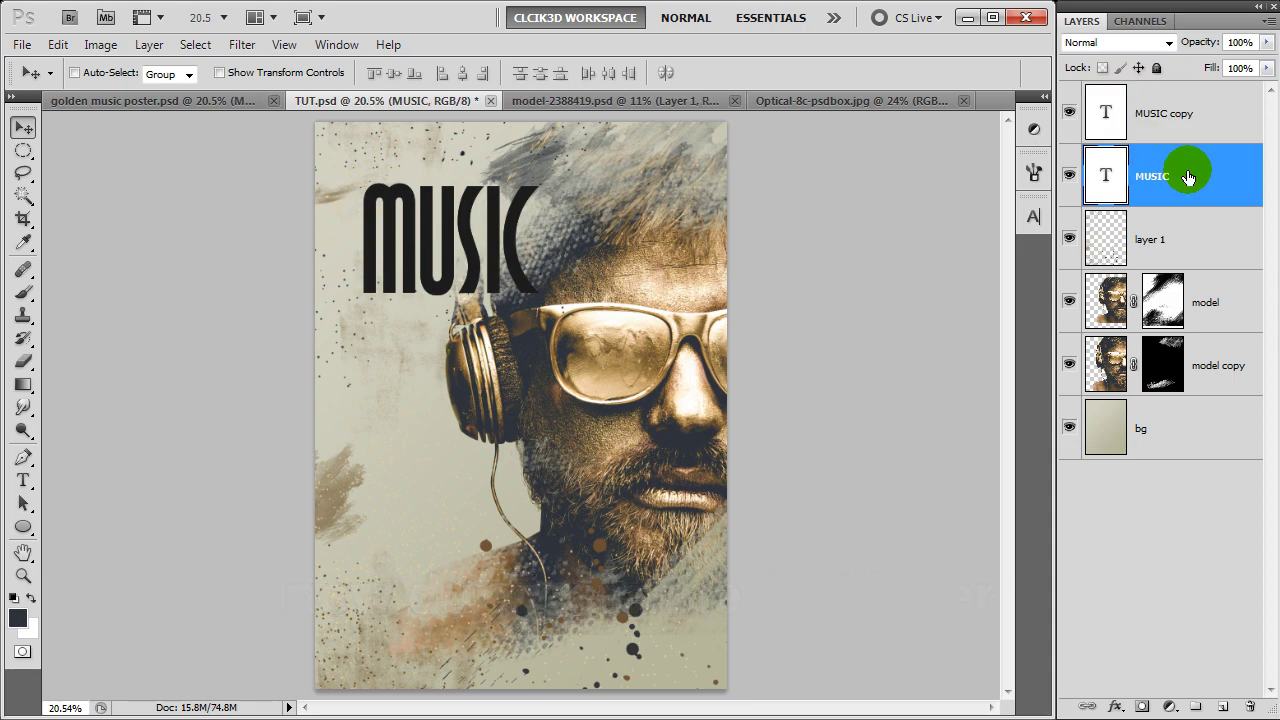
# - Recolour the lower MUSIC layer white and nudge it right behind the dark copy
pyautogui.click(1035, 222)
pyautogui.click(958, 340)
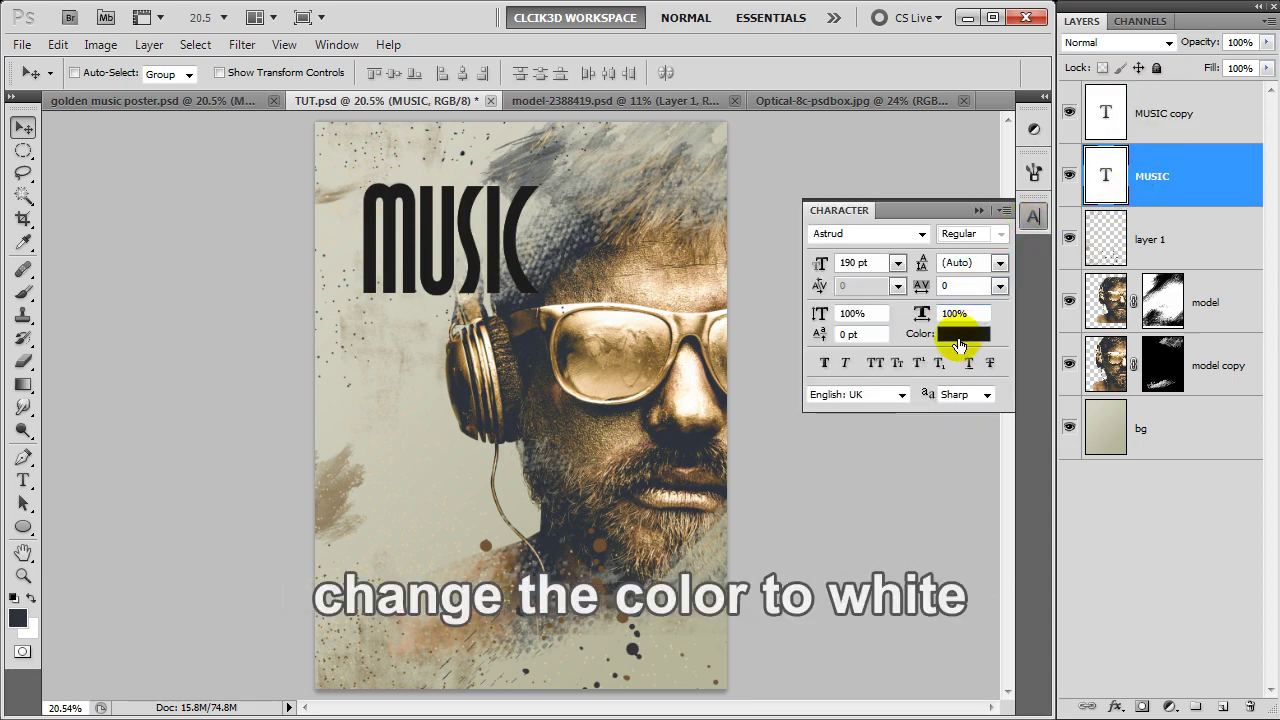
pyautogui.moveTo(957, 334); pyautogui.dragTo(758, 192)
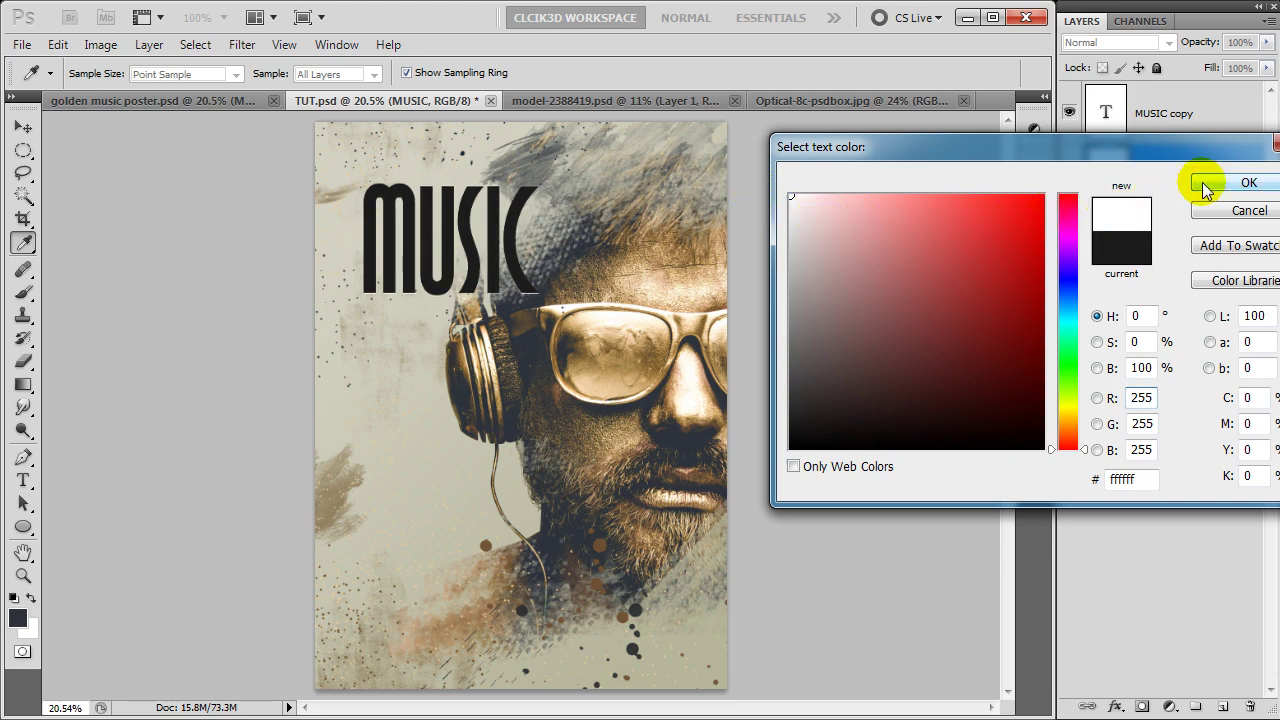
pyautogui.click(1202, 185)
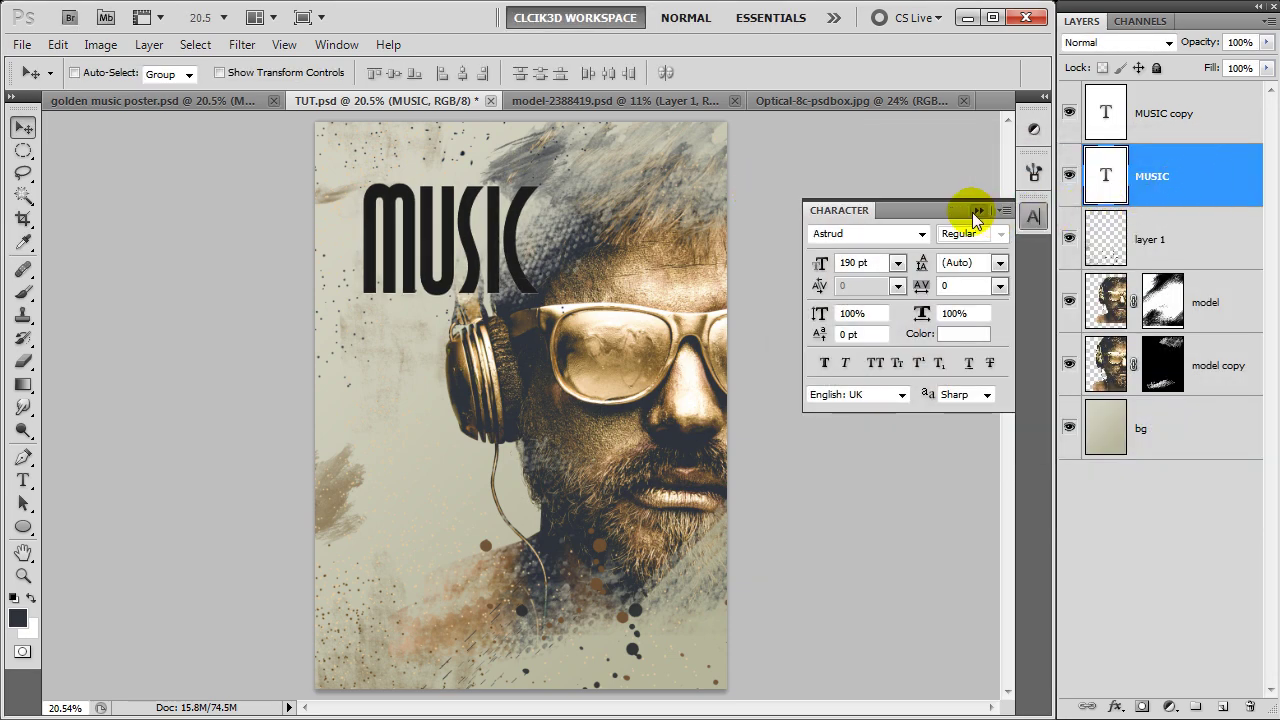
pyautogui.click(975, 210)
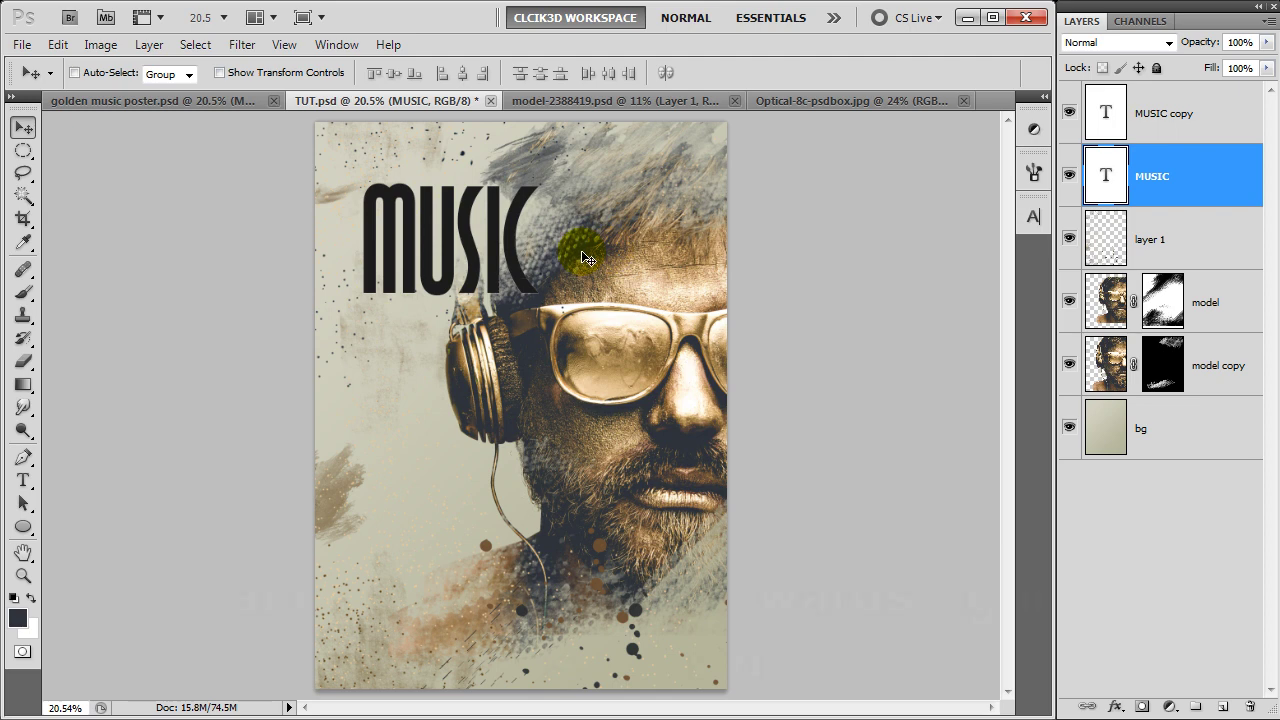
pyautogui.hotkey('shift', 'Right')
pyautogui.hotkey('shift', 'Right')
pyautogui.hotkey('shift', 'Right')
pyautogui.hotkey('shift', 'Right')
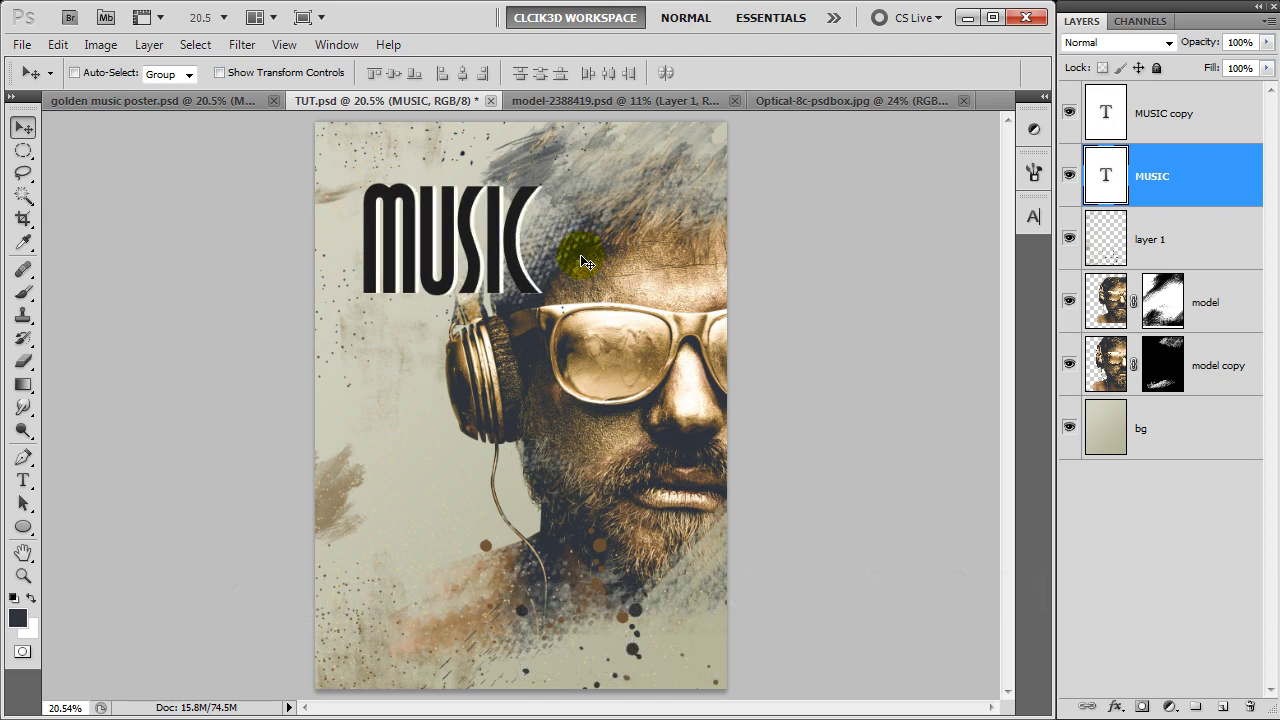
pyautogui.click(24, 481)
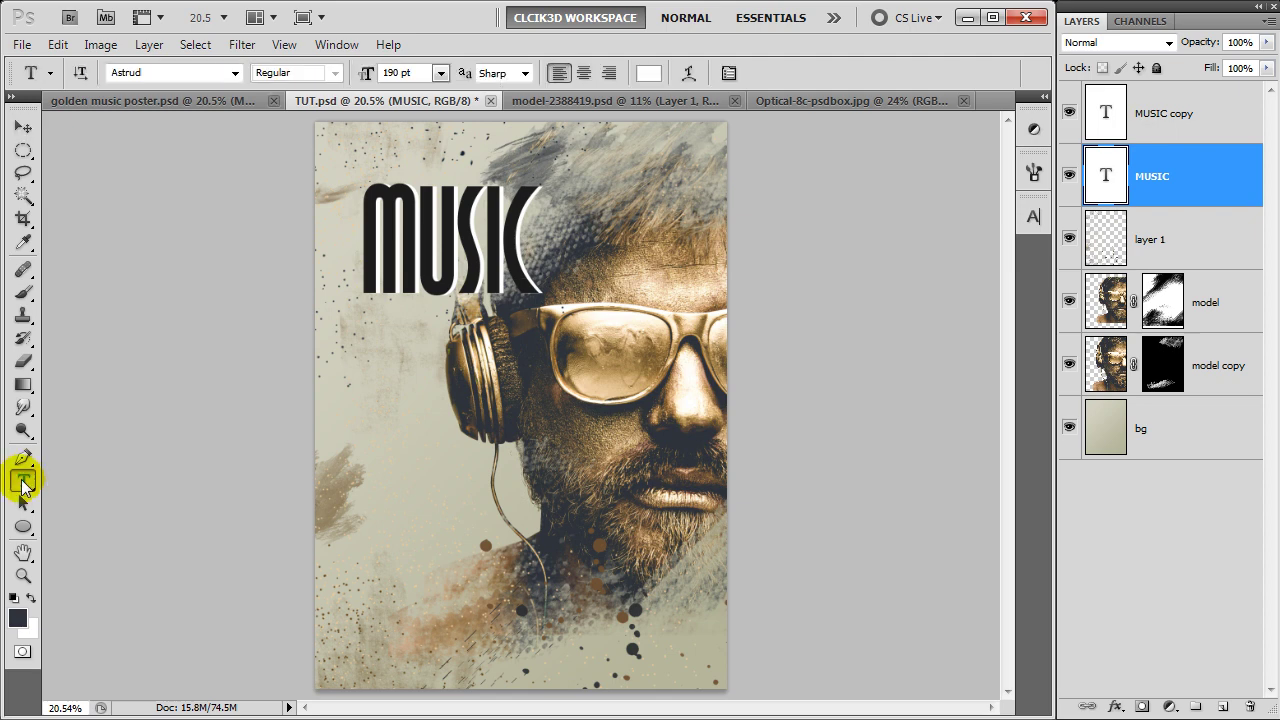
# - Add PARTY in 70 pt using MUSIC's dark colour, nudged up just beneath the title
pyautogui.click(364, 374)
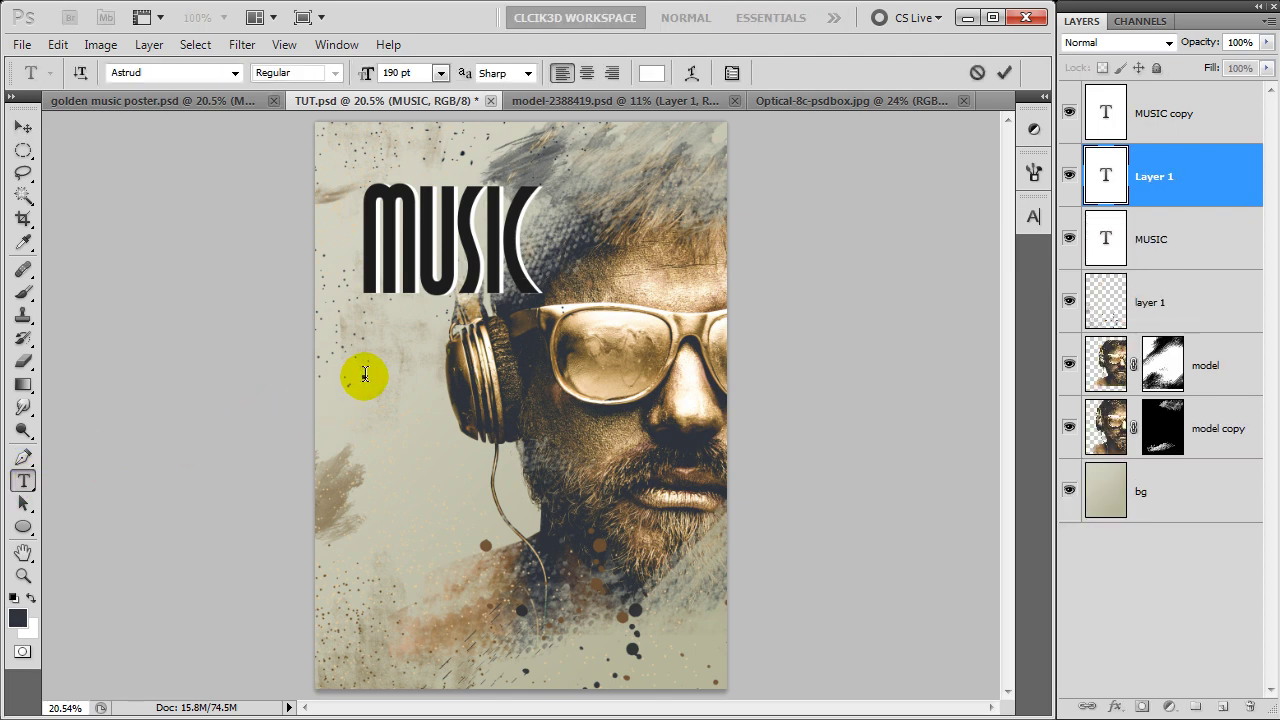
pyautogui.click(415, 73)
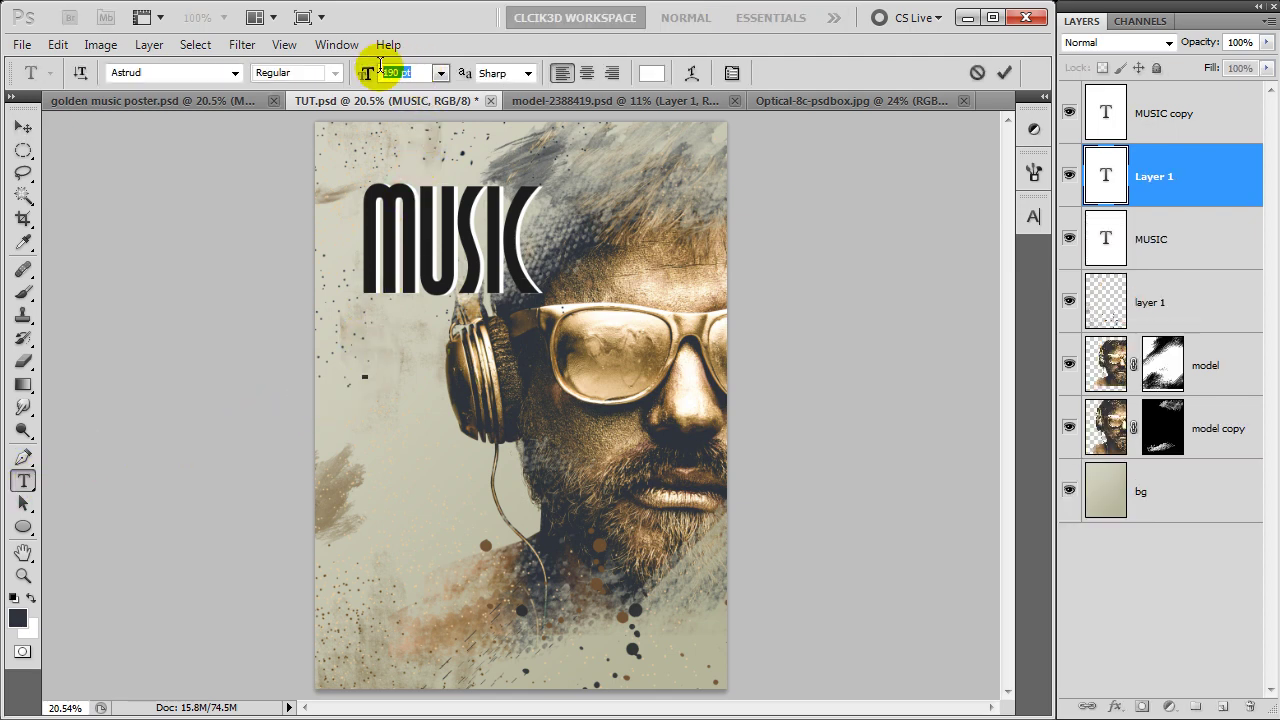
pyautogui.write('70')
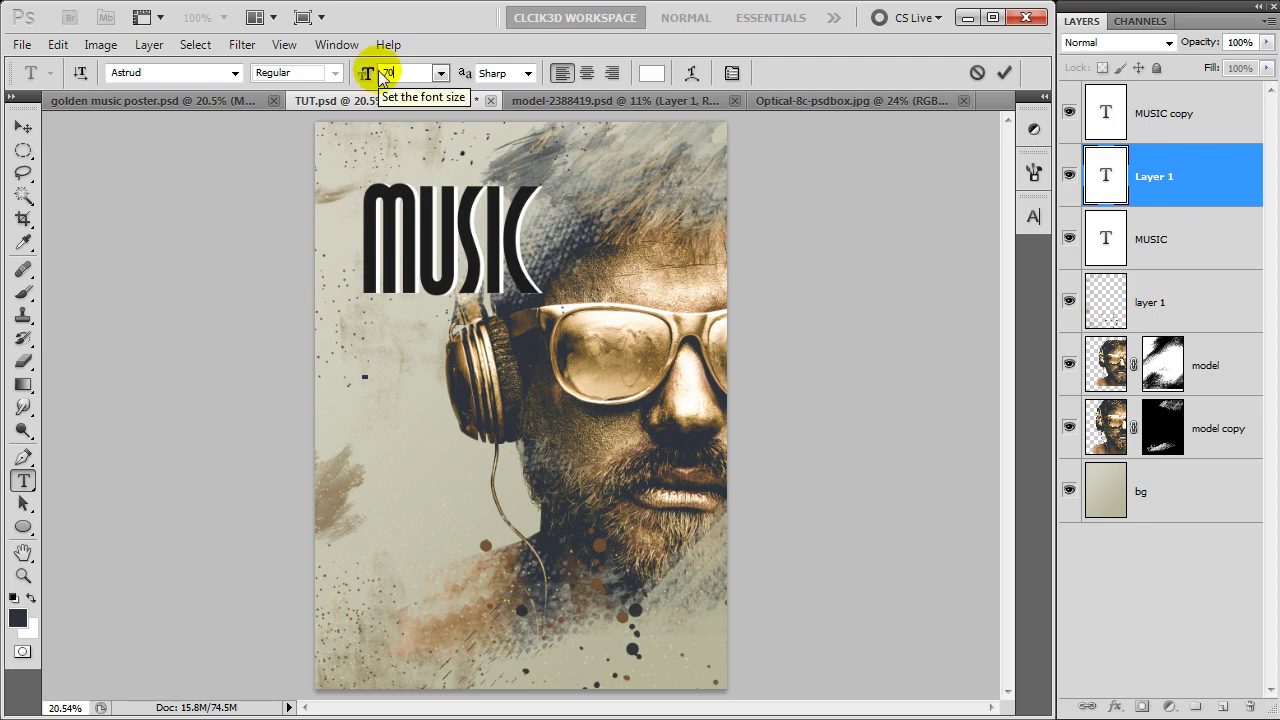
pyautogui.click(652, 73)
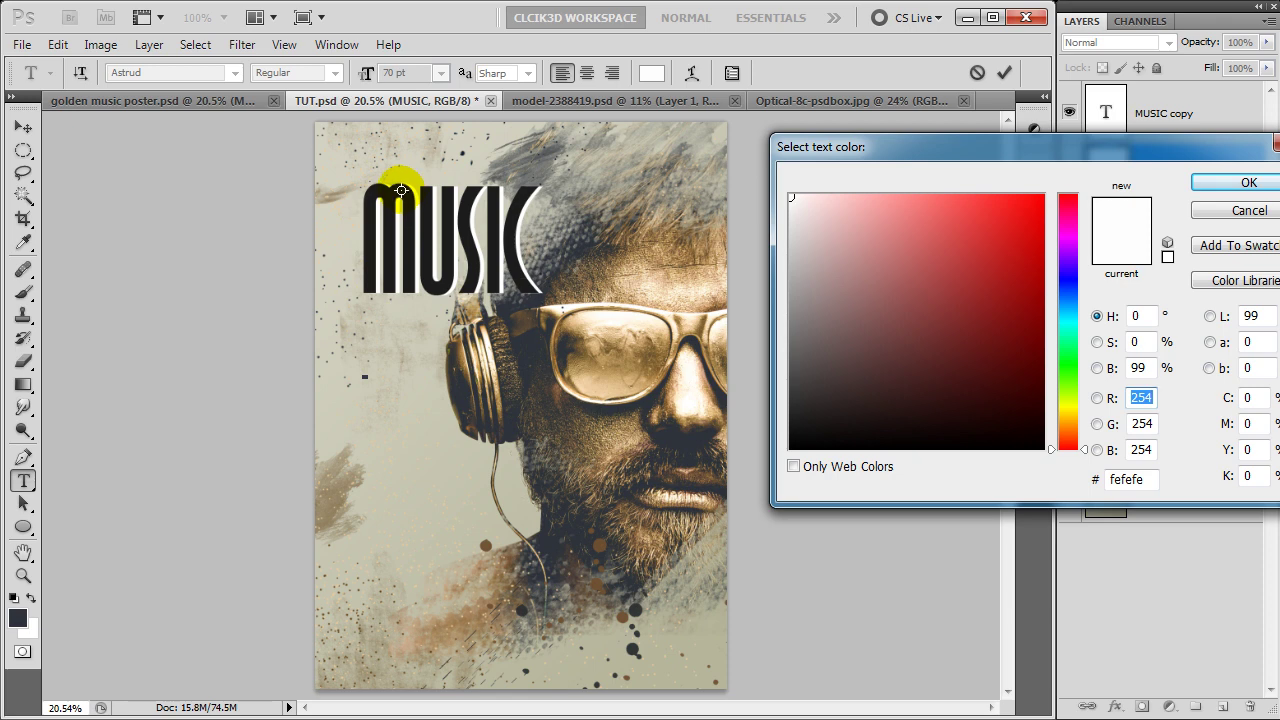
pyautogui.click(402, 190)
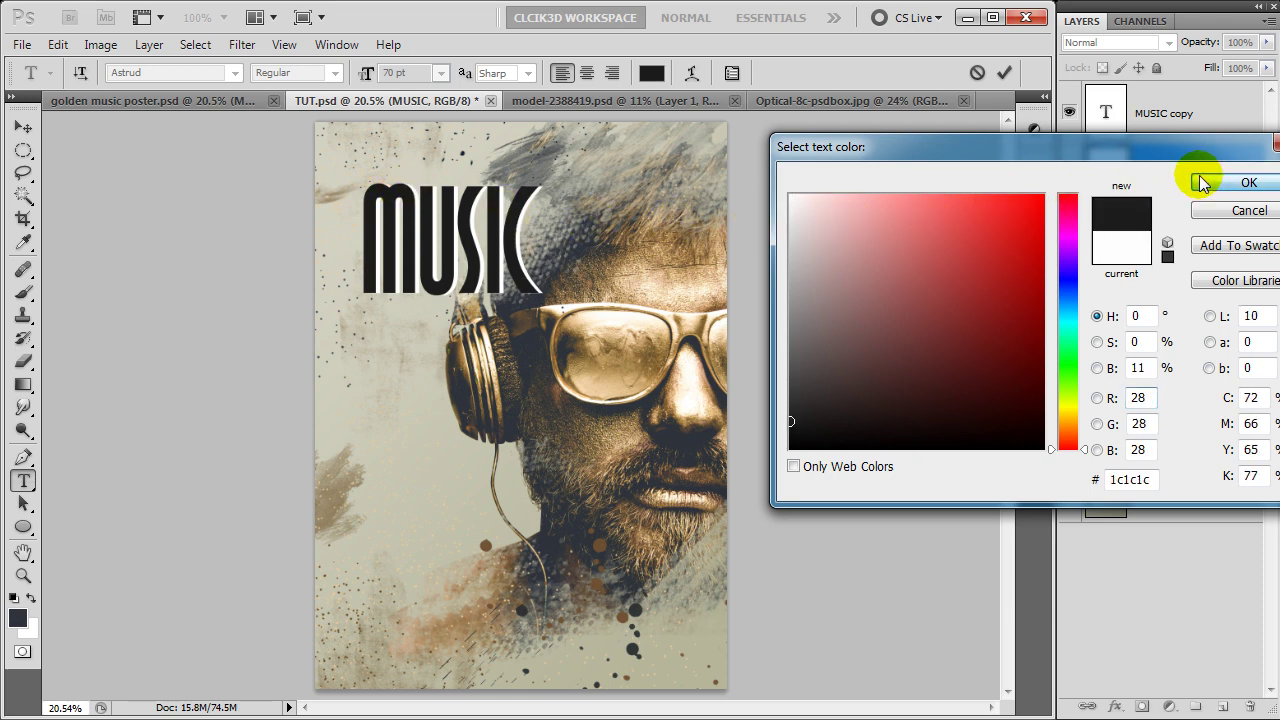
pyautogui.click(1205, 182)
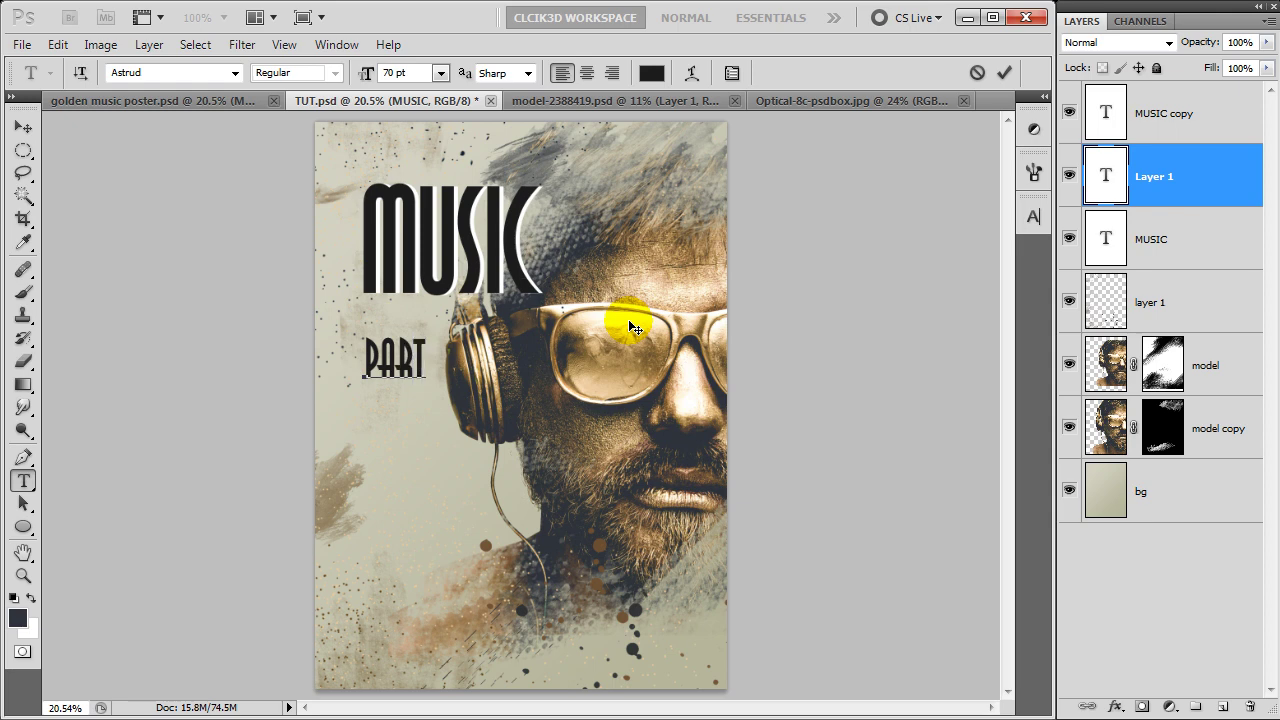
pyautogui.write('PARTY')
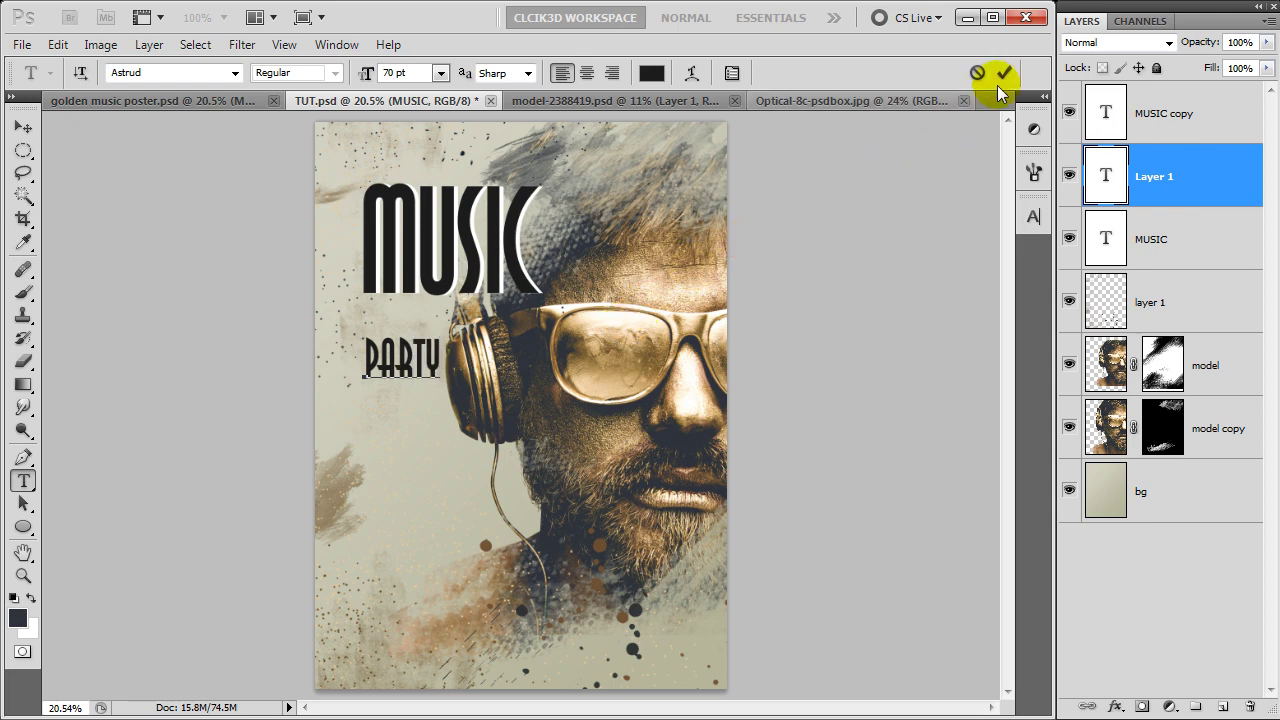
pyautogui.click(1004, 72)
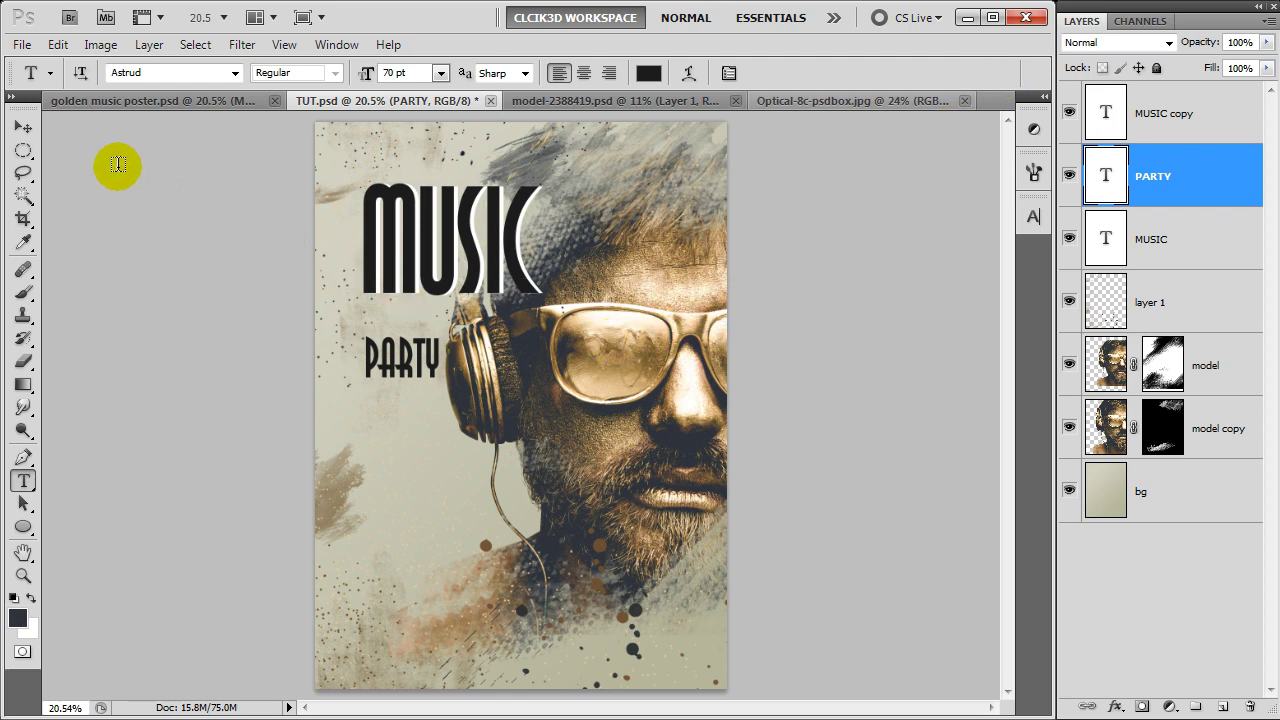
pyautogui.click(23, 127)
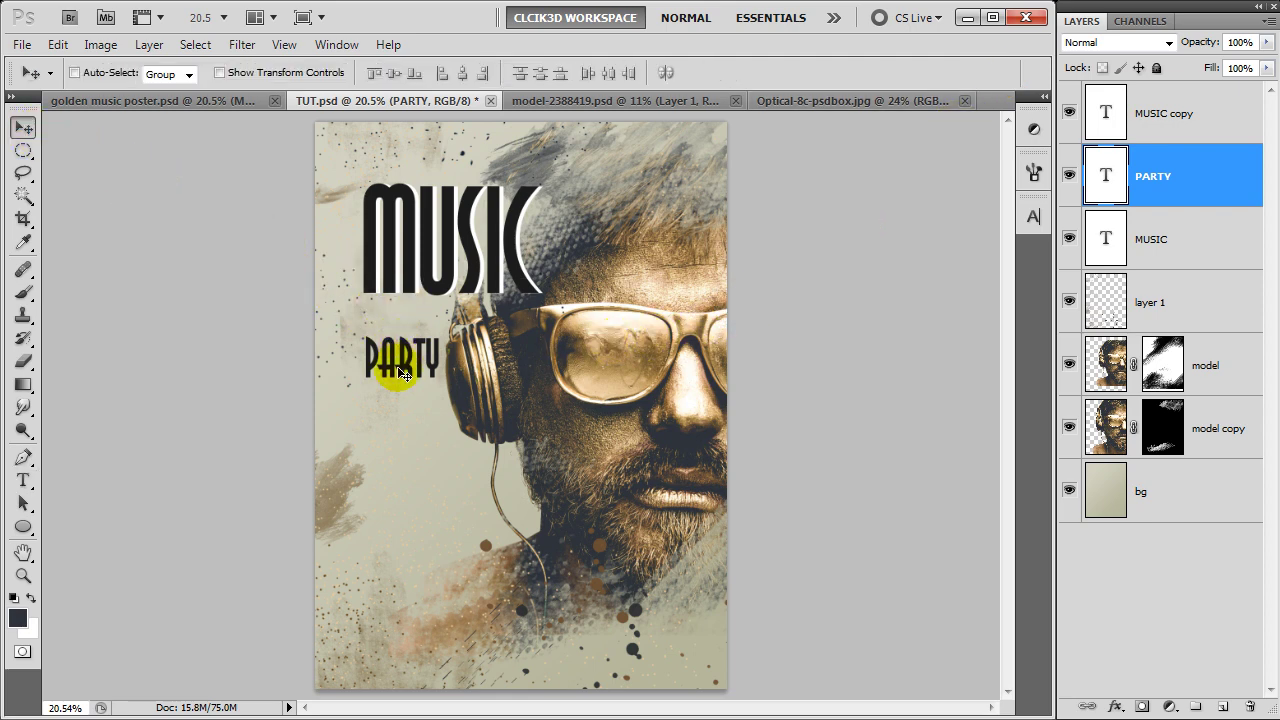
pyautogui.hotkey('shift', 'Up')
pyautogui.hotkey('shift', 'Up')
pyautogui.hotkey('shift', 'Up')
pyautogui.hotkey('shift', 'Up')
pyautogui.hotkey('shift', 'Up')
pyautogui.hotkey('shift', 'Up')
pyautogui.hotkey('shift', 'Up')
pyautogui.hotkey('shift', 'Up')
pyautogui.hotkey('shift', 'Up')
pyautogui.hotkey('shift', 'Up')
pyautogui.hotkey('shift', 'Up')
pyautogui.hotkey('shift', 'Up')
pyautogui.hotkey('shift', 'Up')
pyautogui.hotkey('shift', 'Up')
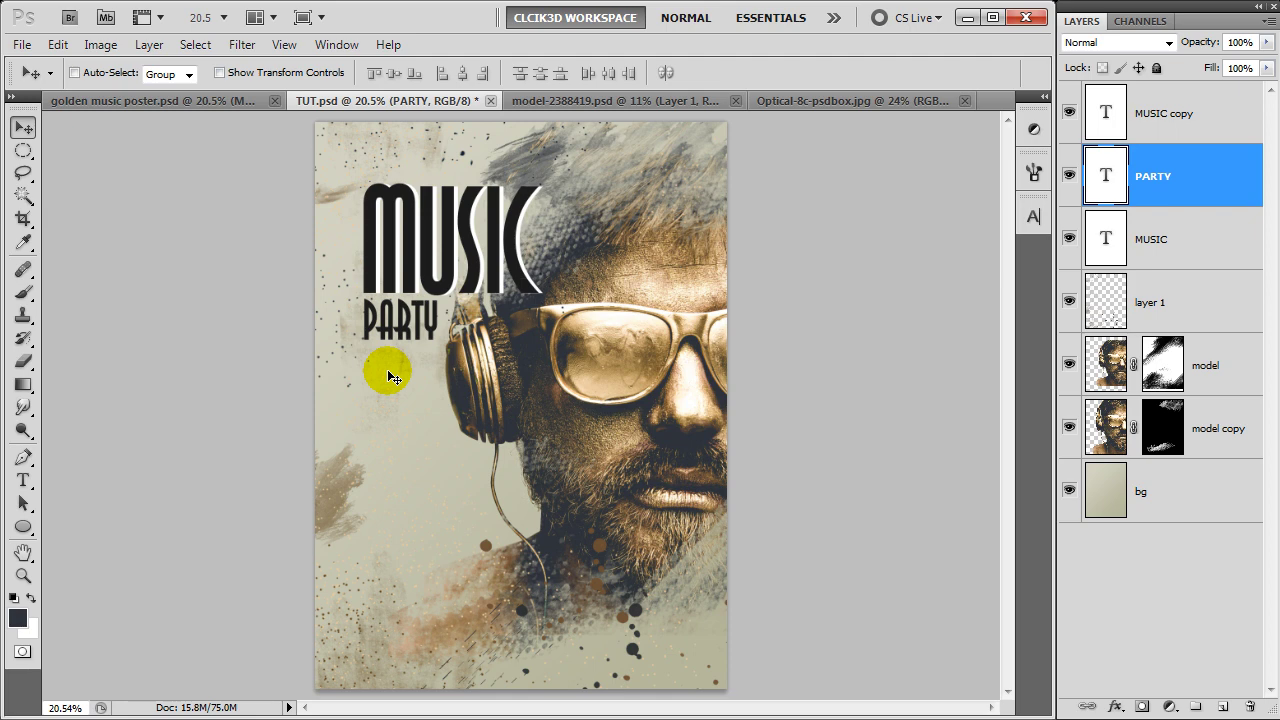
# - Add a new layer named circle at the top of the layer stack
pyautogui.click(1160, 110)
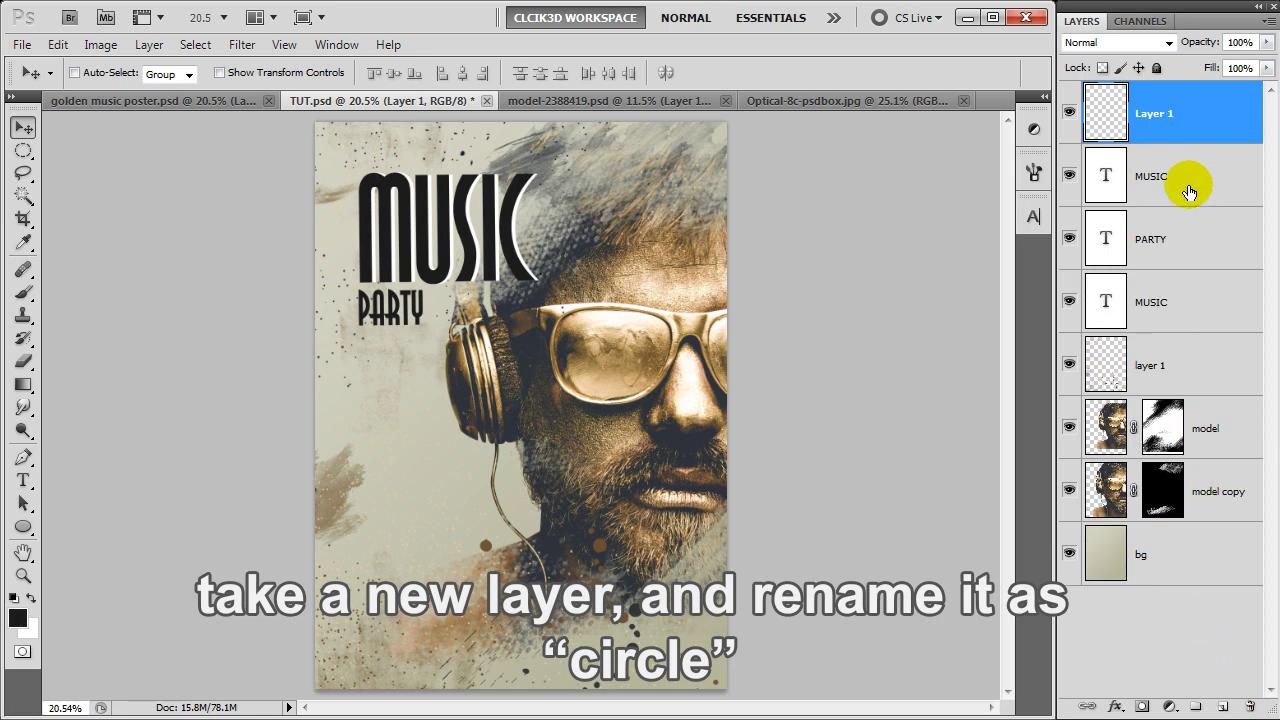
pyautogui.click(1158, 116)
pyautogui.doubleClick(1162, 118)
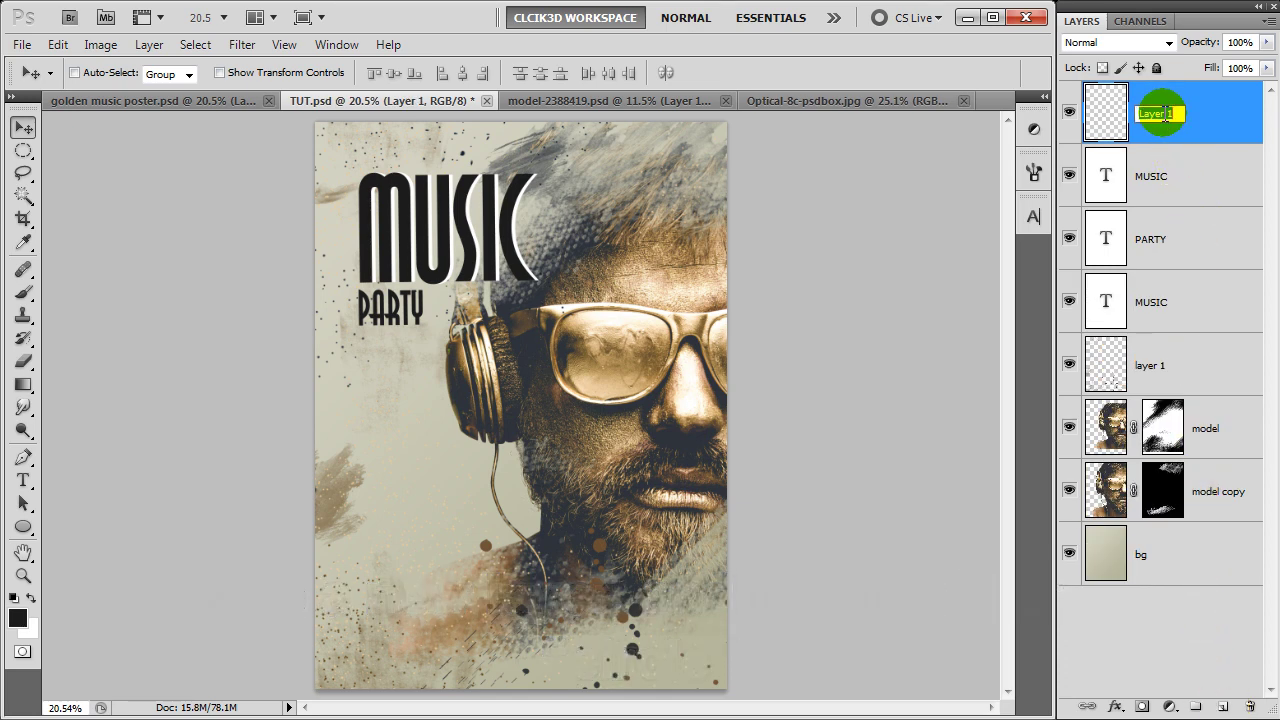
pyautogui.write('circle')
pyautogui.click(1163, 120)
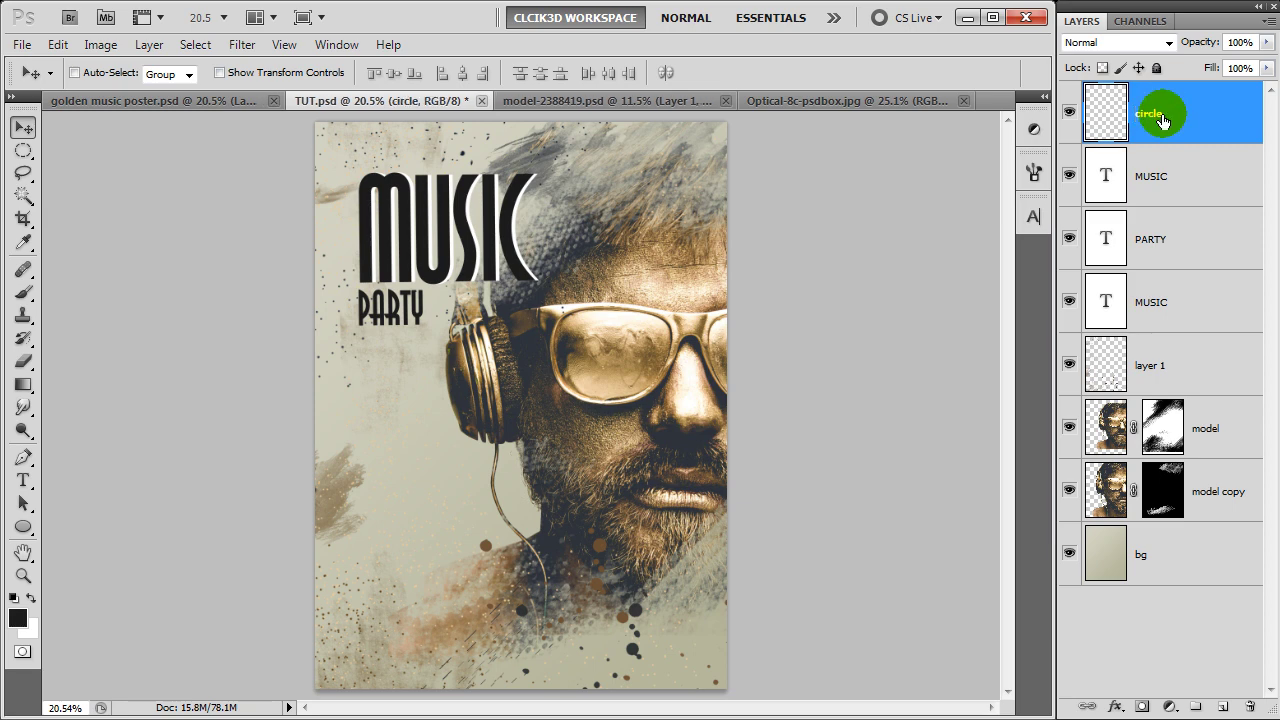
# - Draw a solid black circle left of the headphones and nudge it up and left
pyautogui.click(24, 529)
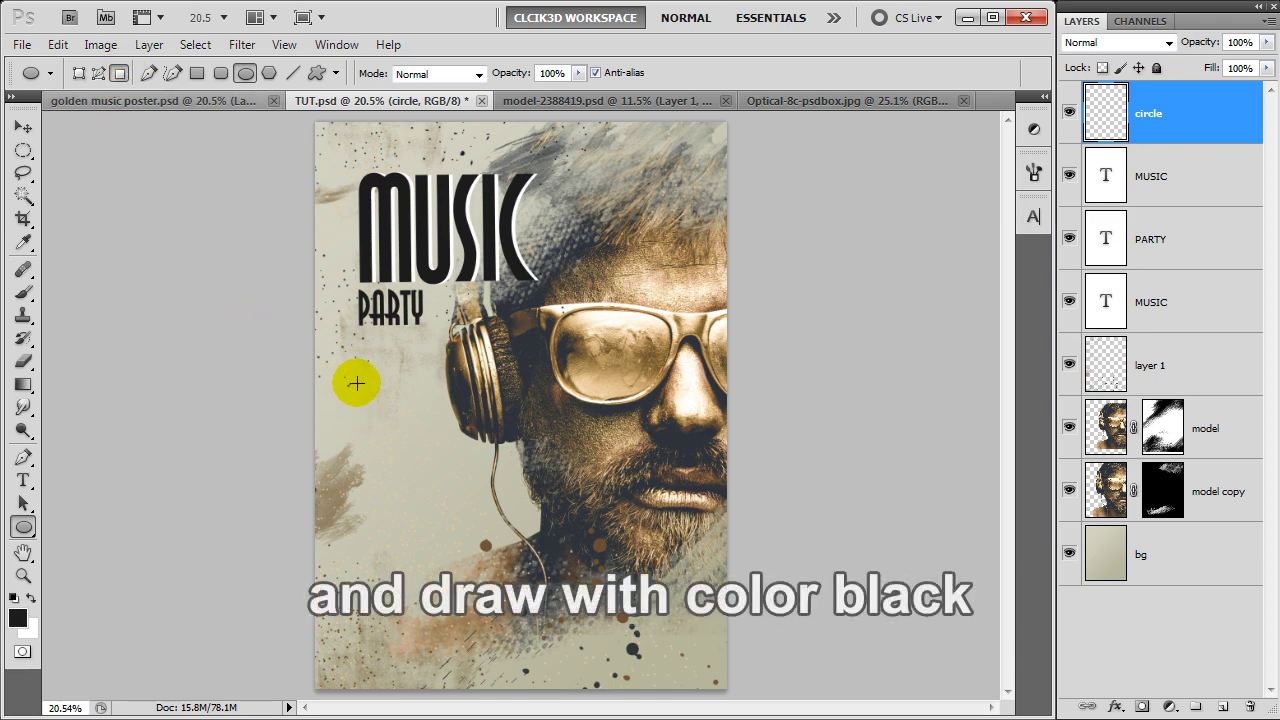
pyautogui.moveTo(356, 383)
pyautogui.mouseDown()
pyautogui.moveTo(469, 492)
pyautogui.moveTo(515, 511)
pyautogui.mouseUp()
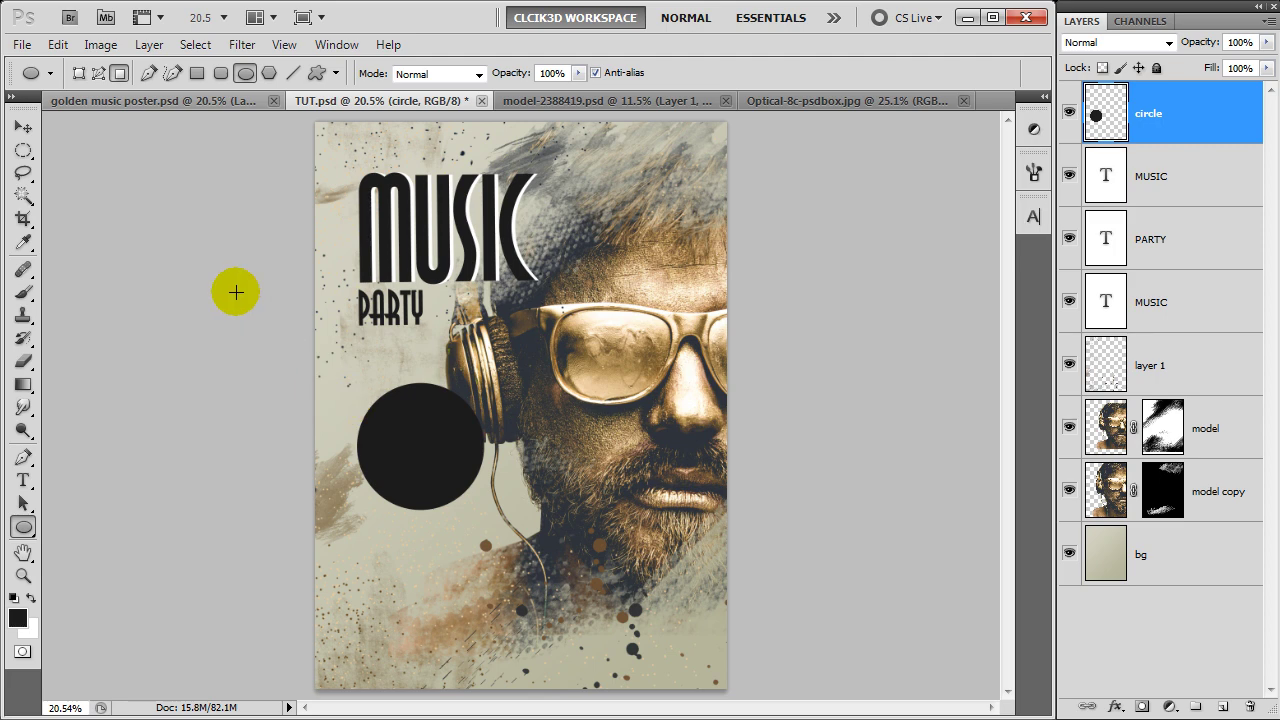
pyautogui.click(23, 127)
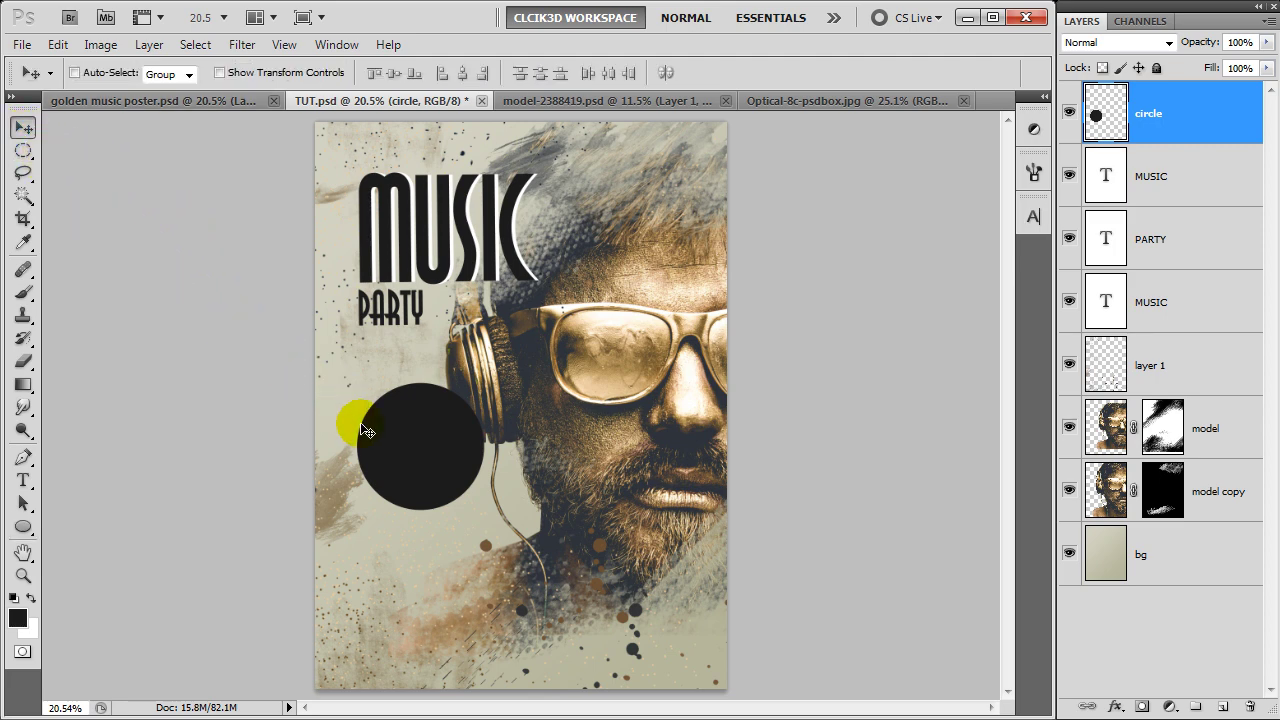
pyautogui.hotkey('shift', 'Up')
pyautogui.hotkey('shift', 'Up')
pyautogui.hotkey('shift', 'Up')
pyautogui.hotkey('shift', 'Up')
pyautogui.hotkey('shift', 'Up')
pyautogui.hotkey('shift', 'Up')
pyautogui.hotkey('shift', 'Up')
pyautogui.hotkey('shift', 'Up')
pyautogui.hotkey('shift', 'Left')
pyautogui.hotkey('shift', 'Up')
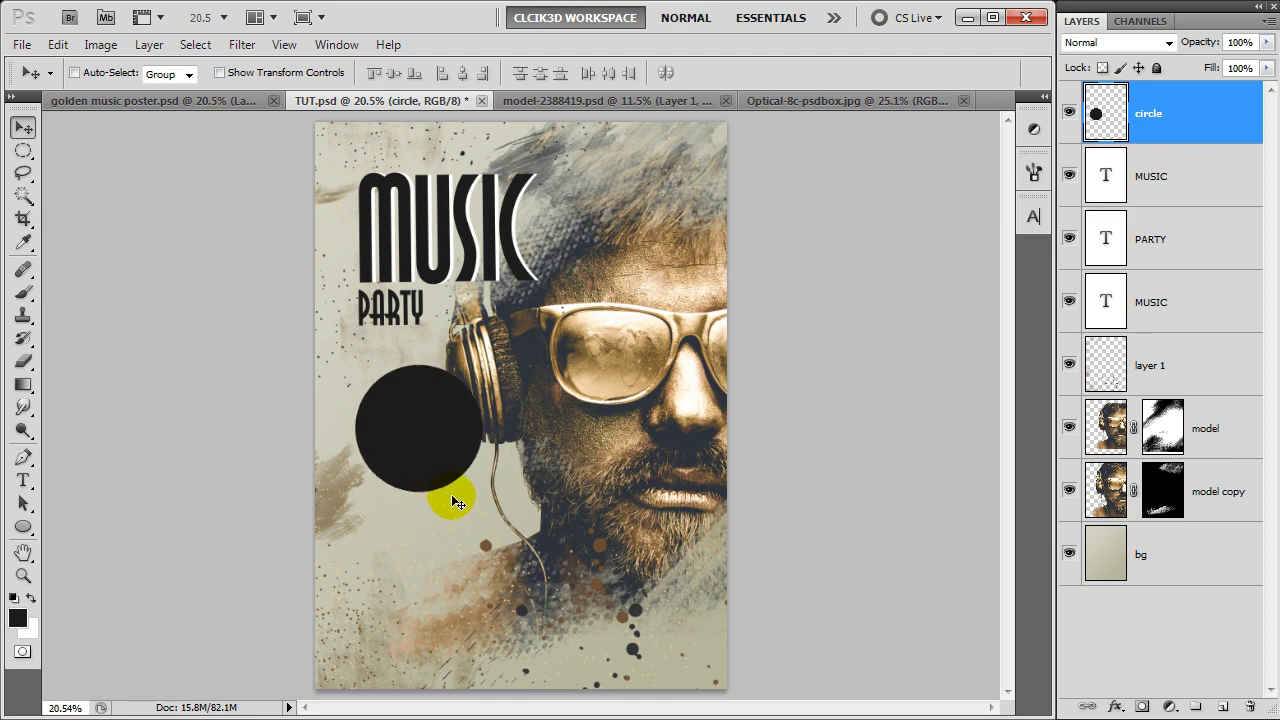
pyautogui.hotkey('shift', 'Up')
pyautogui.hotkey('shift', 'Up')
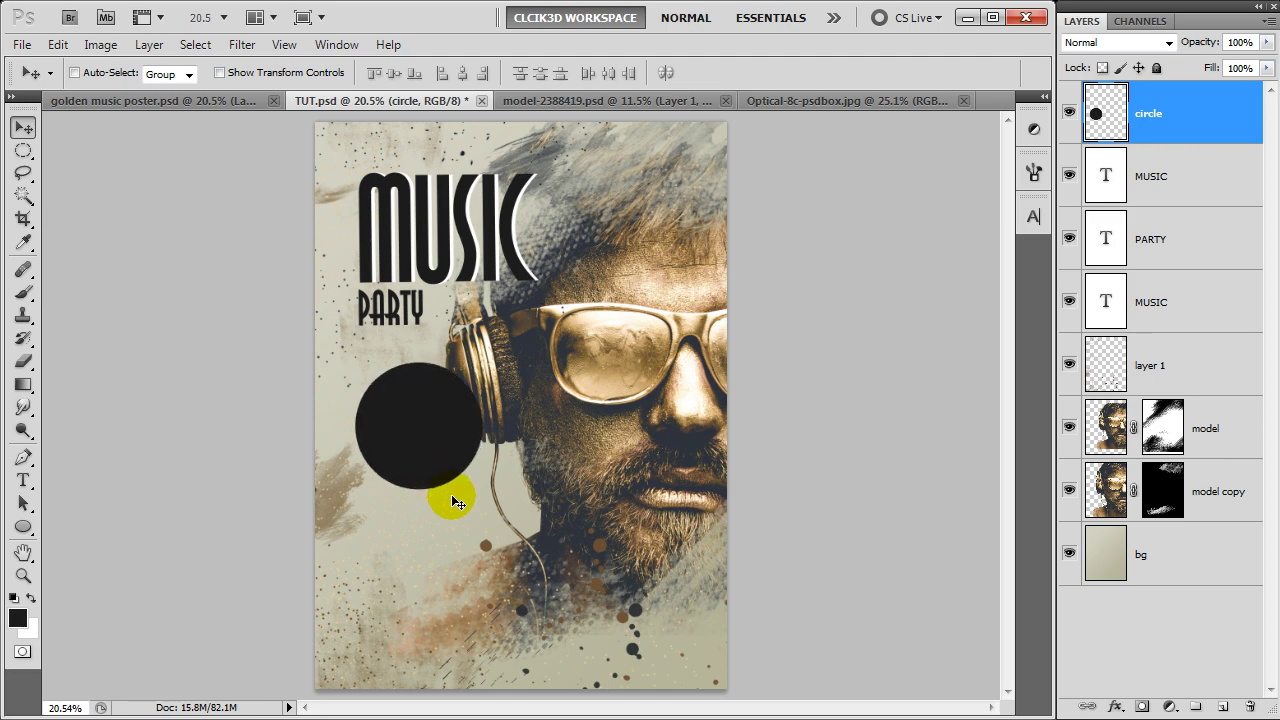
pyautogui.click(24, 481)
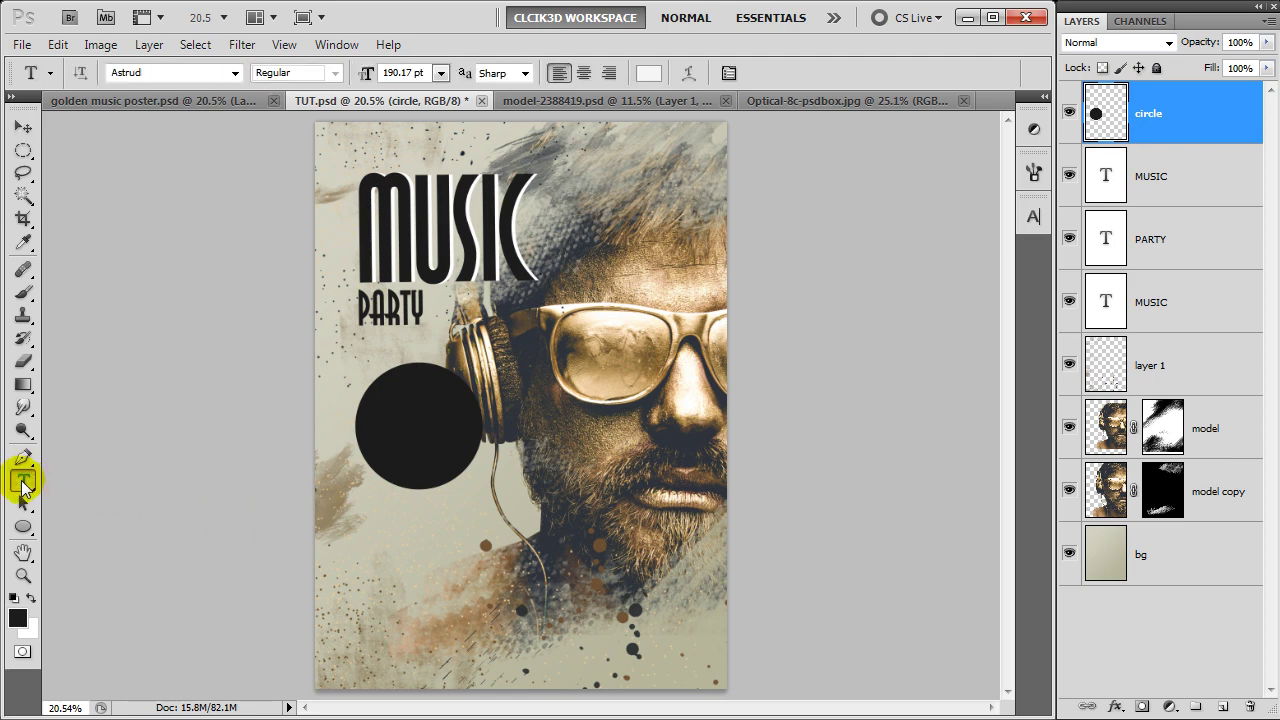
# - Add centred white Arial 29 pt text reading SUNDAY on the black circle
pyautogui.click(32, 599)
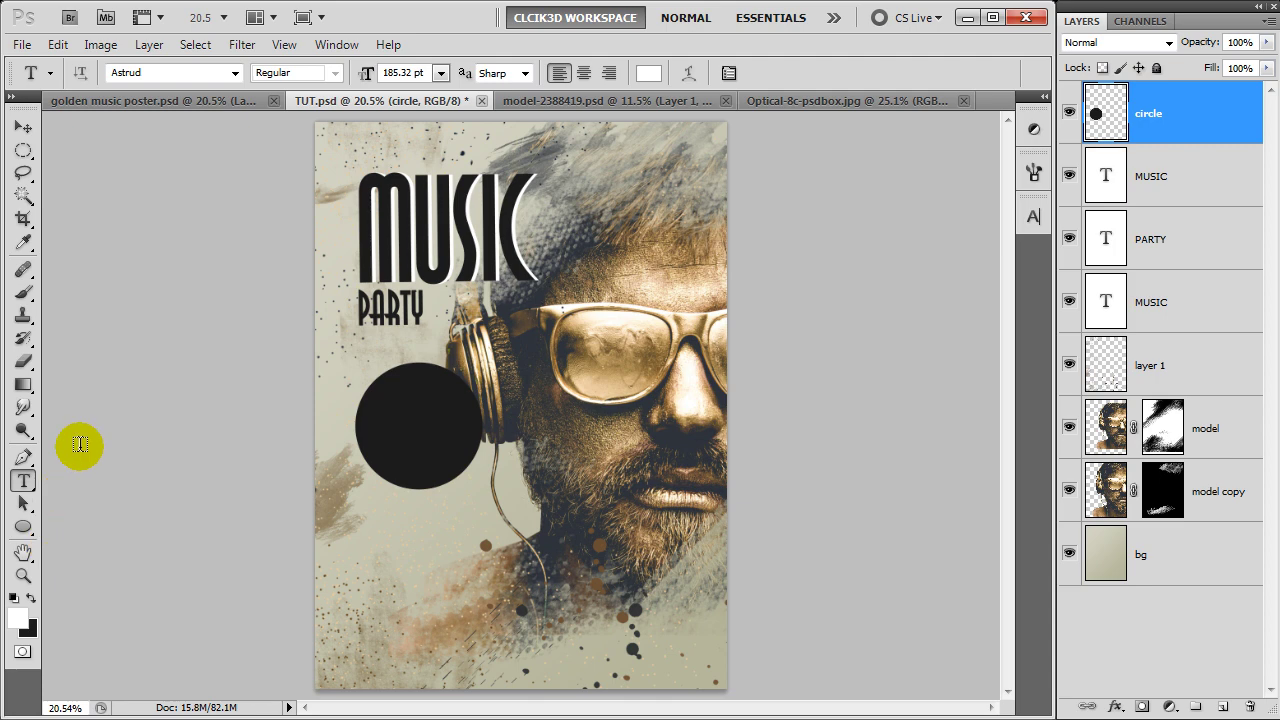
pyautogui.click(184, 72)
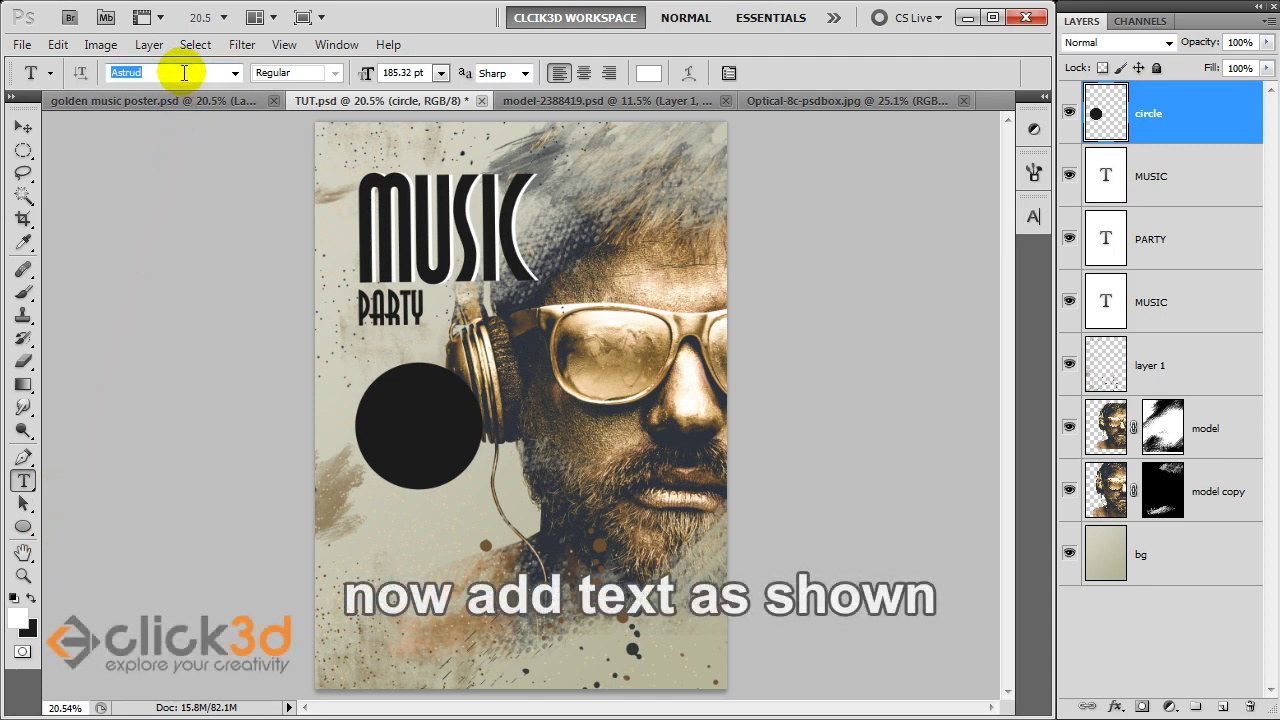
pyautogui.write('Arial')
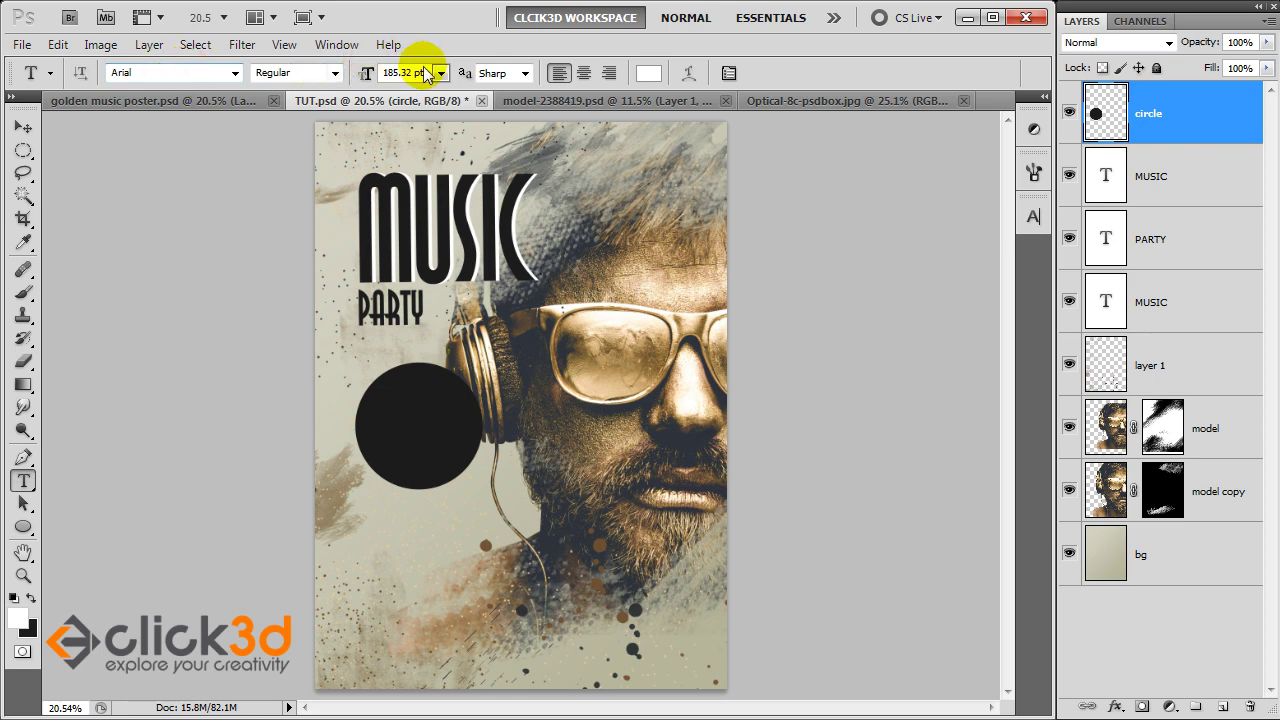
pyautogui.click(386, 77)
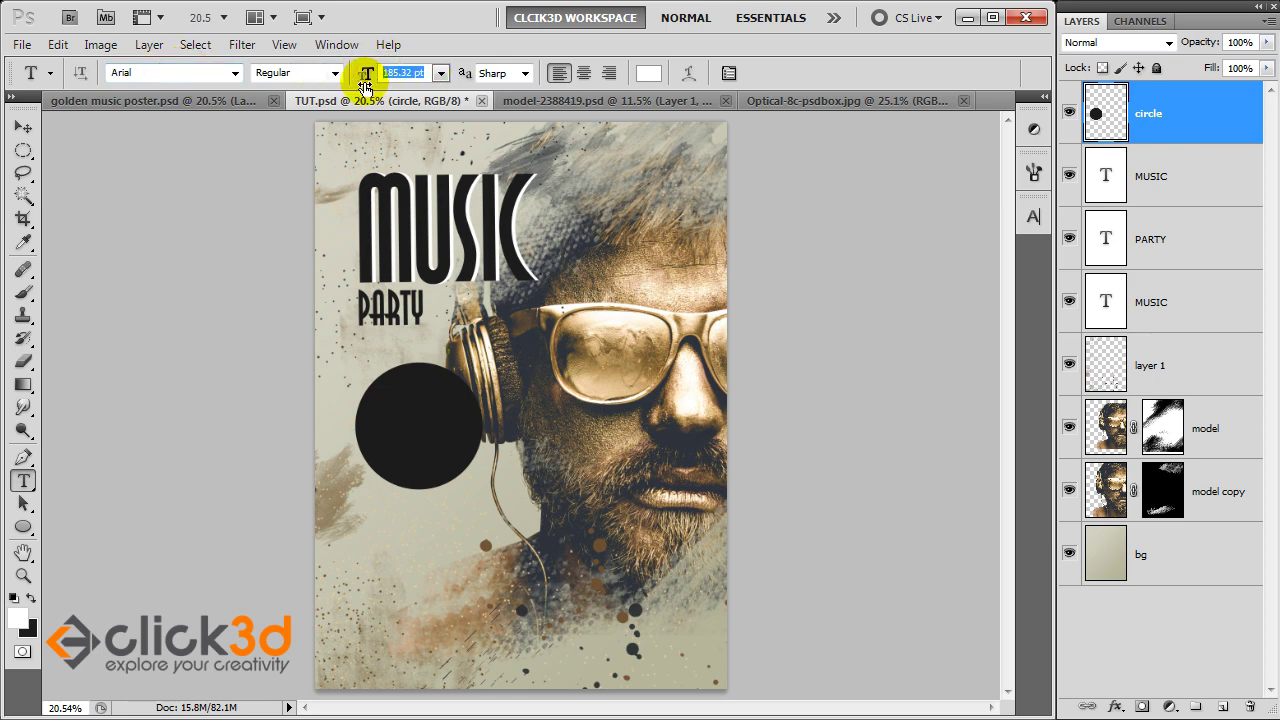
pyautogui.write('25')
pyautogui.press('Return')
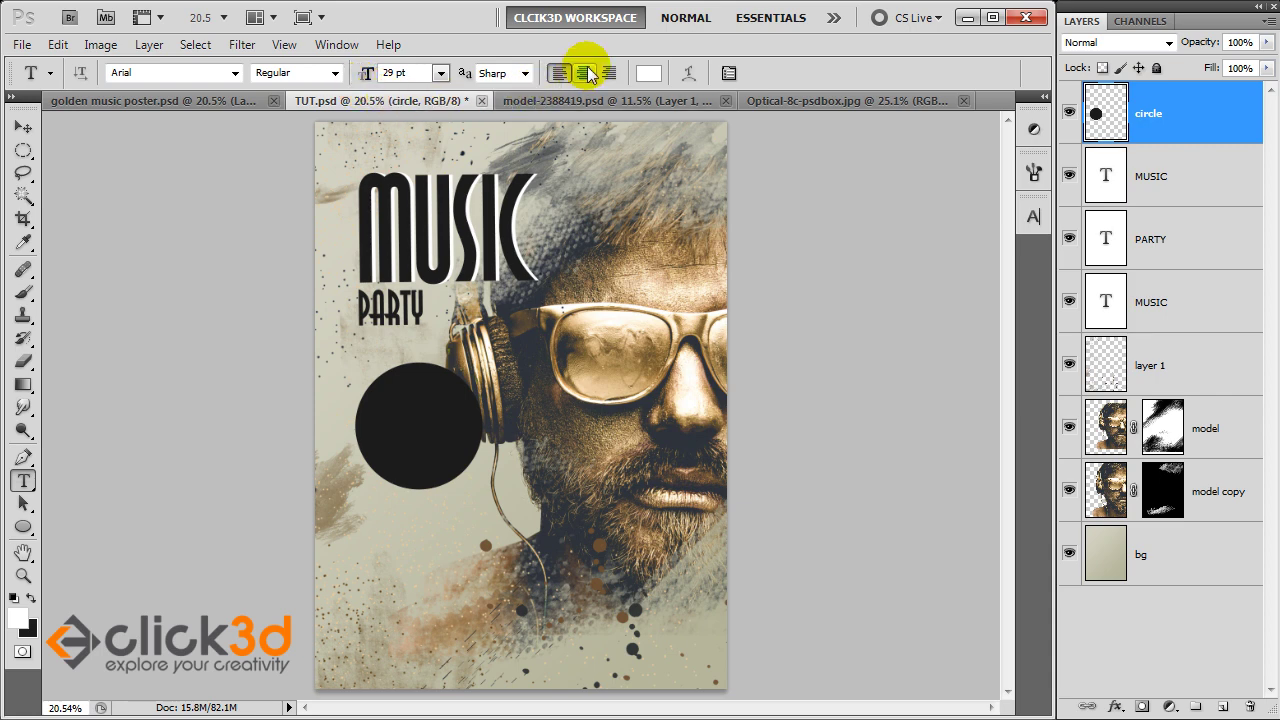
pyautogui.click(587, 73)
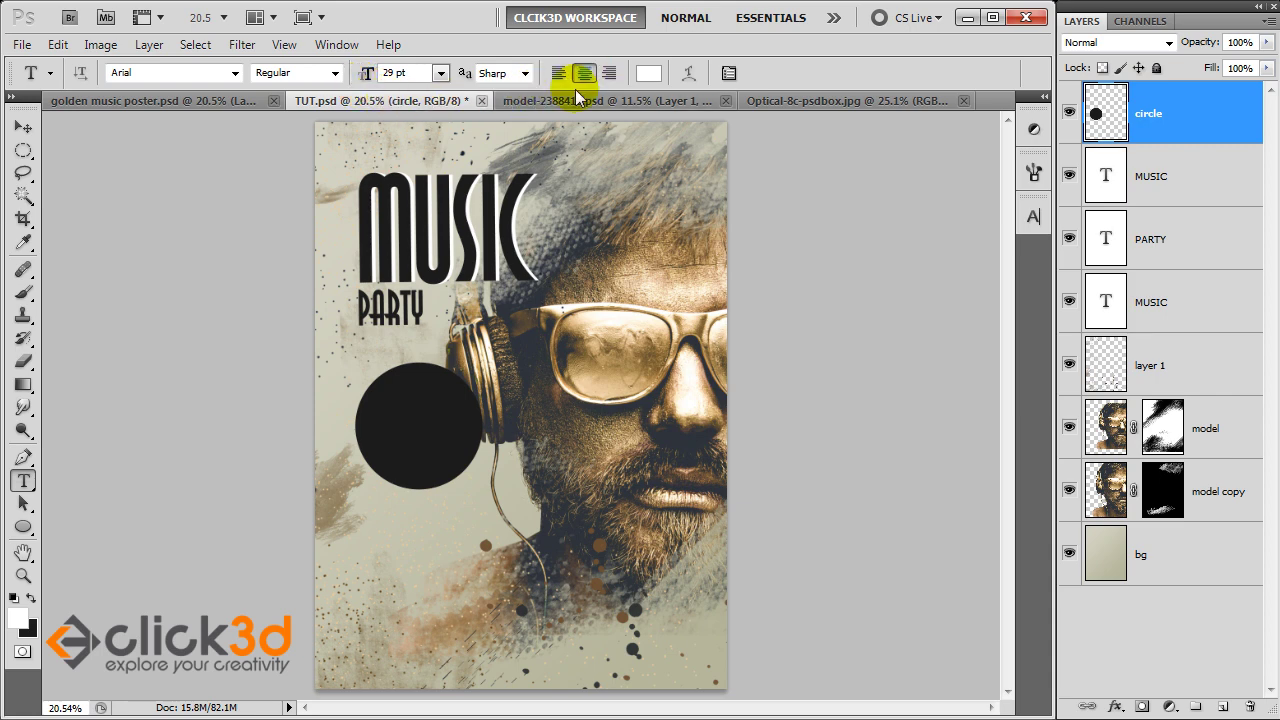
pyautogui.click(388, 405)
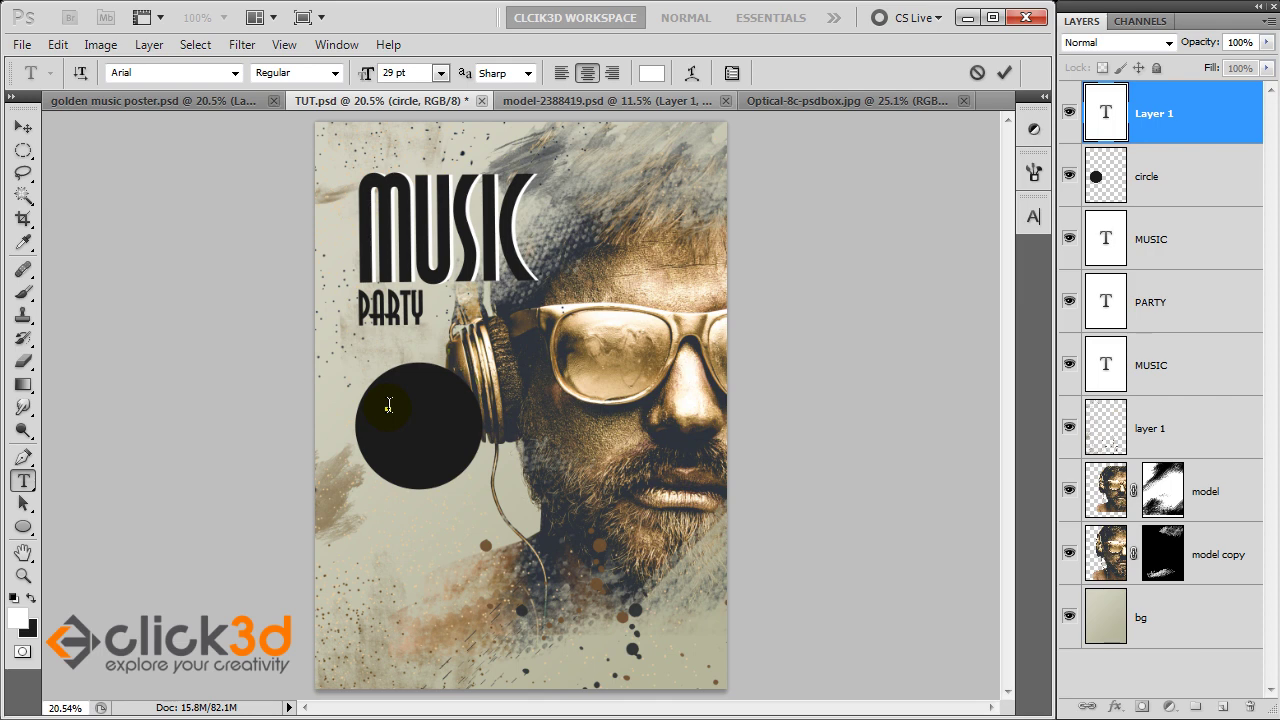
pyautogui.write('SUNDAY')
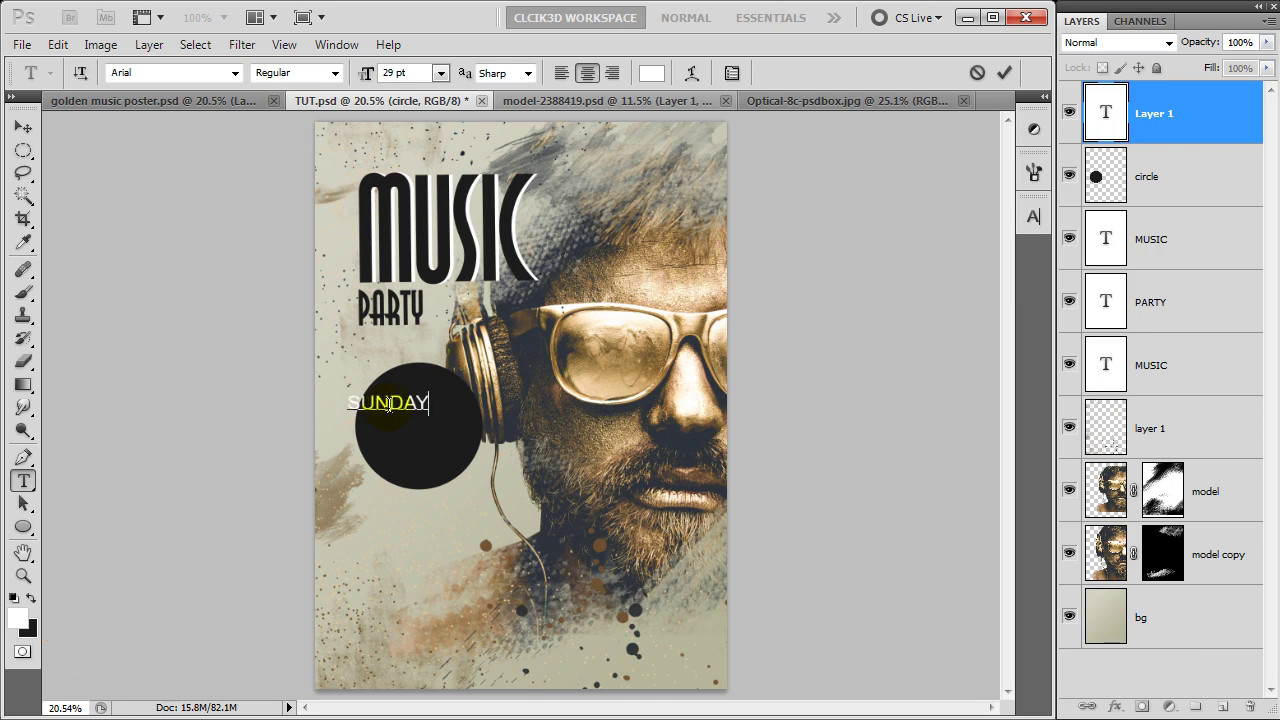
pyautogui.click(1004, 73)
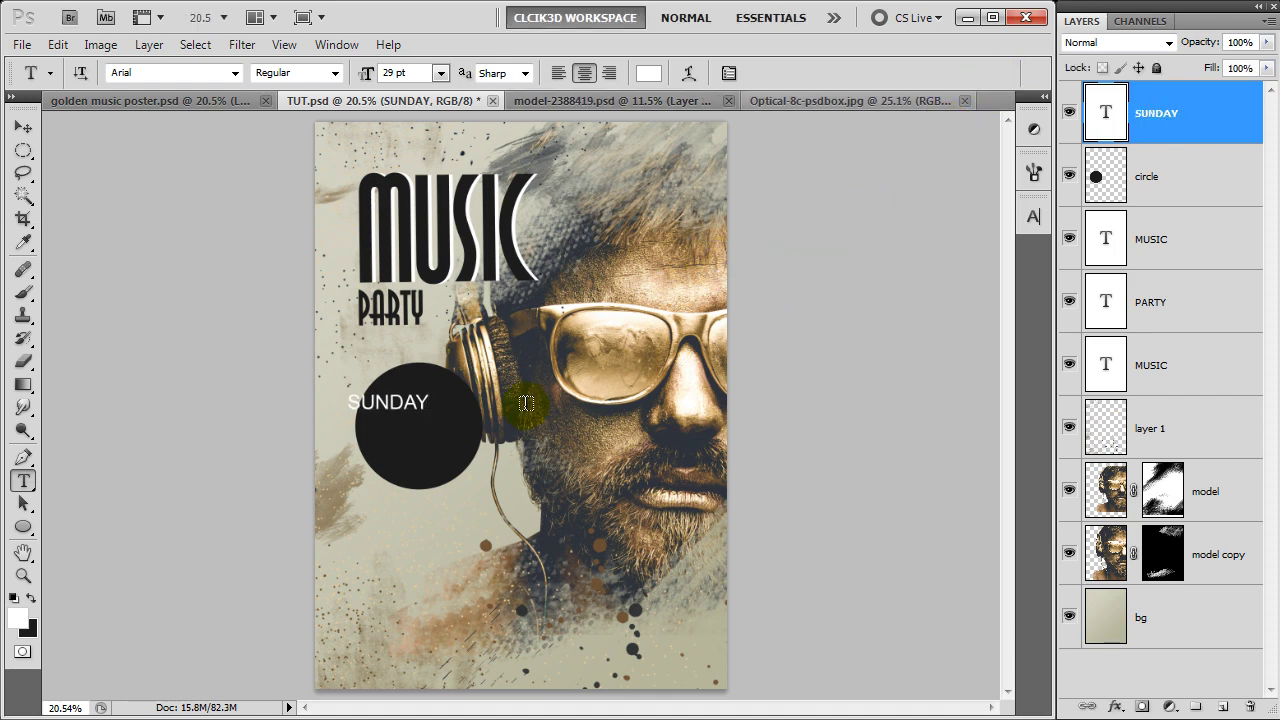
# - Nudge SUNDAY with the Move tool until it sits centred near the circle's top
pyautogui.press('v')
pyautogui.hotkey('shift', 'Right')
pyautogui.hotkey('shift', 'Right')
pyautogui.hotkey('shift', 'Right')
pyautogui.hotkey('shift', 'Right')
pyautogui.hotkey('shift', 'Right')
pyautogui.hotkey('shift', 'Right')
pyautogui.hotkey('shift', 'Right')
pyautogui.hotkey('shift', 'Right')
pyautogui.hotkey('shift', 'Right')
pyautogui.hotkey('shift', 'Right')
pyautogui.hotkey('shift', 'Right')
pyautogui.hotkey('shift', 'Right')
pyautogui.hotkey('shift', 'Right')
pyautogui.hotkey('shift', 'Left')
pyautogui.hotkey('shift', 'Up')
pyautogui.hotkey('shift', 'Right')
pyautogui.hotkey('shift', 'Up')
pyautogui.hotkey('shift', 'Right')
pyautogui.hotkey('shift', 'Left')
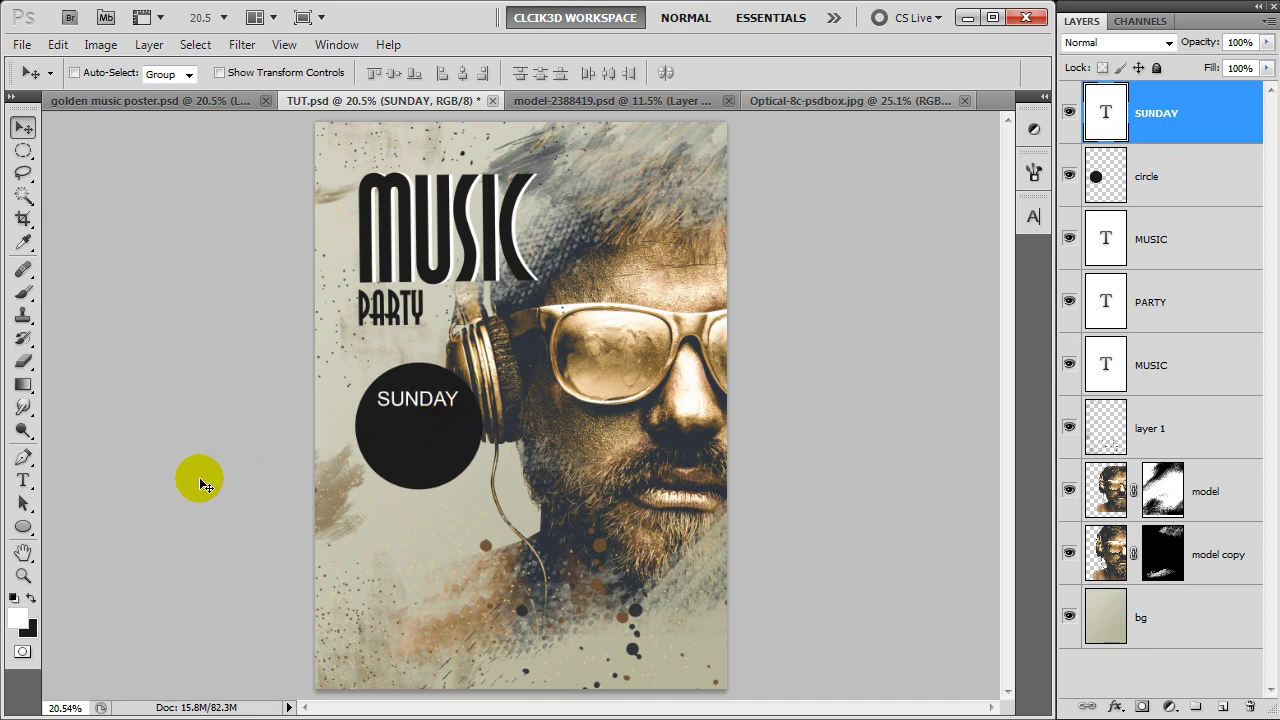
pyautogui.click(24, 481)
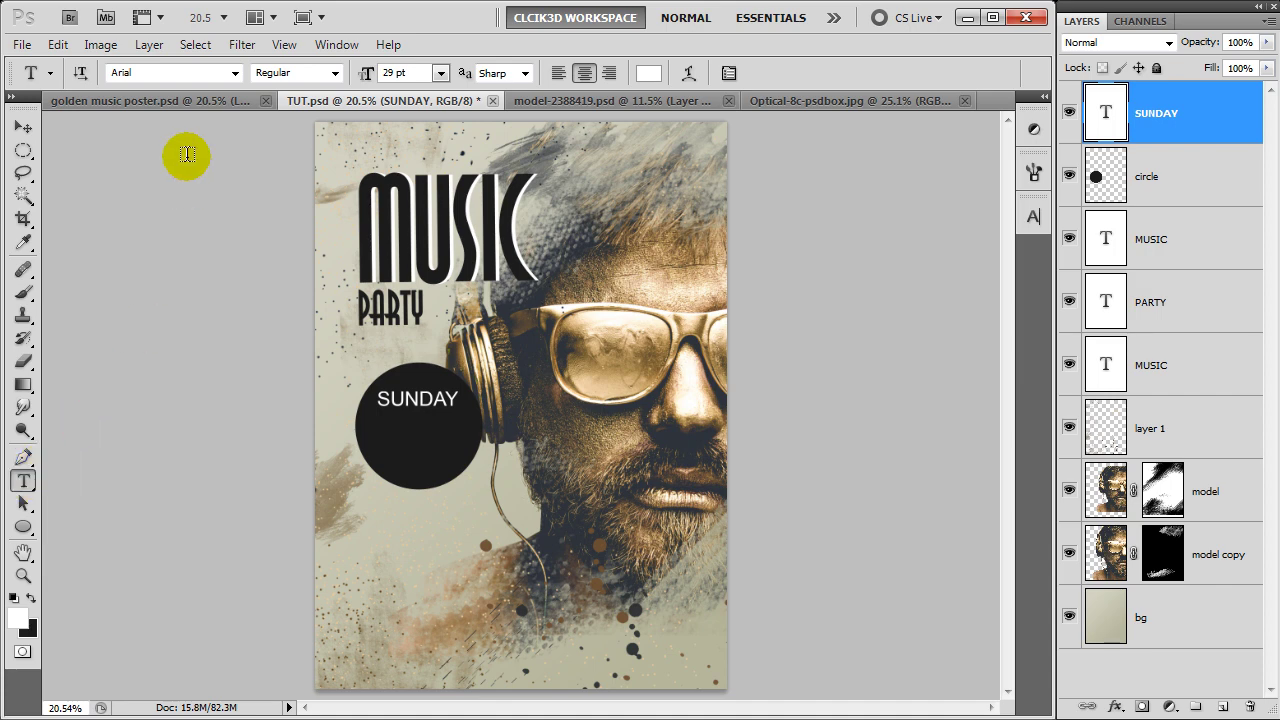
# - Add a large white 26 text line on the circle below SUNDAY
pyautogui.click(384, 439)
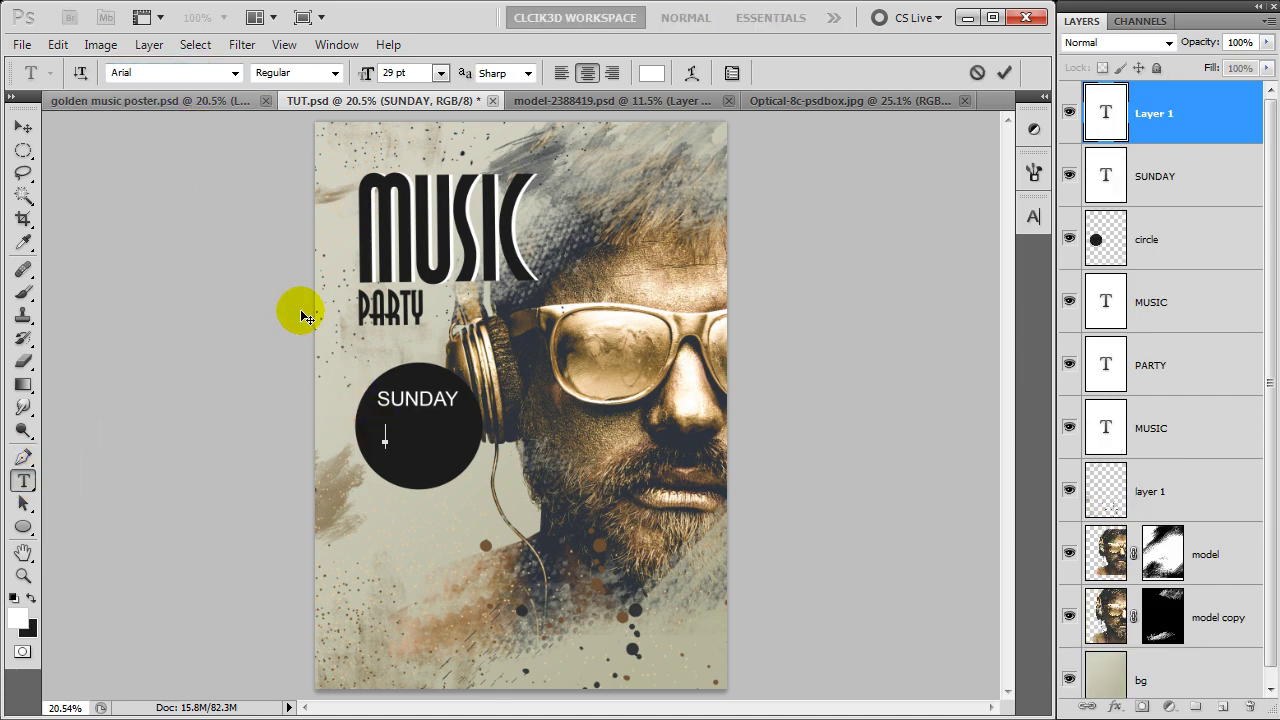
pyautogui.click(185, 72)
pyautogui.write('Be')
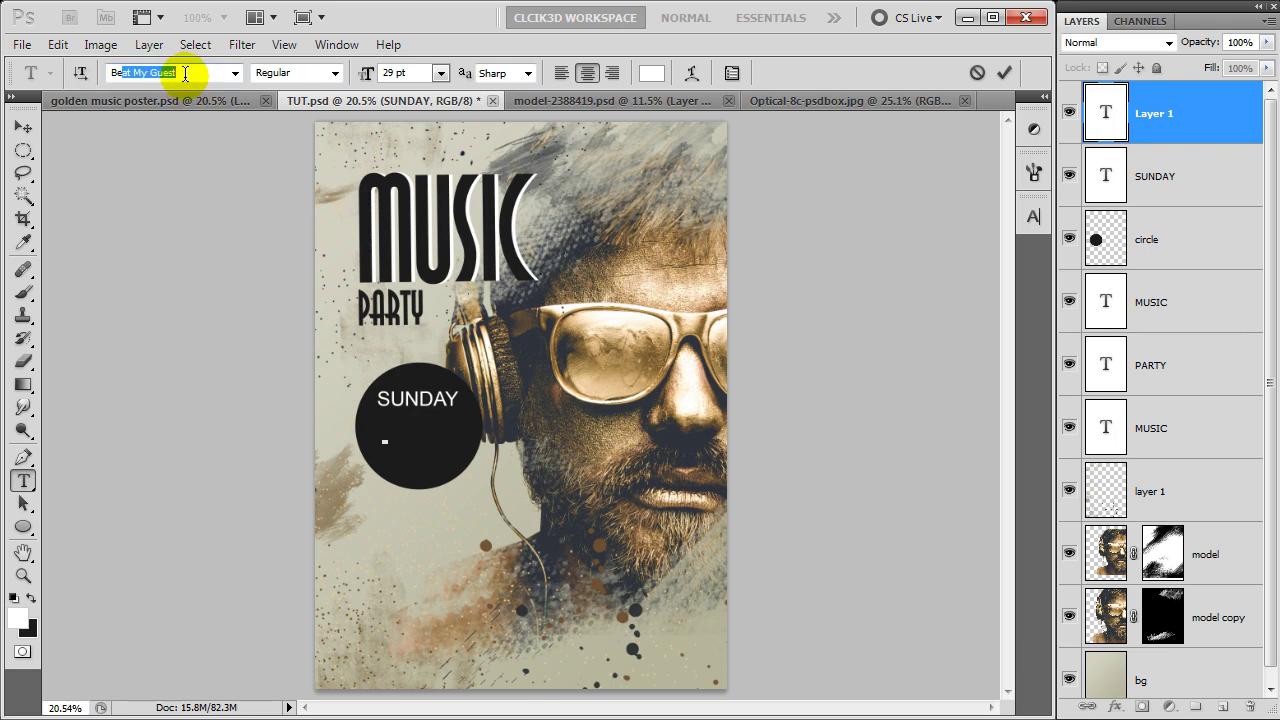
pyautogui.write('bas')
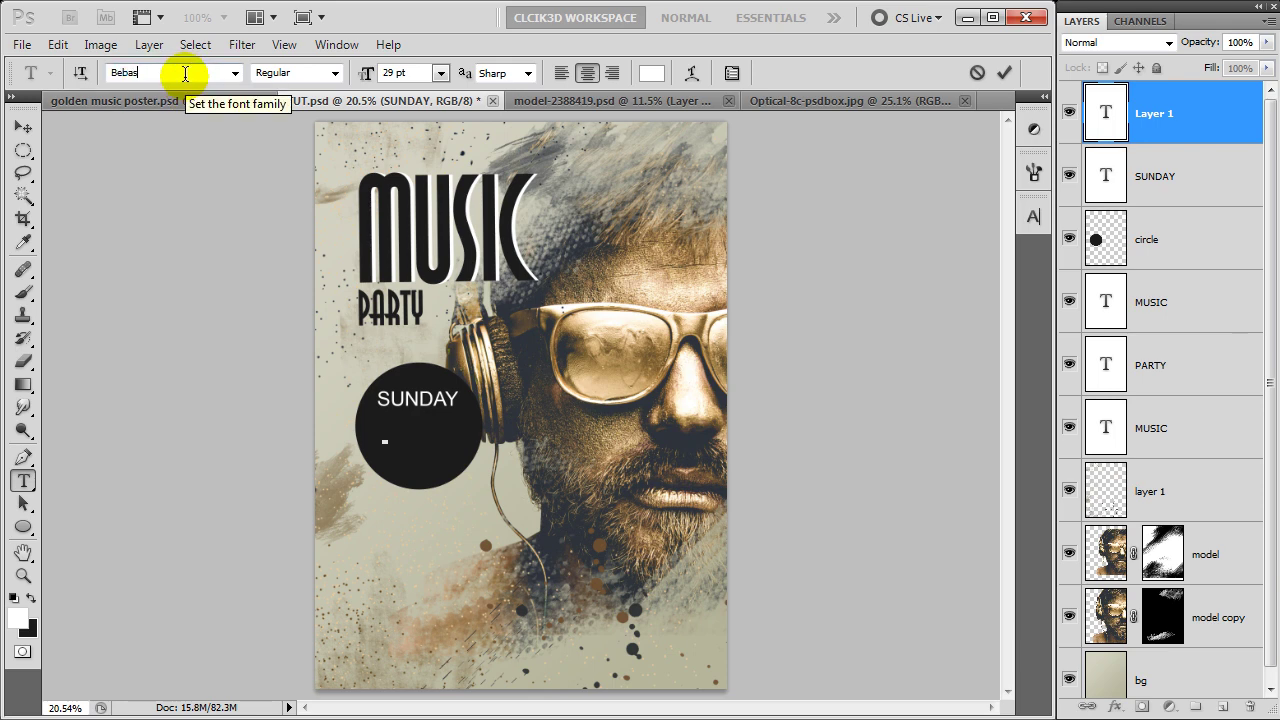
pyautogui.click(400, 72)
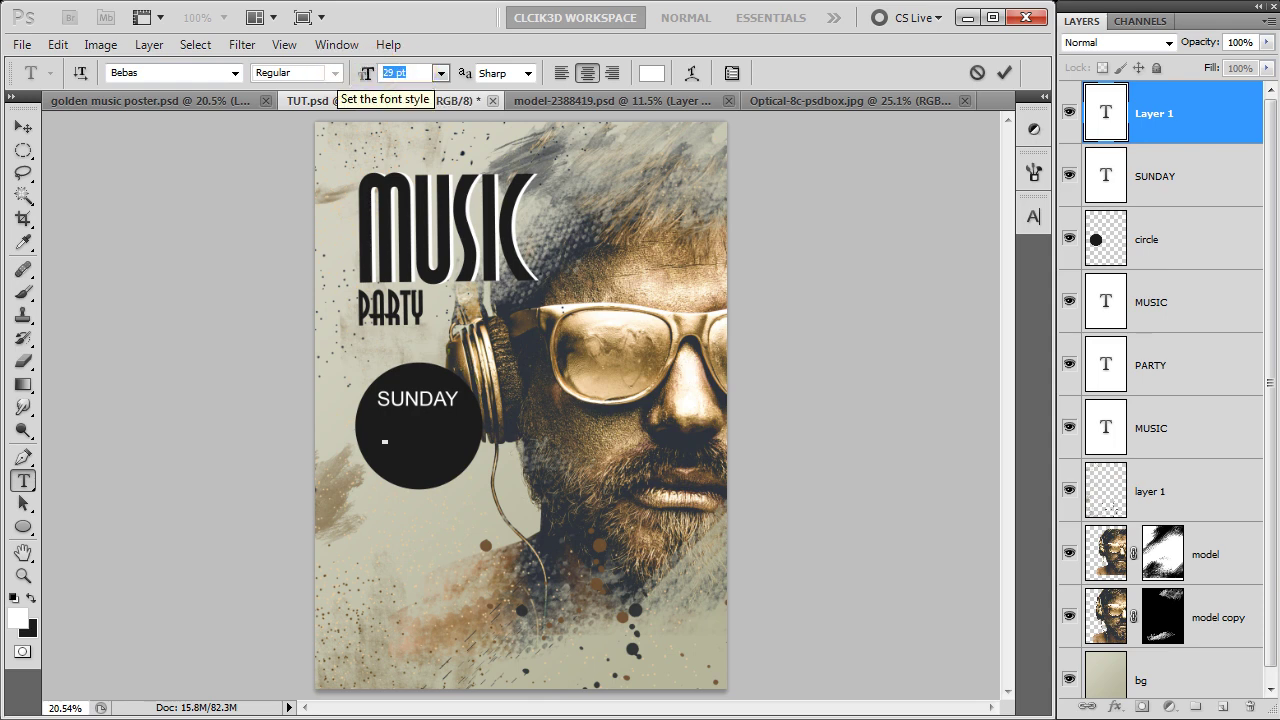
pyautogui.write('77')
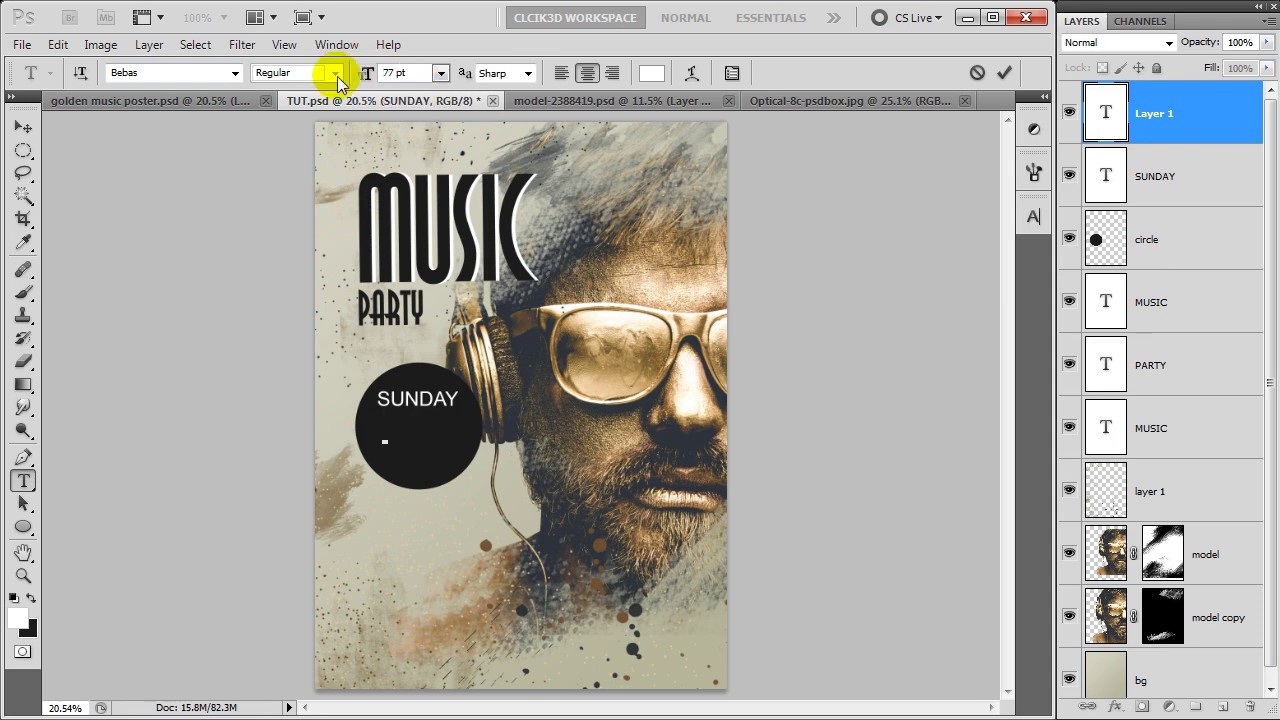
pyautogui.write('2')
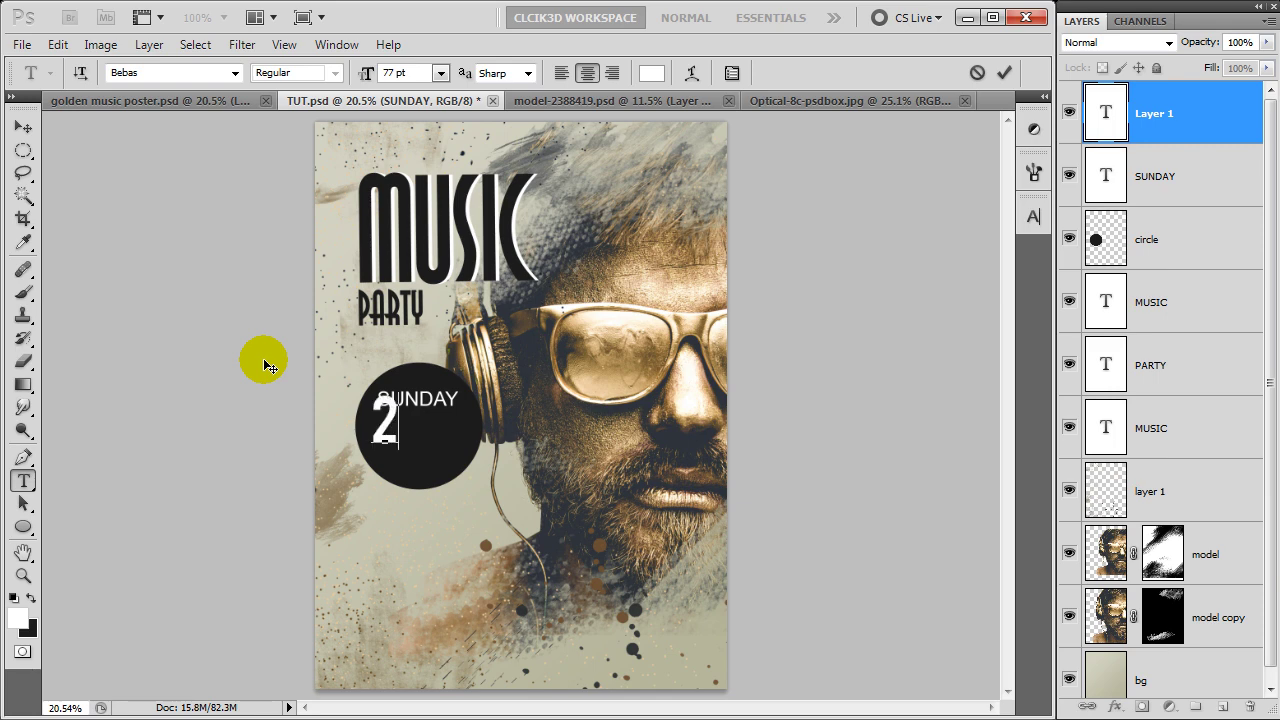
pyautogui.write('6')
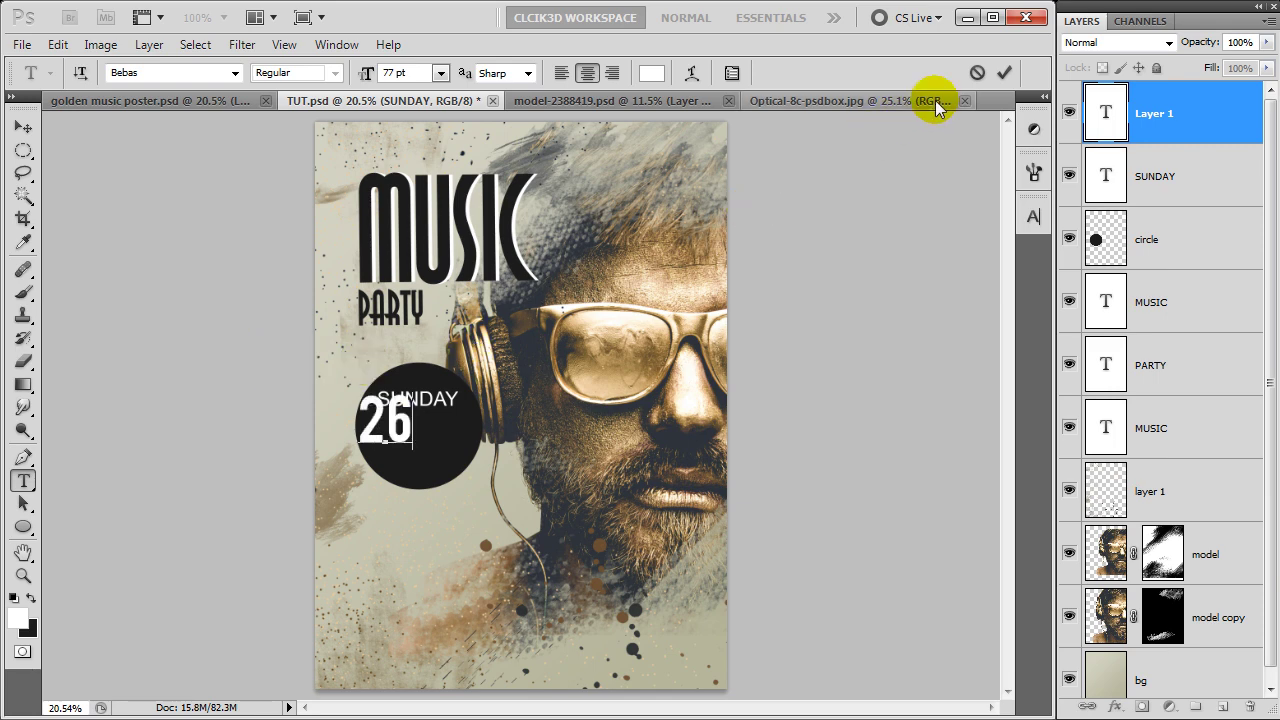
pyautogui.click(1004, 74)
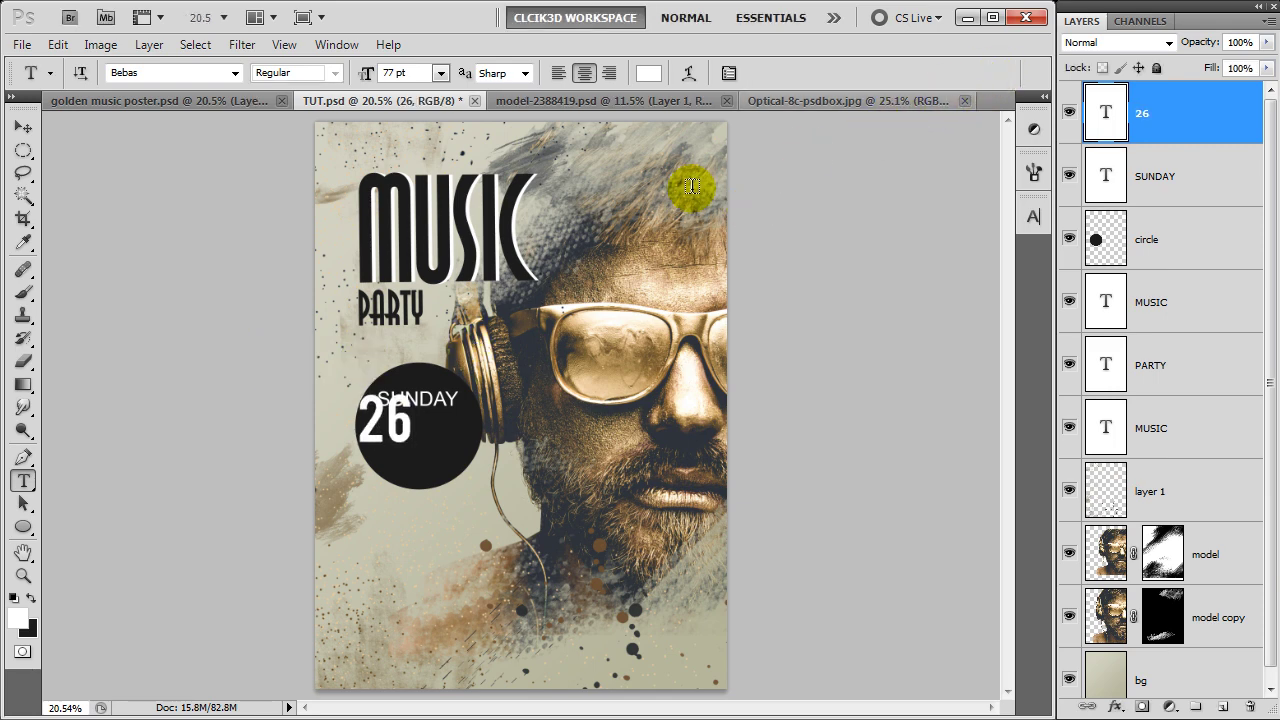
# - Move the 26 so it sits centred beneath SUNDAY inside the circle
pyautogui.click(24, 136)
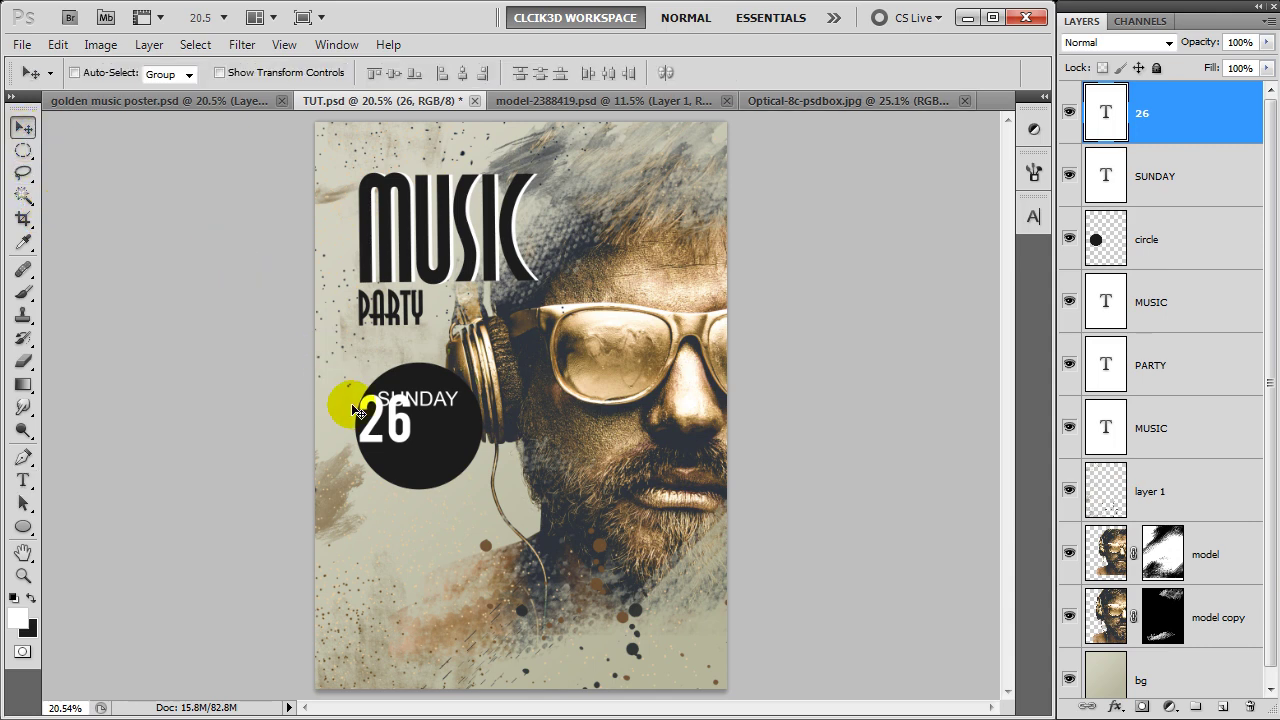
pyautogui.moveTo(377, 433); pyautogui.dragTo(376, 432)
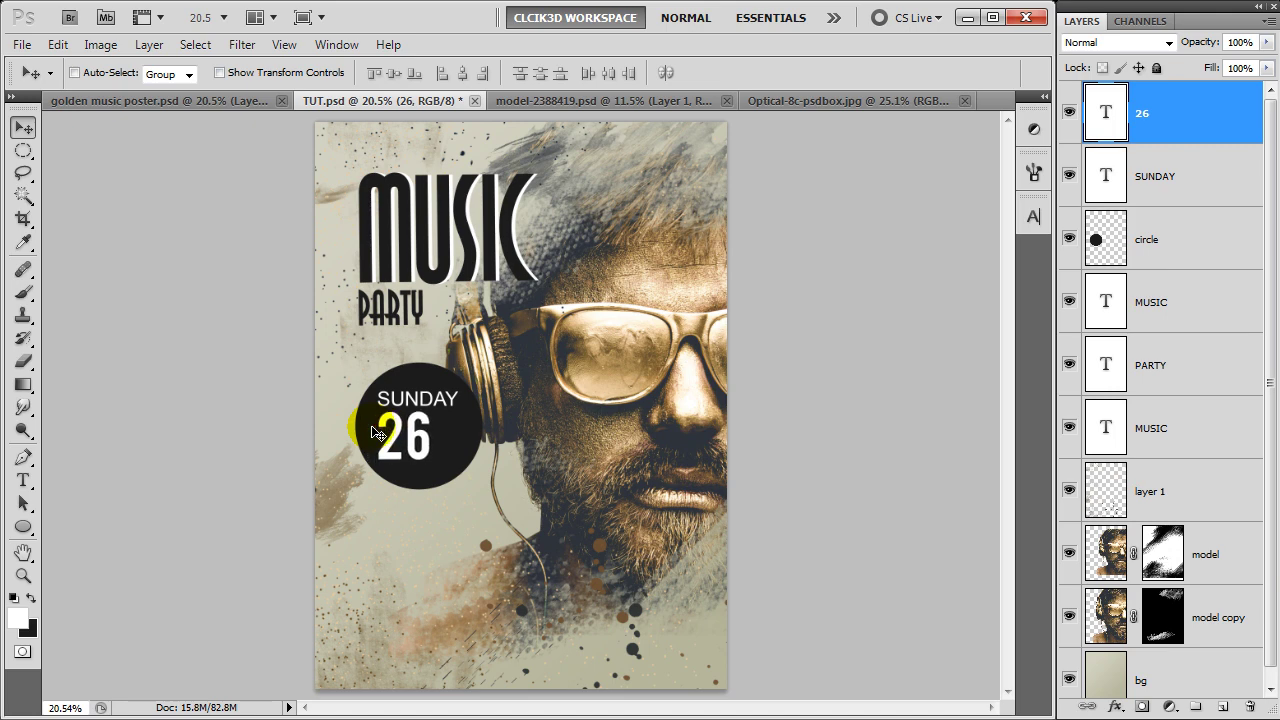
pyautogui.moveTo(373, 432); pyautogui.dragTo(371, 432)
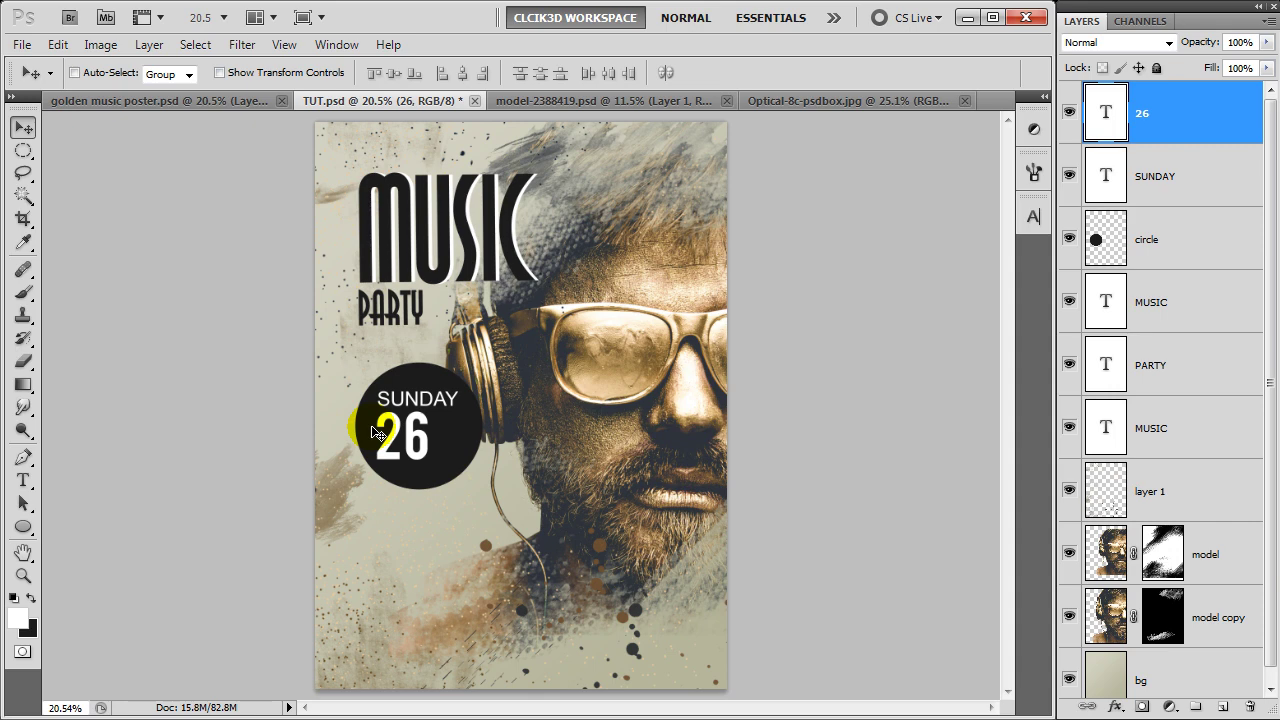
pyautogui.click(1193, 176)
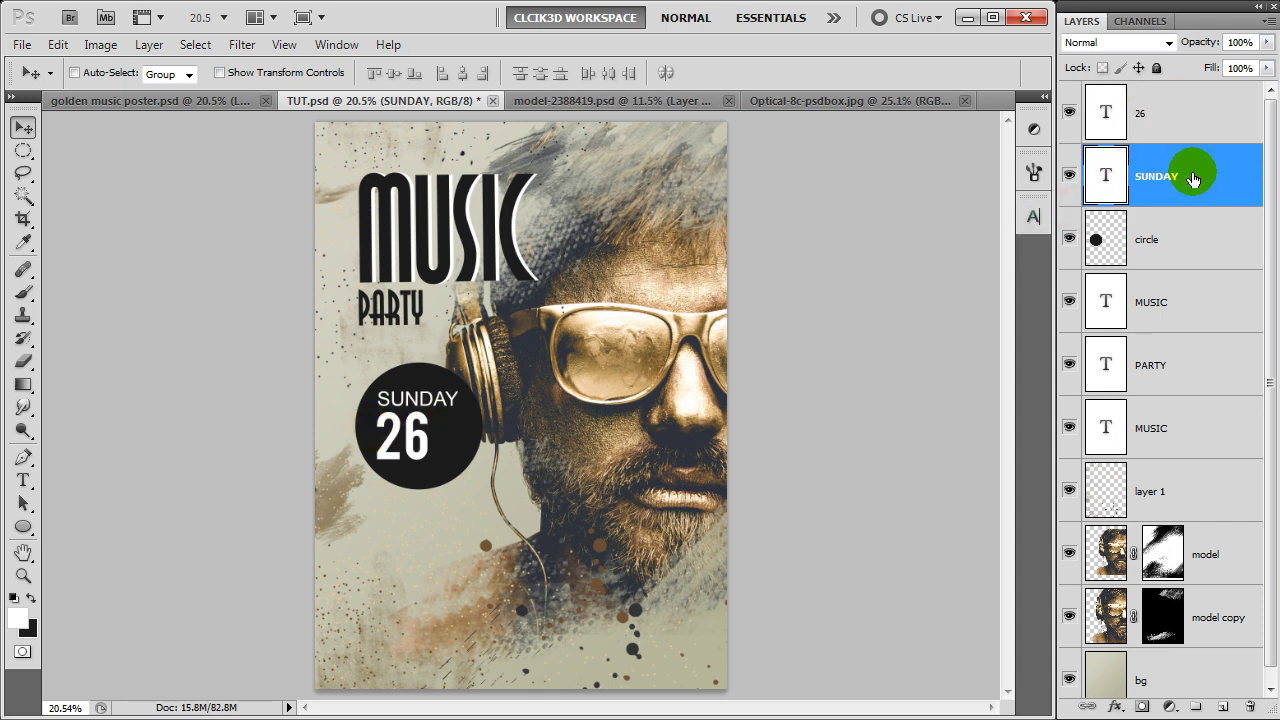
# - Duplicate the SUNDAY layer, place the copy beside the 26, and retype it as TH
pyautogui.hotkey('ctrl', 'j')
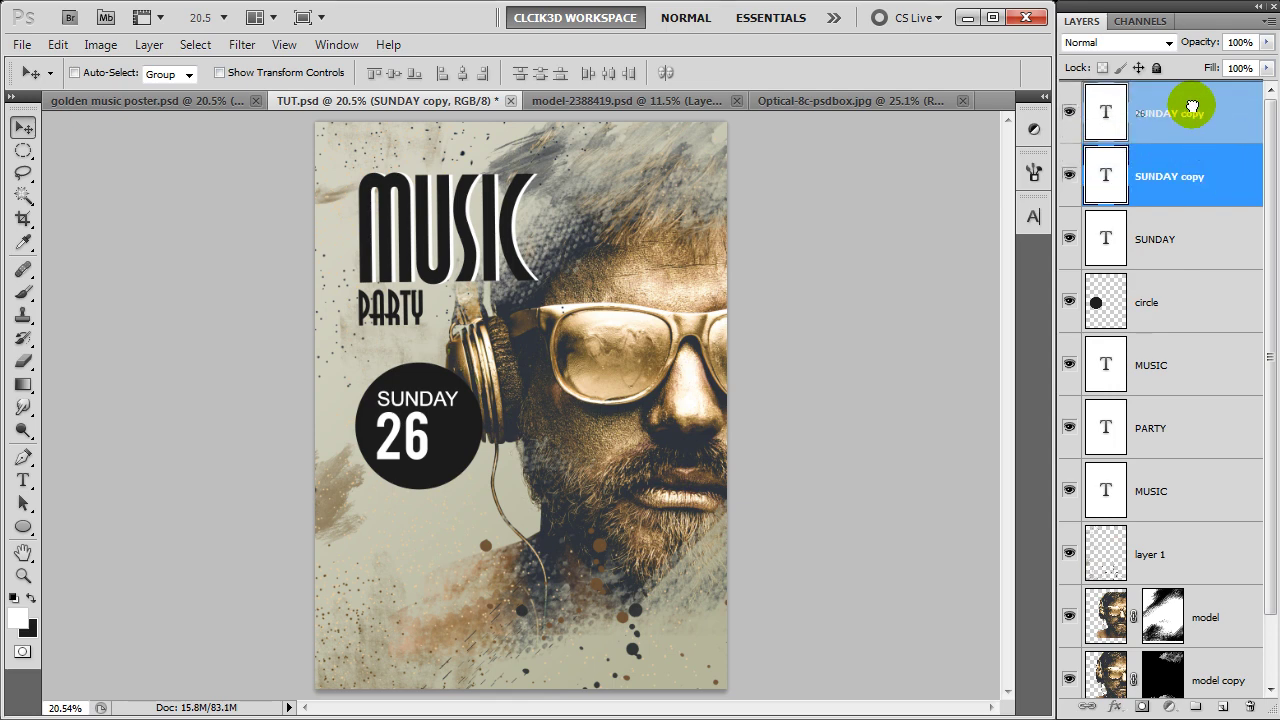
pyautogui.moveTo(1193, 176); pyautogui.dragTo(1194, 108)
pyautogui.moveTo(430, 408); pyautogui.dragTo(484, 430)
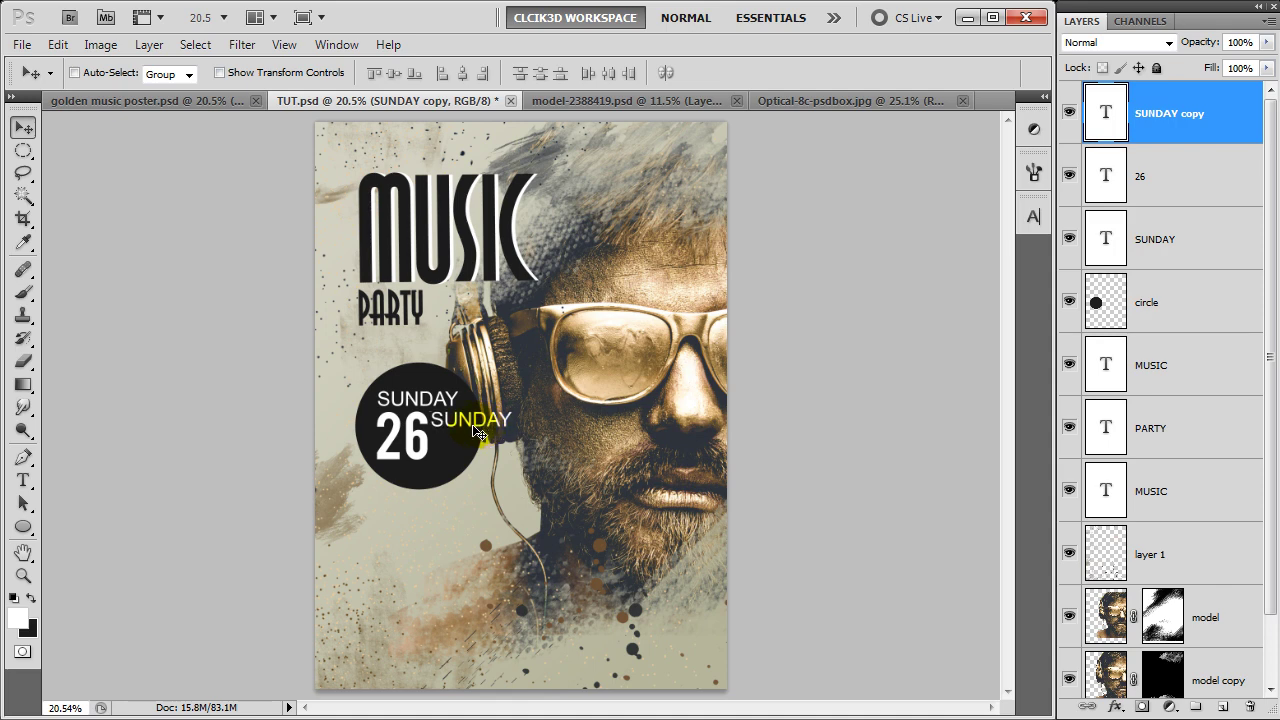
pyautogui.press('t')
pyautogui.doubleClick(474, 425)
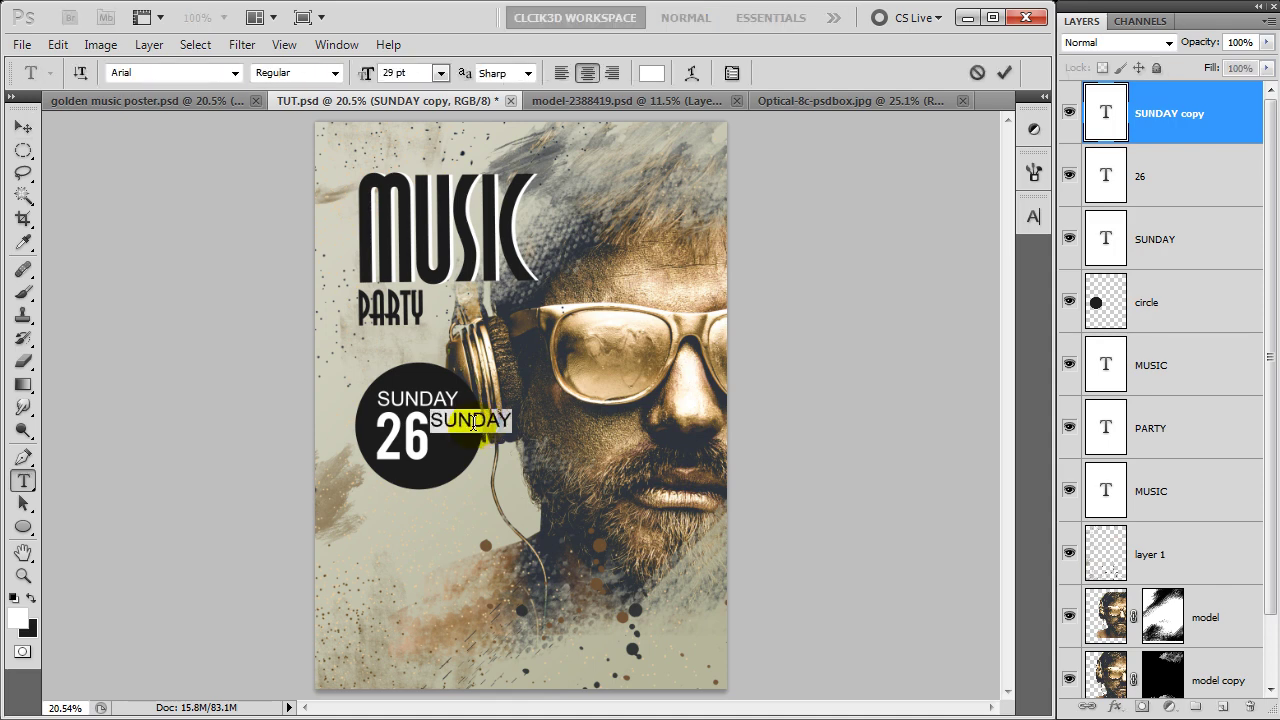
pyautogui.click(474, 424)
pyautogui.write('TH')
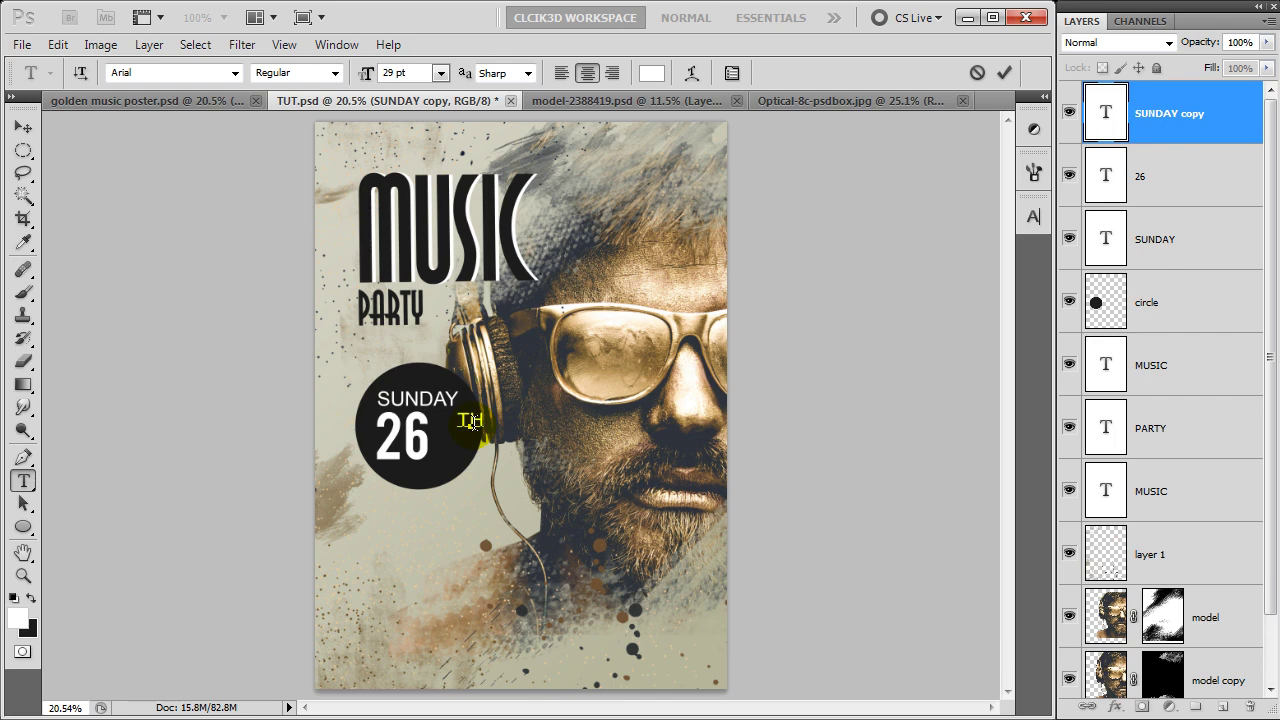
pyautogui.click(999, 73)
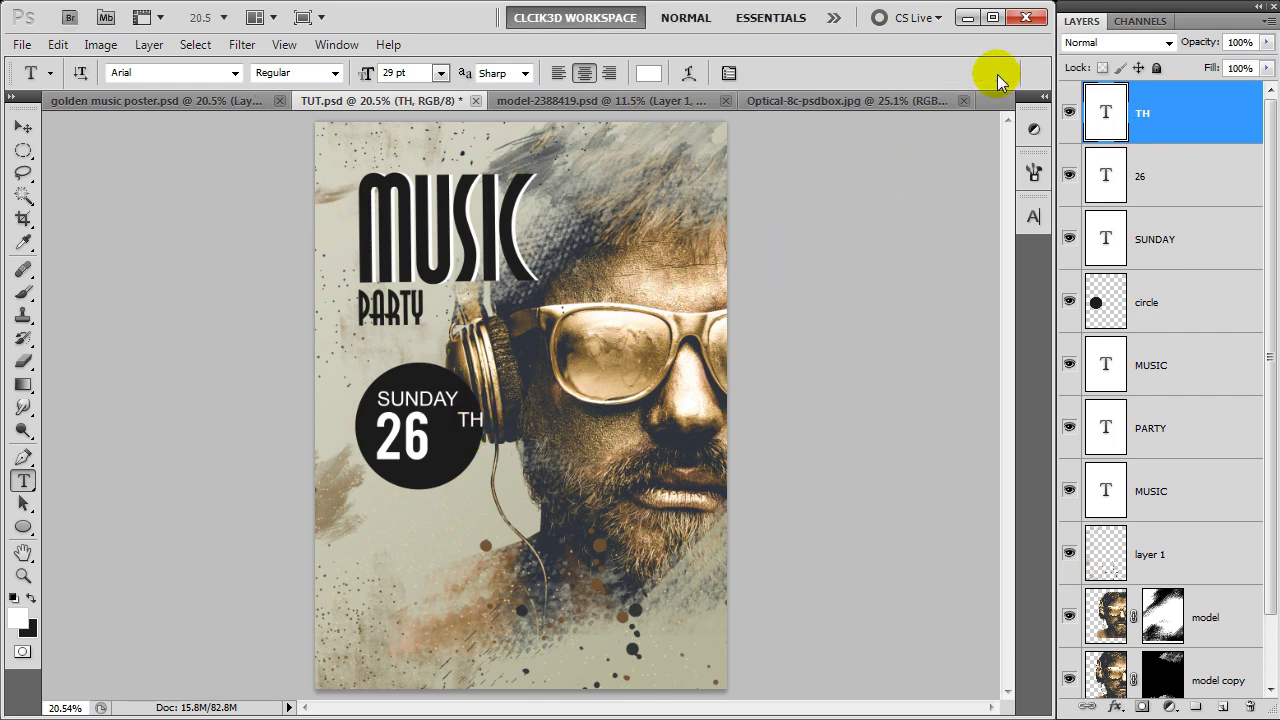
# - Make TH superscript in the Character panel and duplicate the TH layer
pyautogui.click(1034, 216)
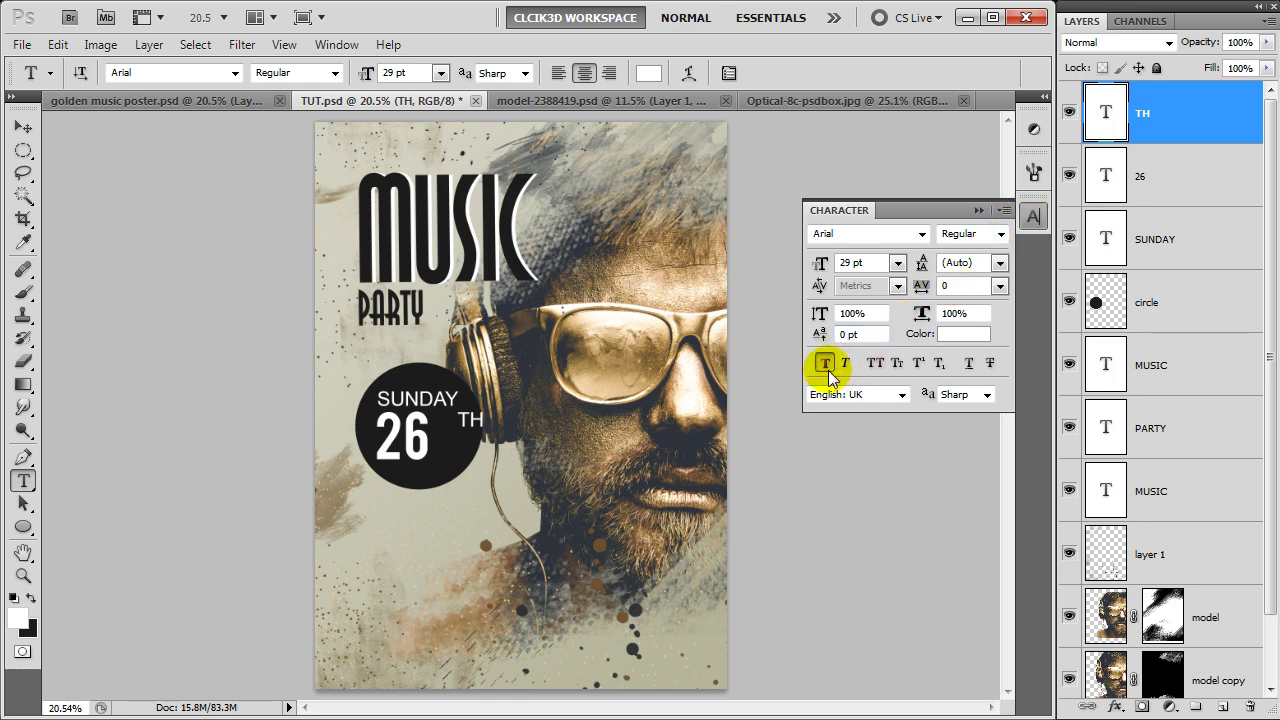
pyautogui.click(979, 210)
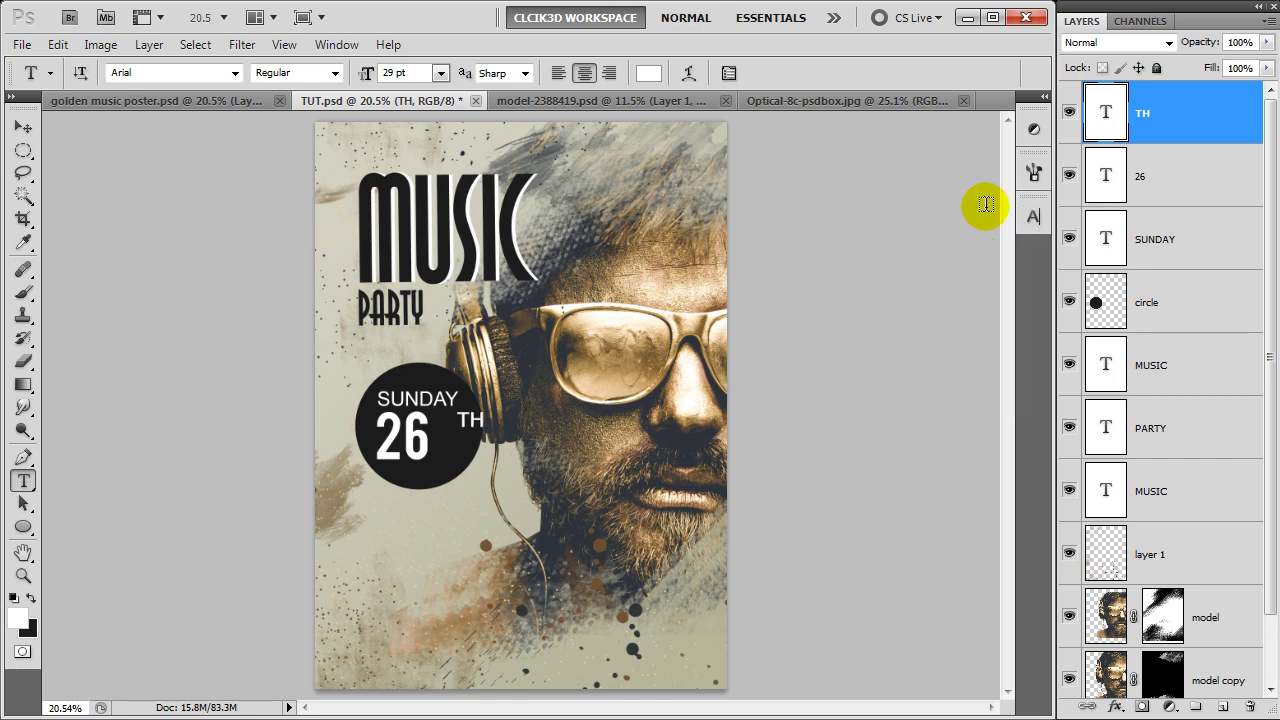
pyautogui.click(23, 127)
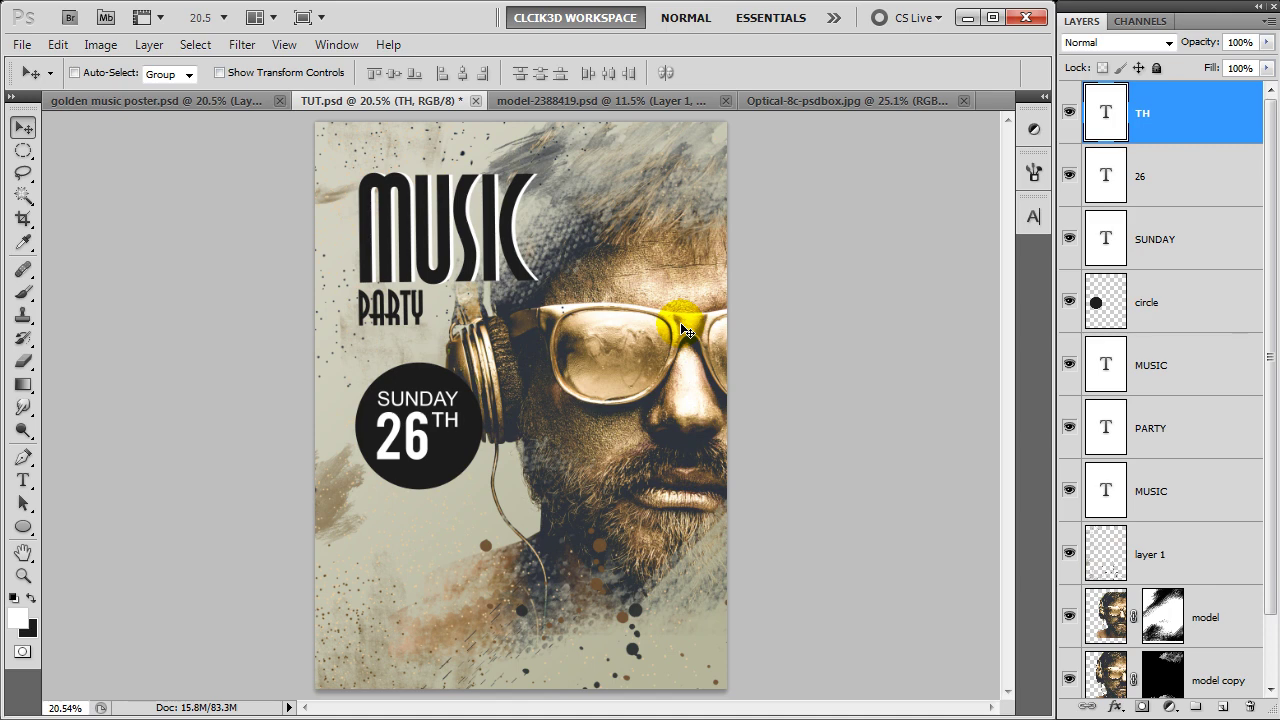
pyautogui.hotkey('ctrl', 'j')
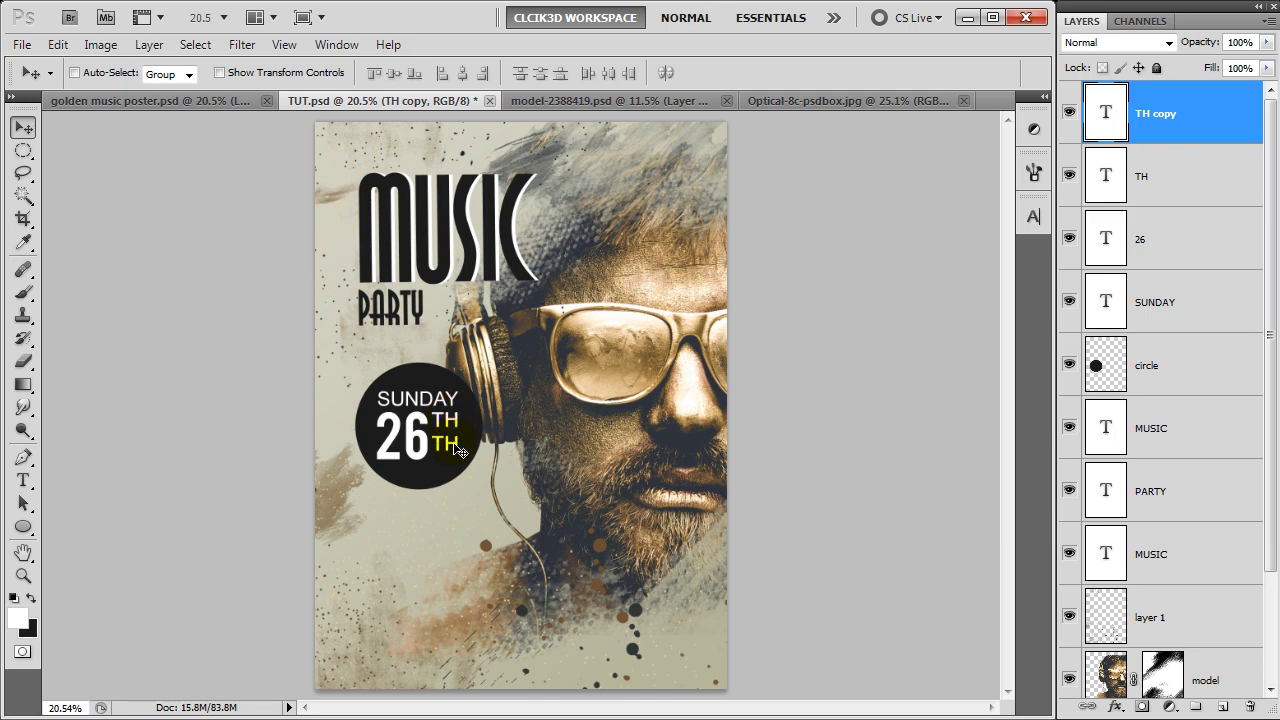
# - Shrink the TH copy to 17 pt and retype it as 09.30
pyautogui.press('t')
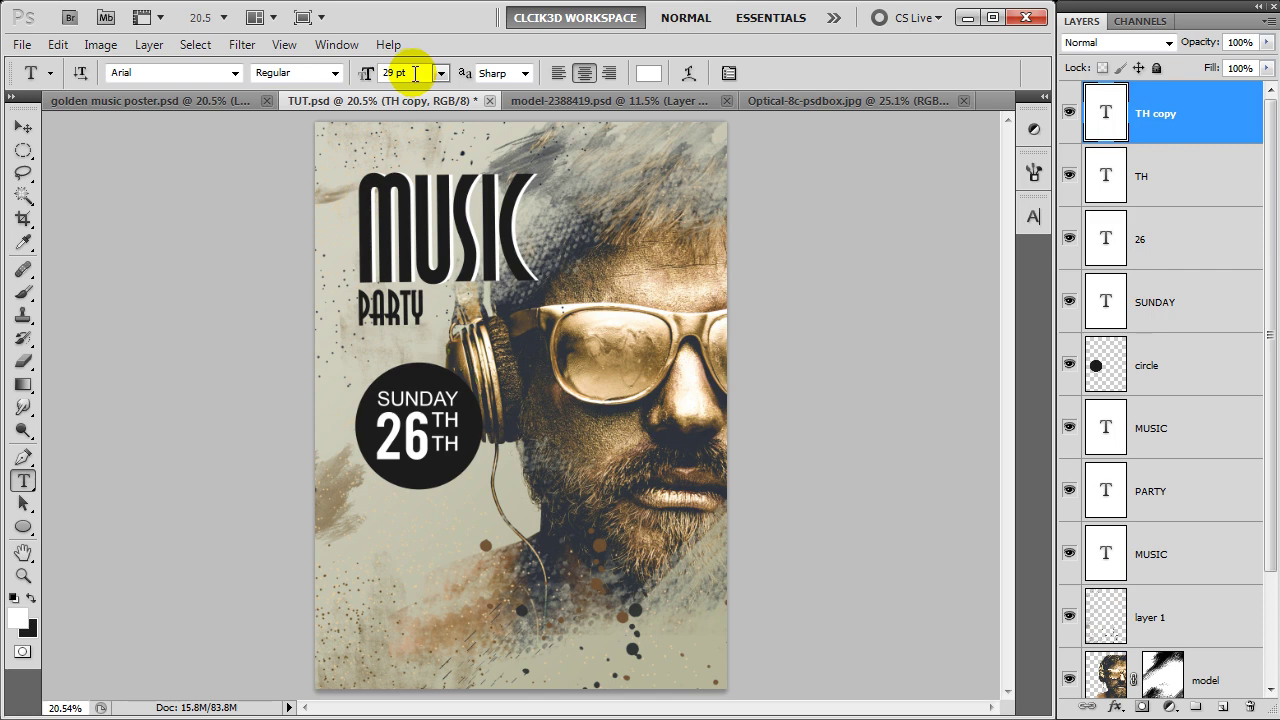
pyautogui.moveTo(414, 73); pyautogui.dragTo(368, 68)
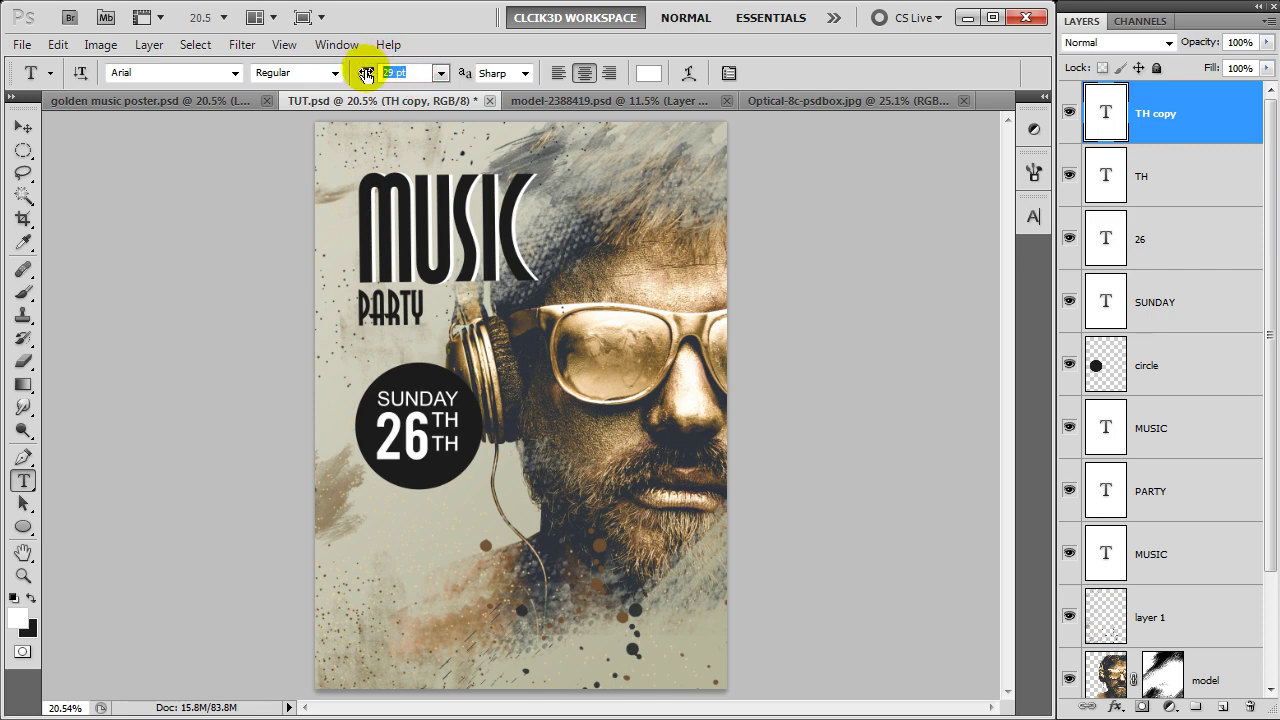
pyautogui.write('17')
pyautogui.press('Return')
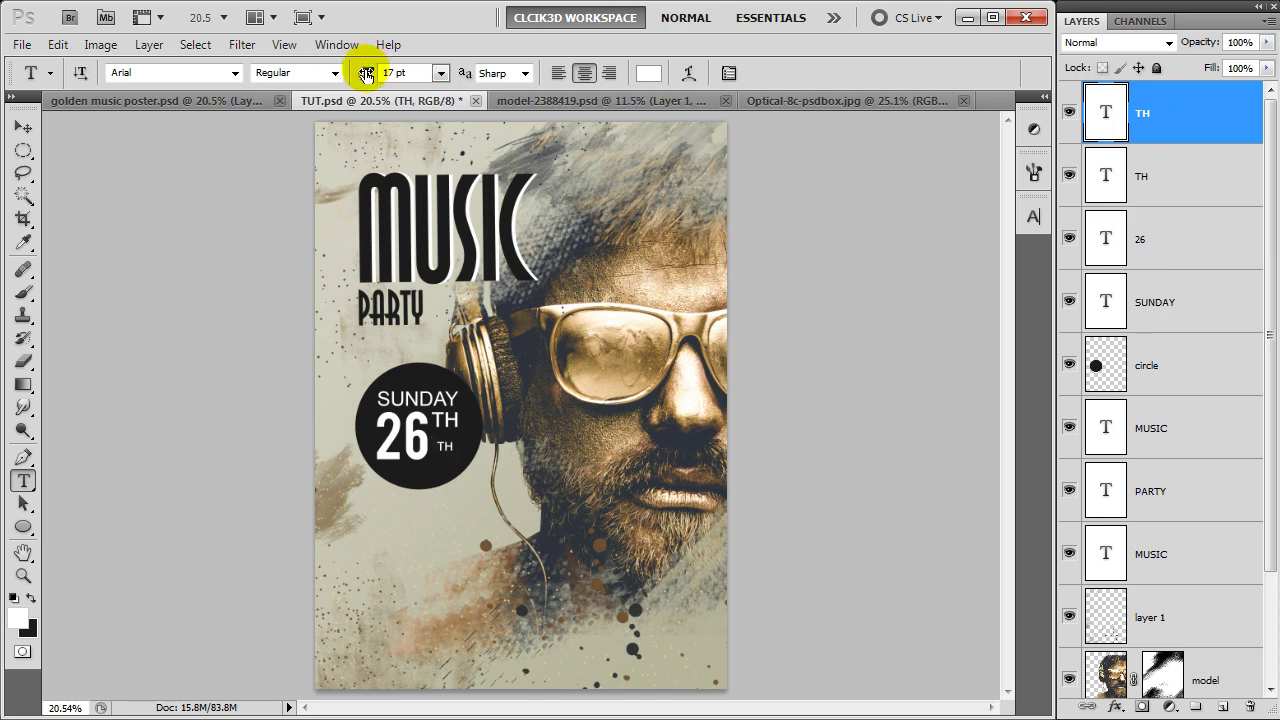
pyautogui.doubleClick(450, 447)
pyautogui.write('09.3')
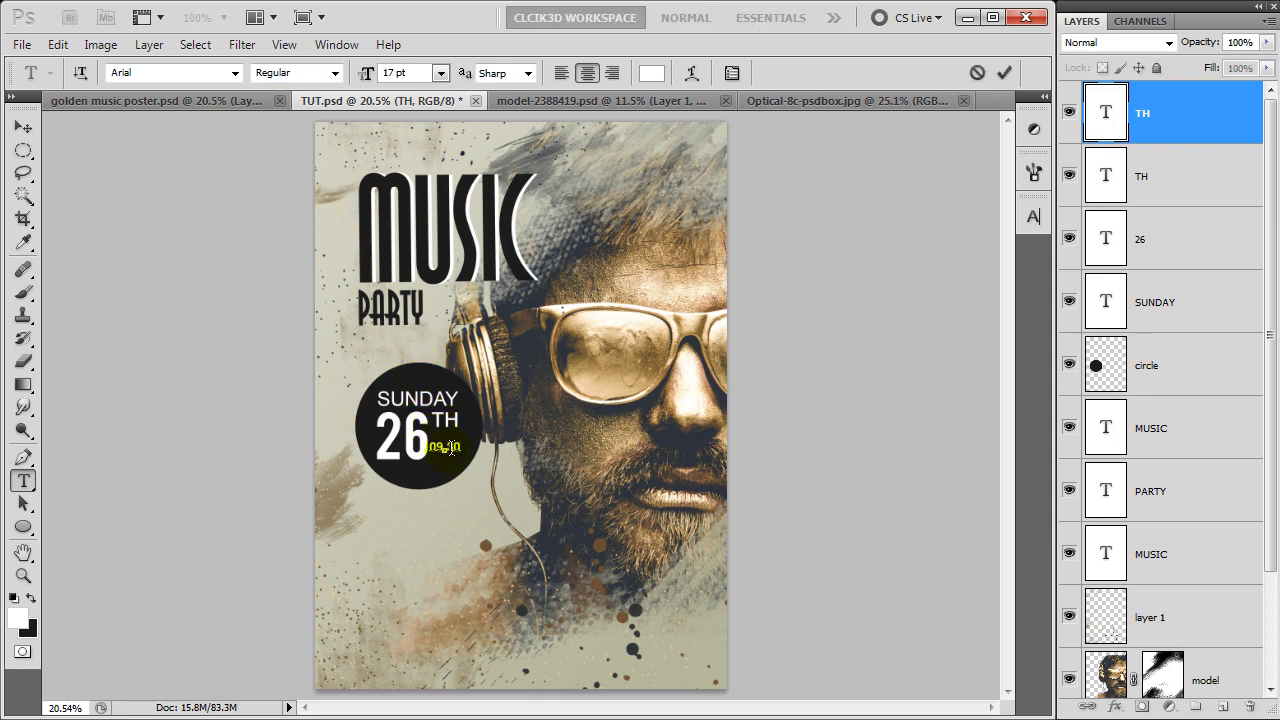
pyautogui.click(1005, 73)
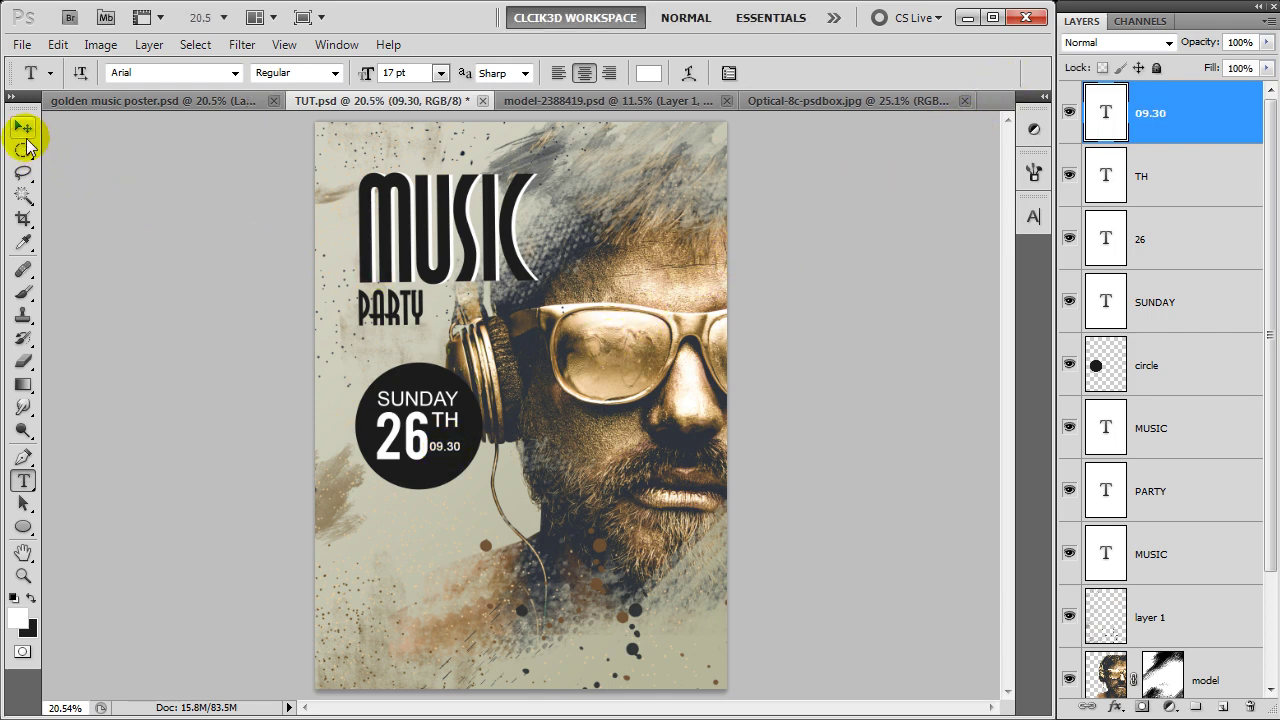
pyautogui.click(23, 127)
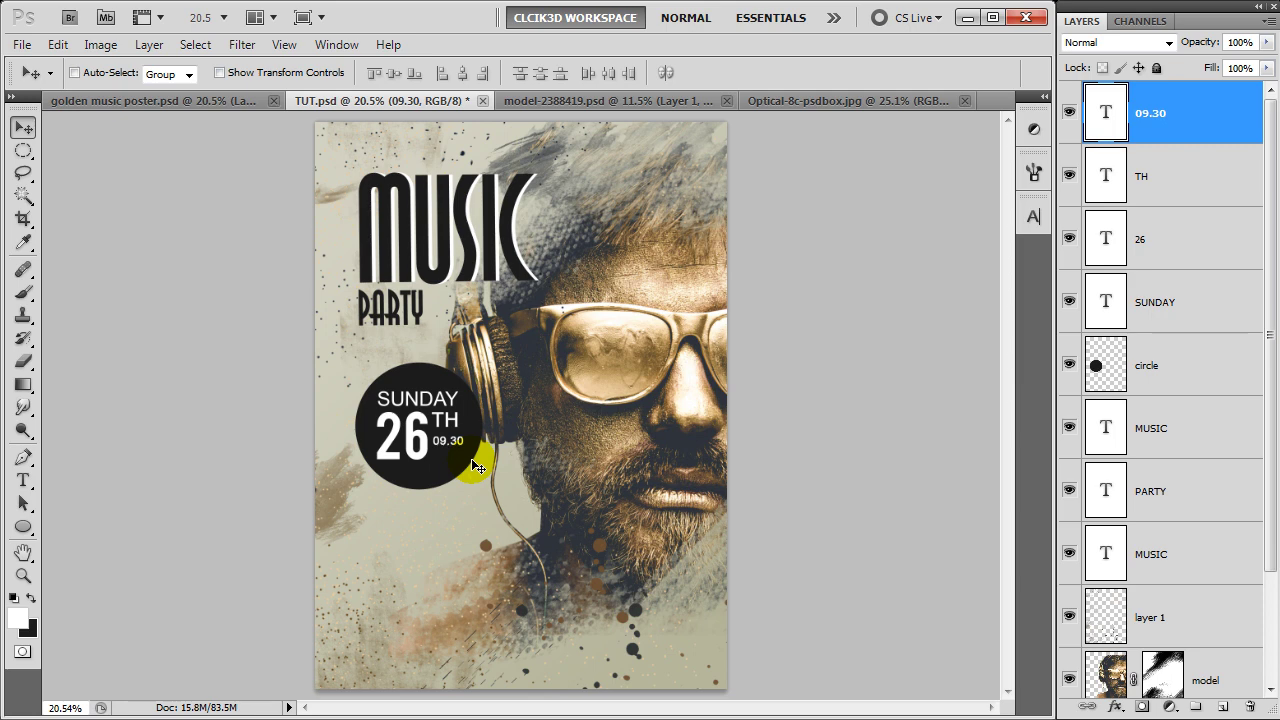
# - Duplicate the 09.30 layer and retype the copy as PM
pyautogui.hotkey('ctrl', 'j')
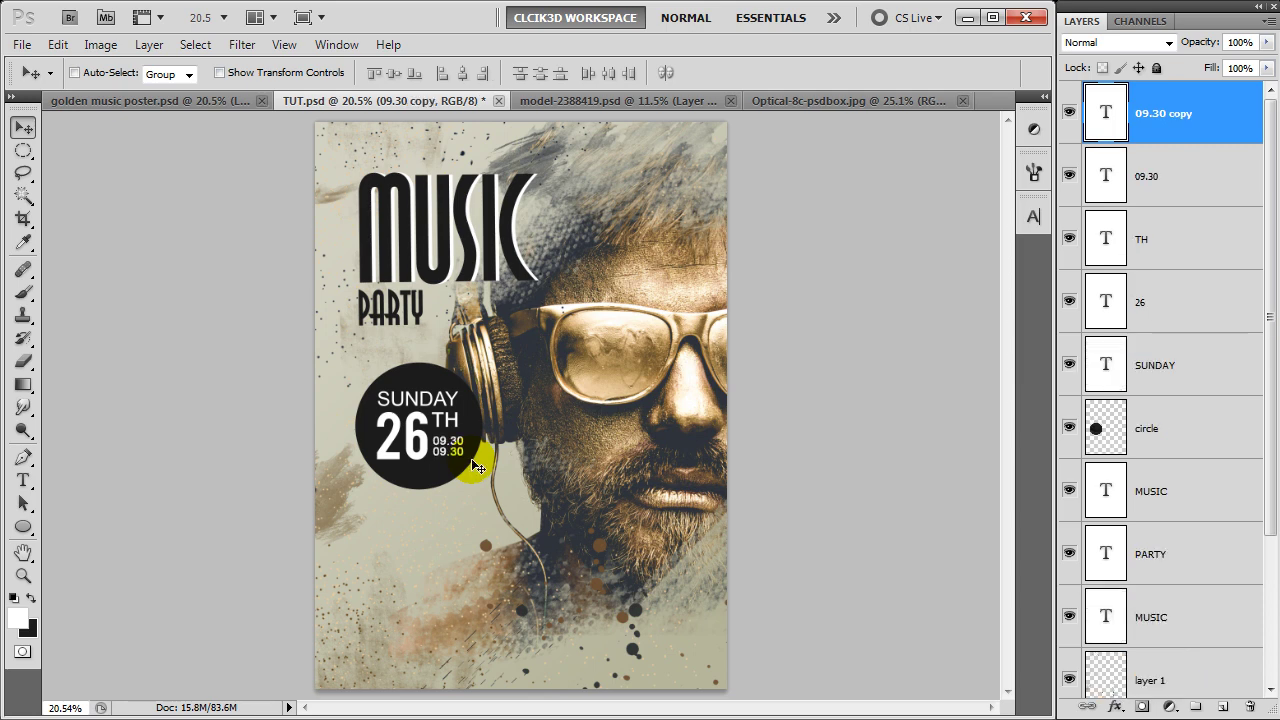
pyautogui.press('t')
pyautogui.doubleClick(459, 452)
pyautogui.write('PM')
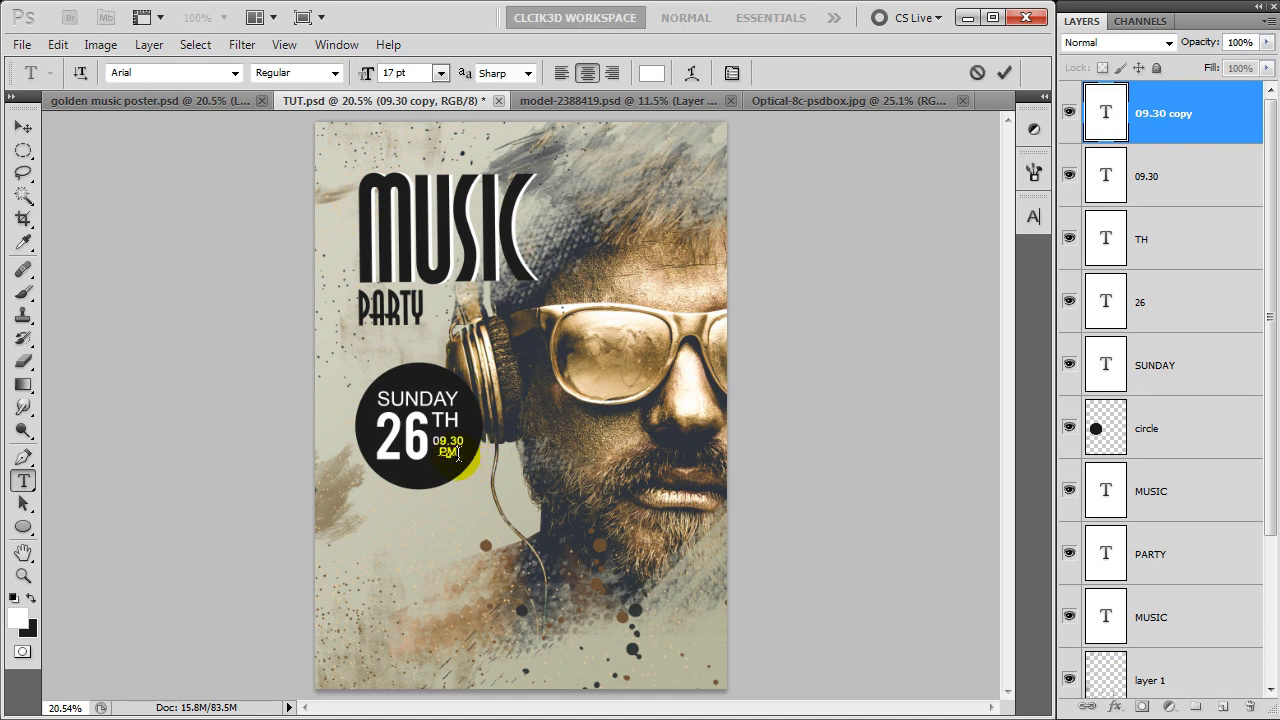
pyautogui.click(1105, 160)
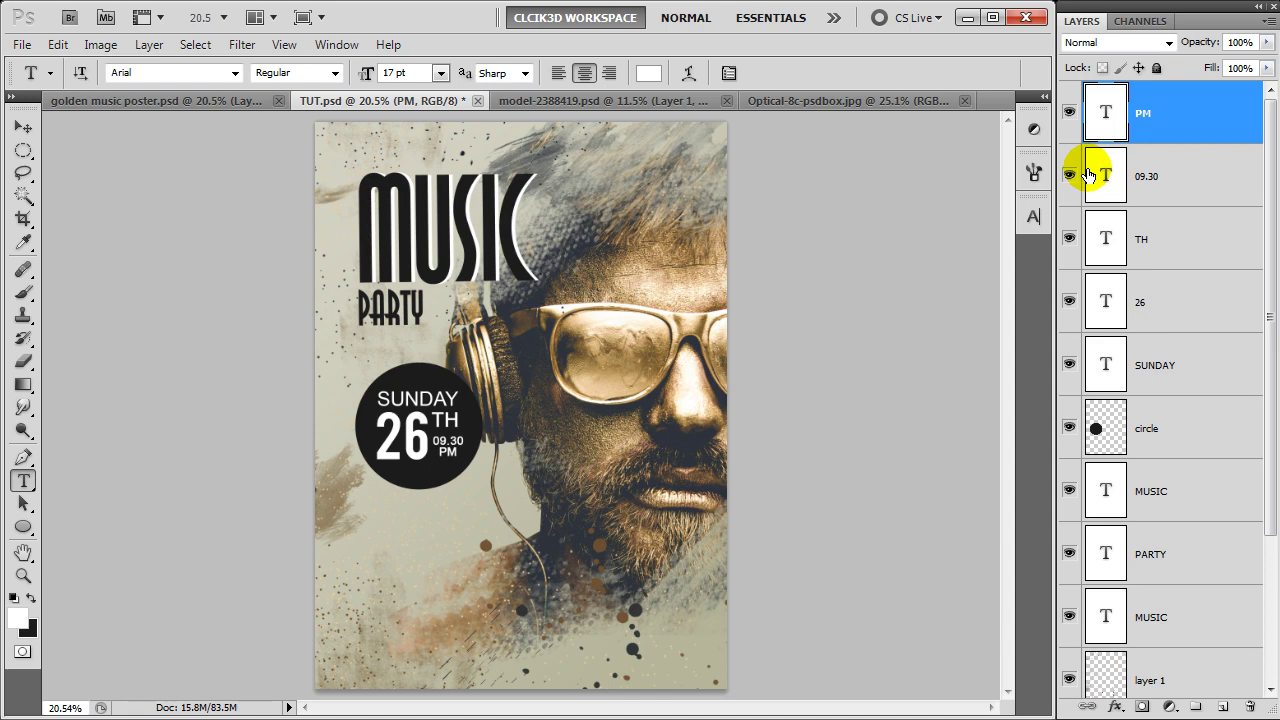
pyautogui.press('v')
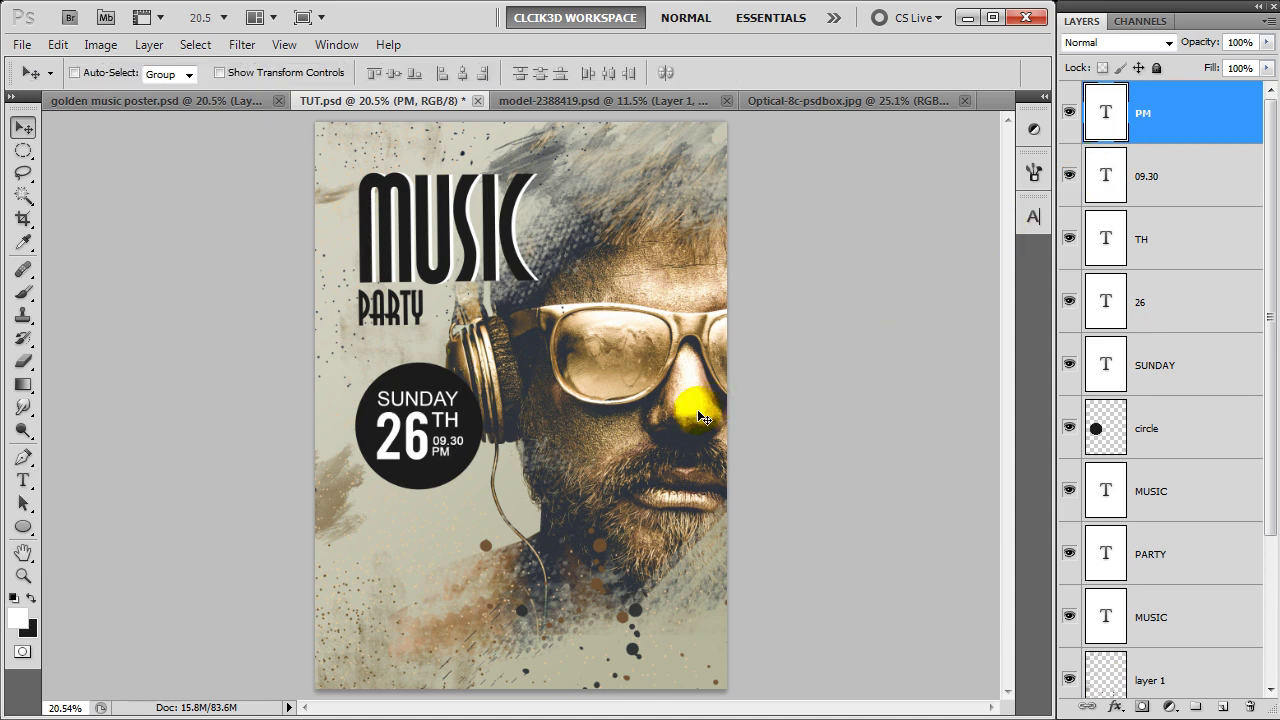
pyautogui.click(1152, 183)
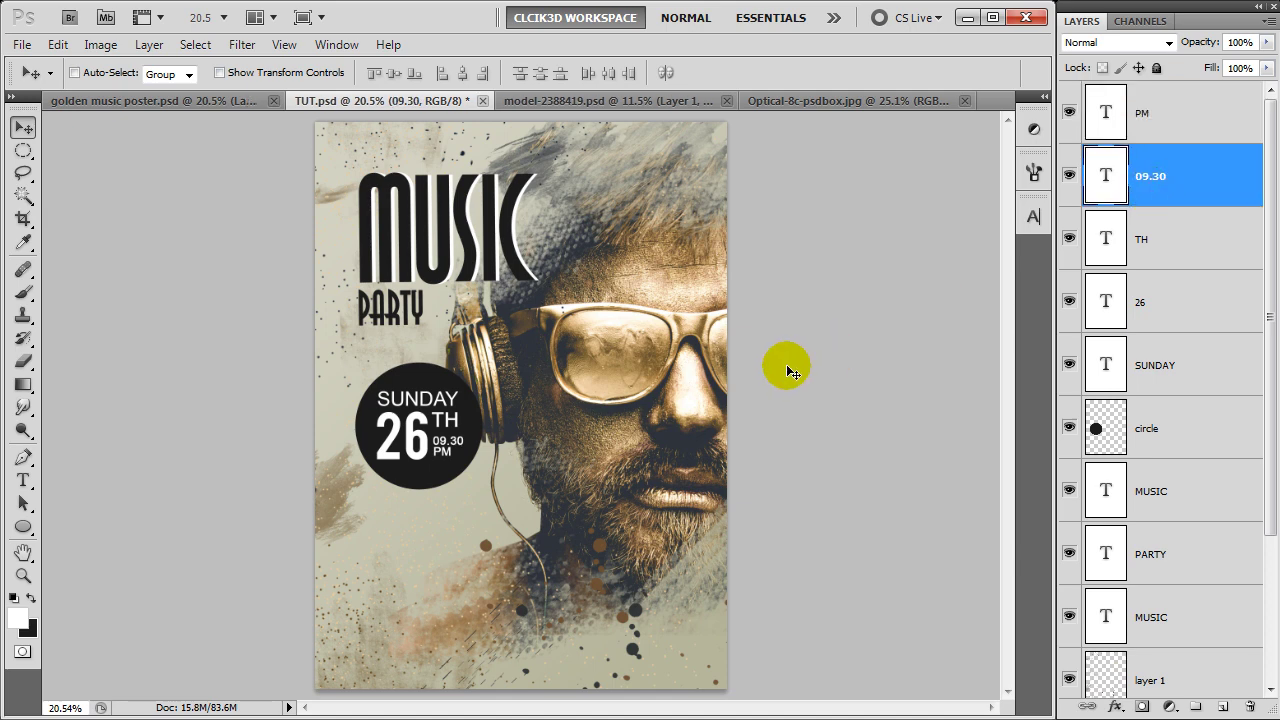
pyautogui.click(1180, 129)
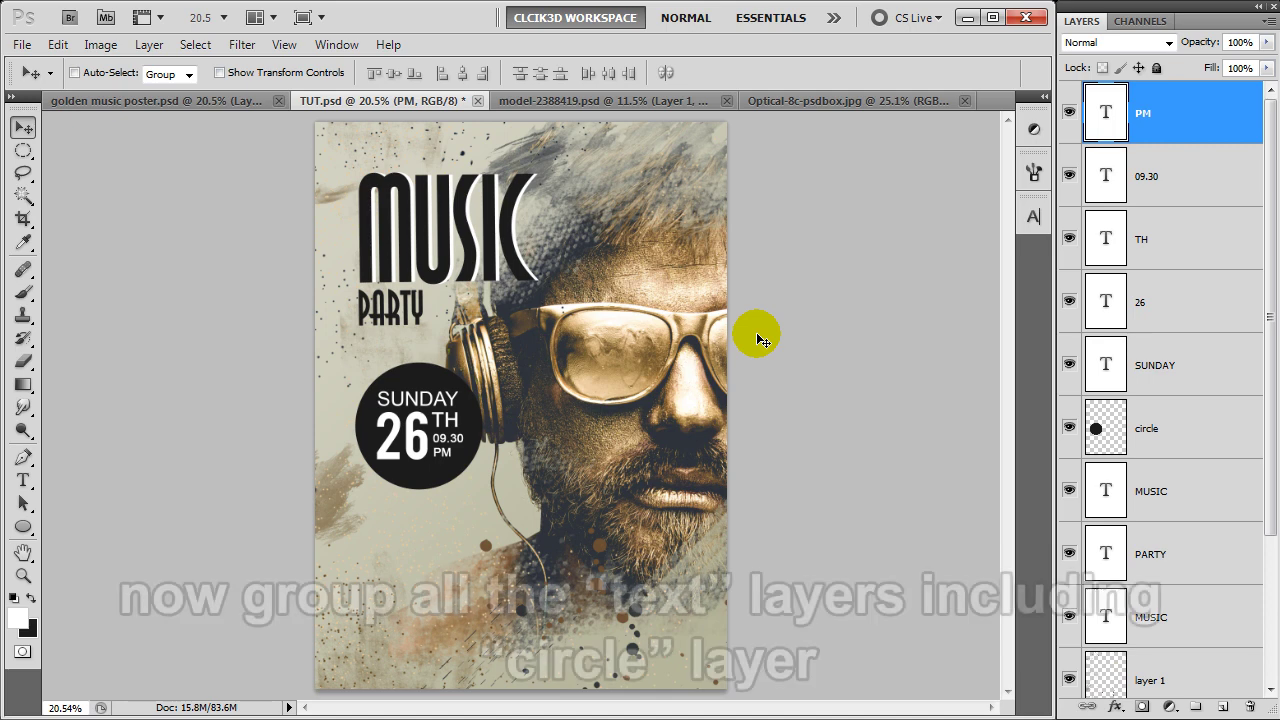
# - Group the layers from PM down to circle, name the group CIRCLE, and expand it
pyautogui.click(1193, 110)
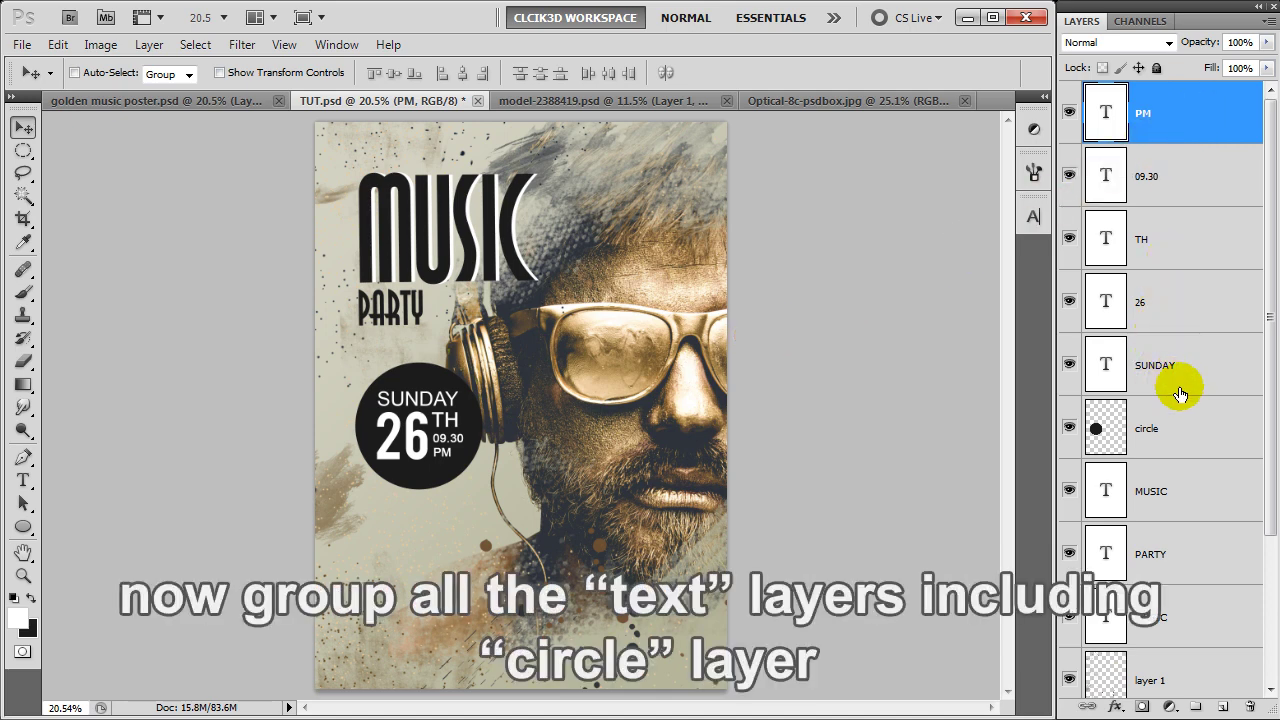
pyautogui.keyDown('shift'); pyautogui.click(1201, 418); pyautogui.keyUp('shift')
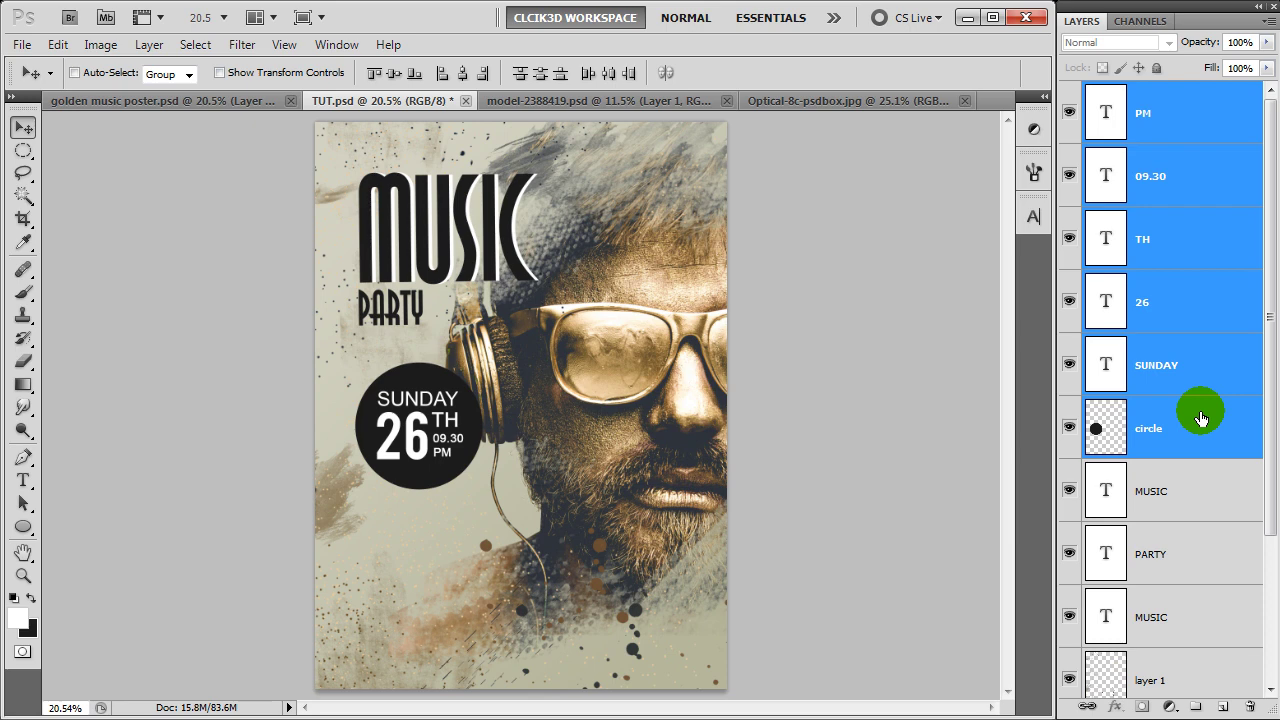
pyautogui.hotkey('ctrl', 'g')
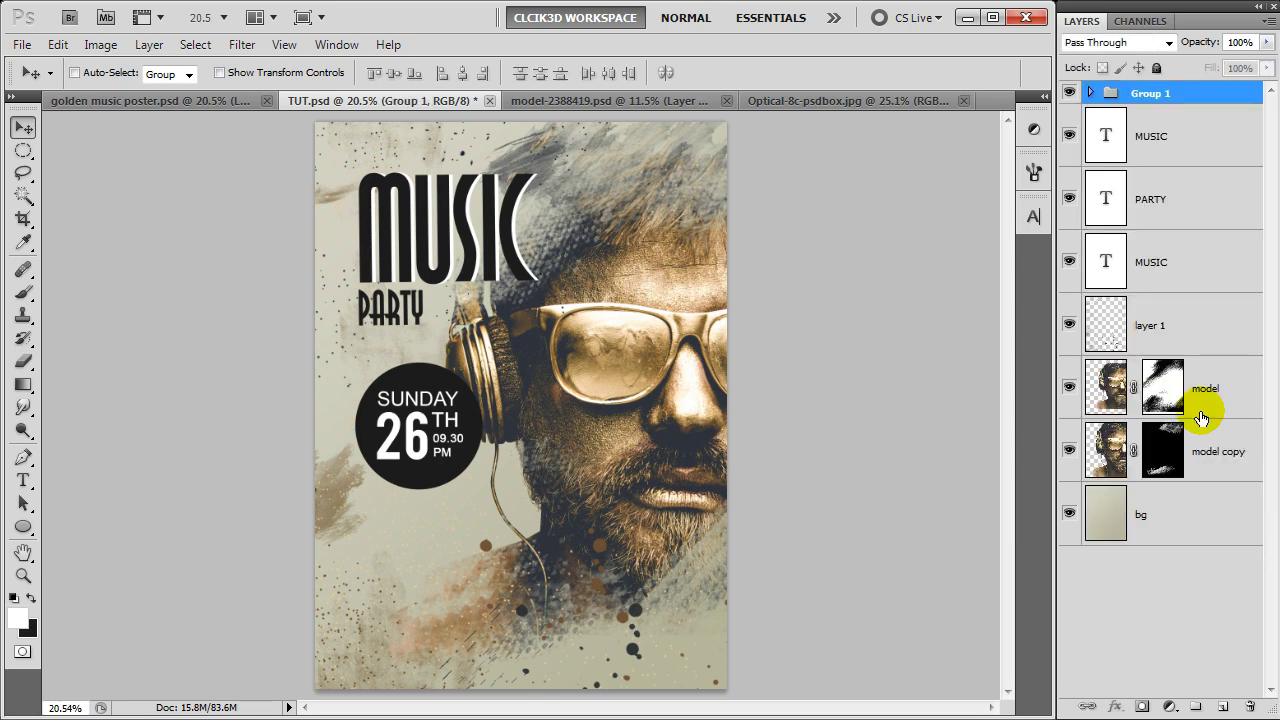
pyautogui.doubleClick(1156, 94)
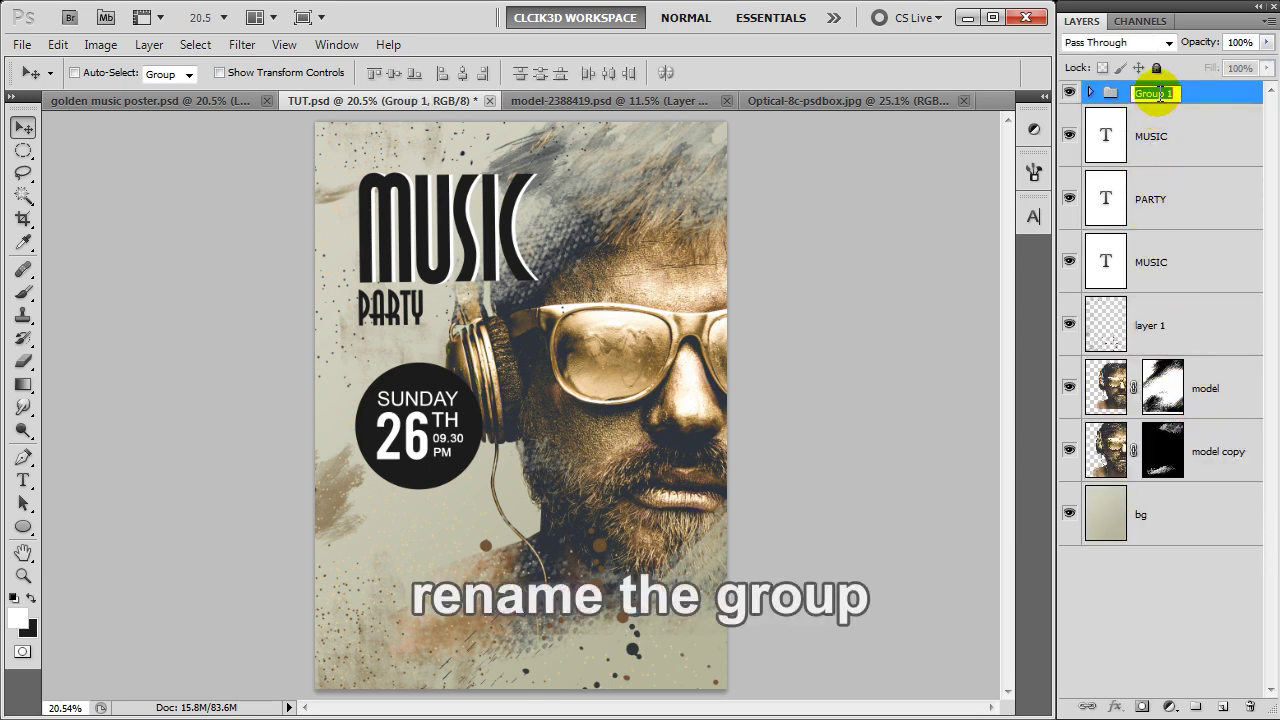
pyautogui.write('ClCLE')
pyautogui.press('Return')
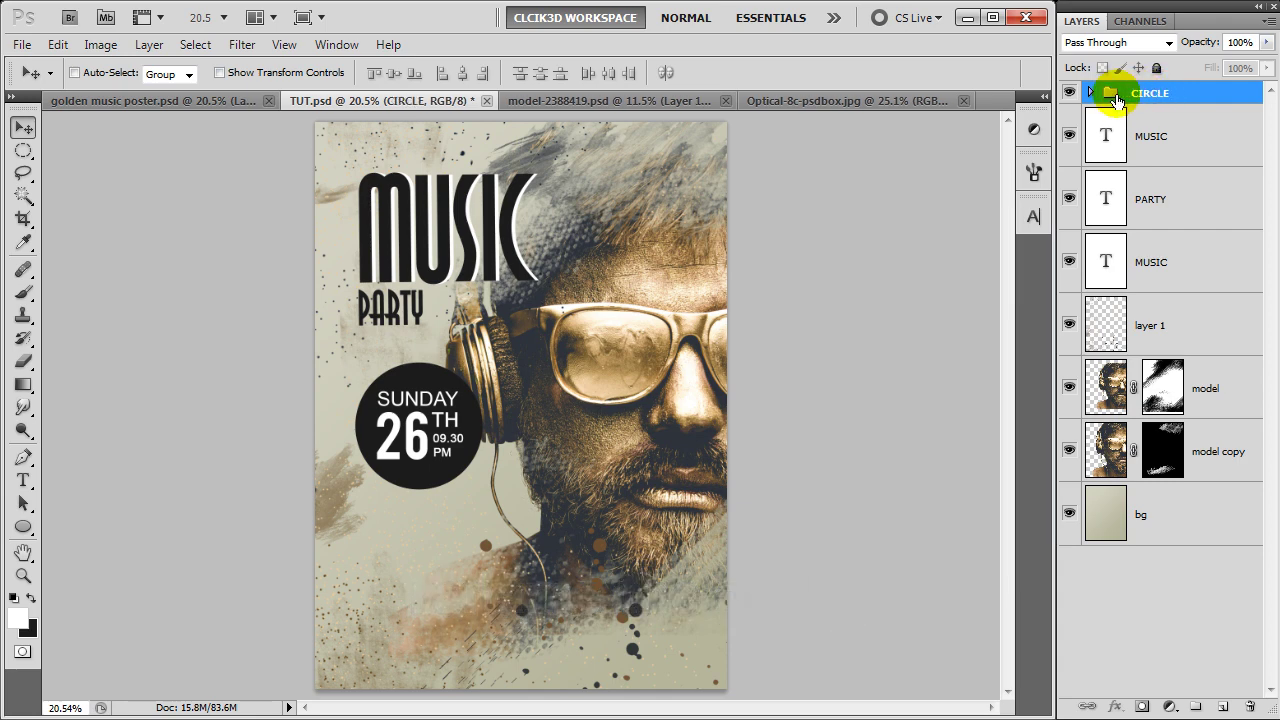
pyautogui.click(1090, 92)
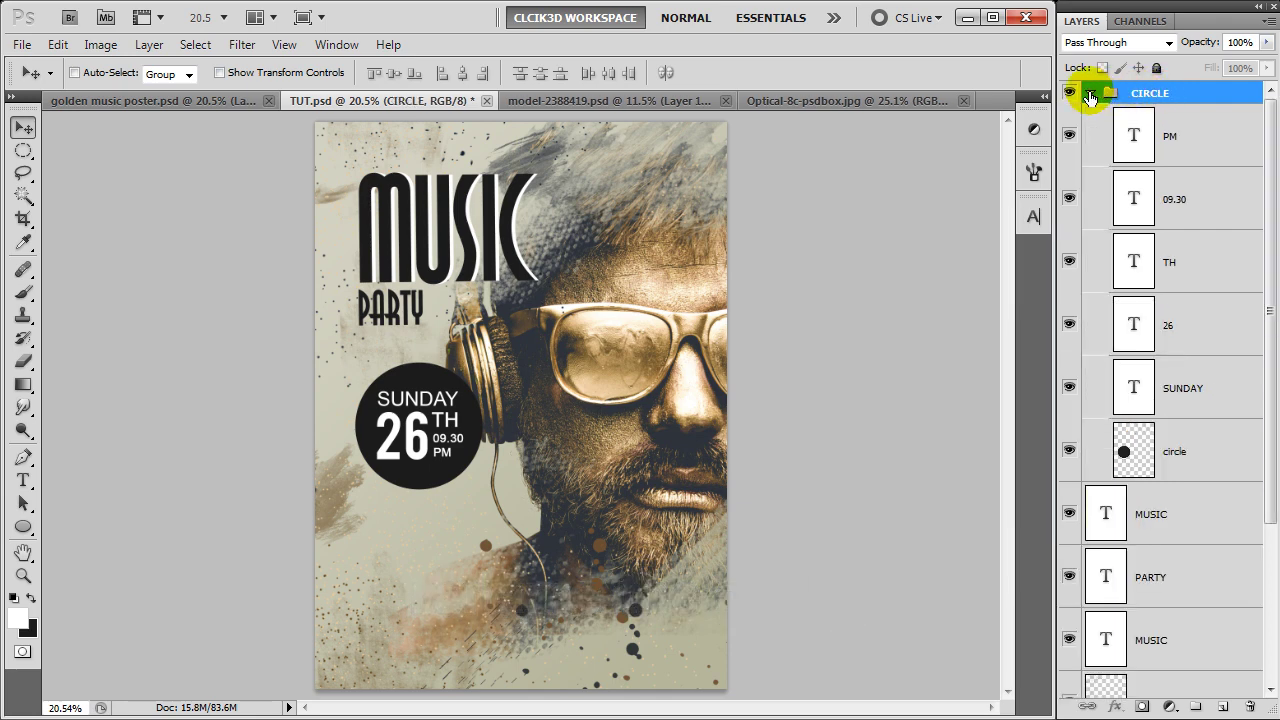
# - Create a new layer named PARTICLE above the circle layer, with black as foreground colour
pyautogui.click(1172, 452)
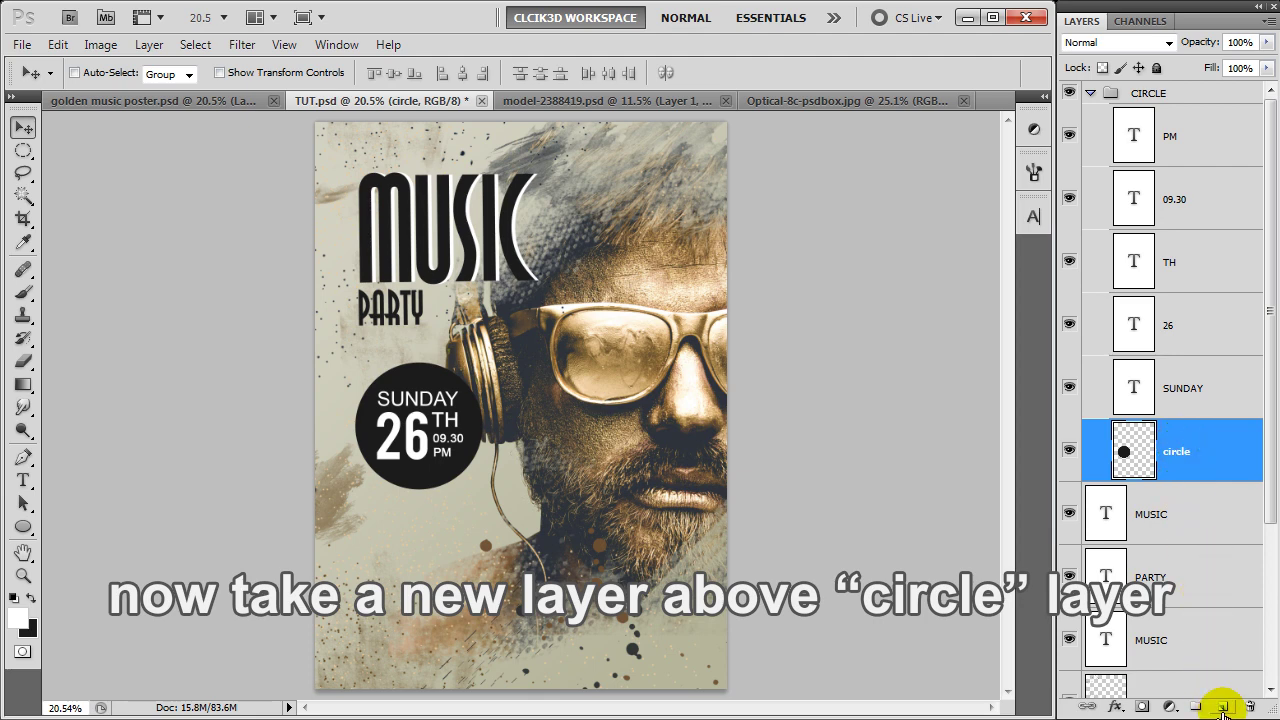
pyautogui.click(1222, 707)
pyautogui.doubleClick(1185, 453)
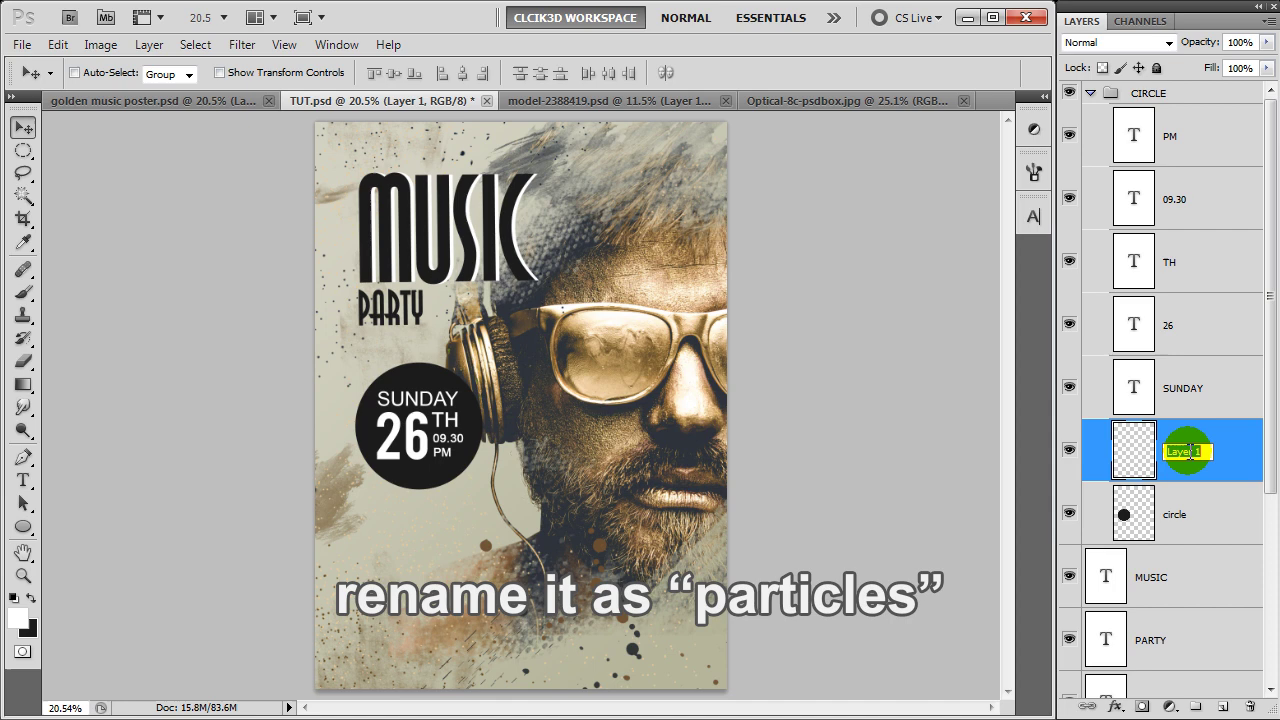
pyautogui.write('PARTICLE')
pyautogui.press('Return')
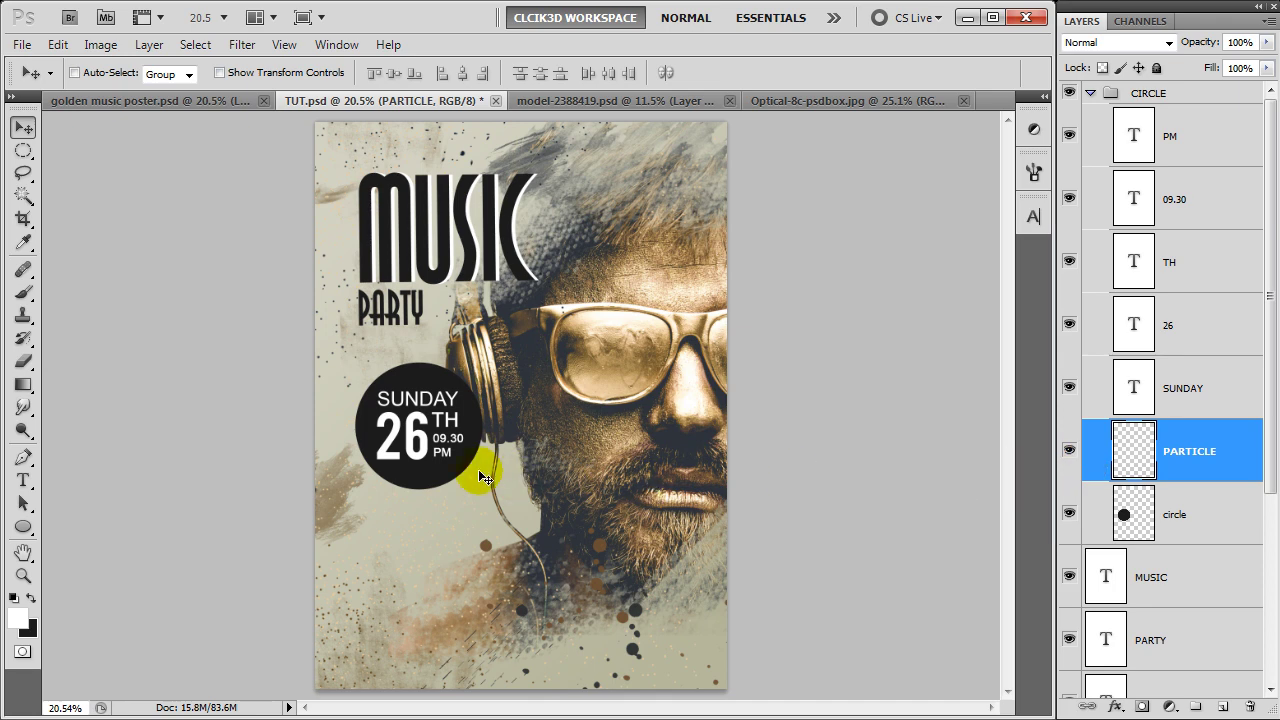
pyautogui.click(29, 596)
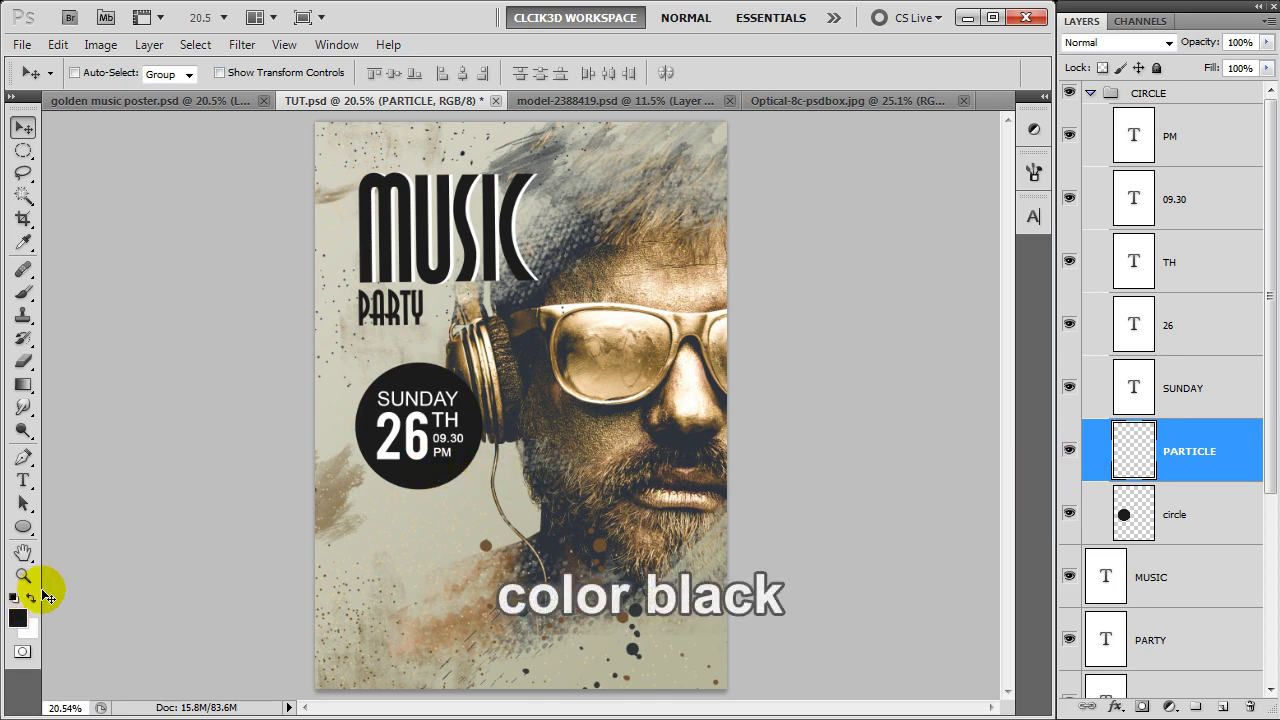
# - Stamp splatter brush 479 at 100% flow left of and above the circle
pyautogui.click(25, 296)
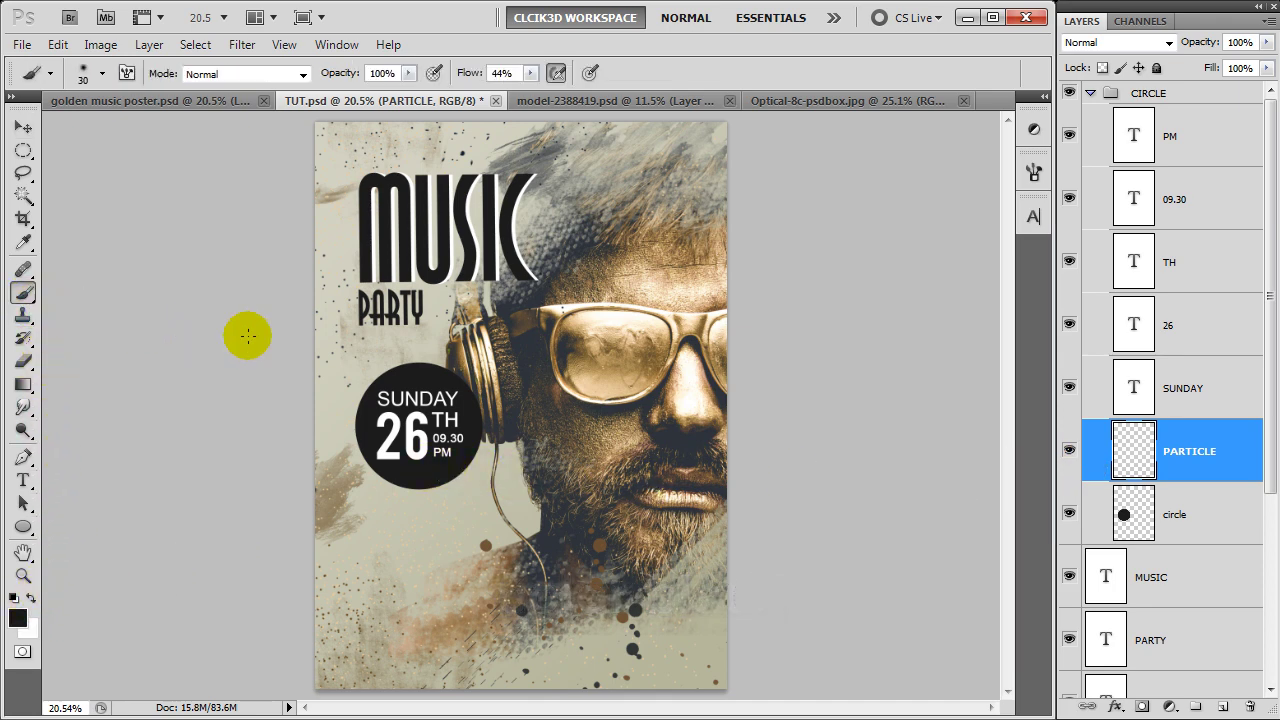
pyautogui.rightClick(364, 330)
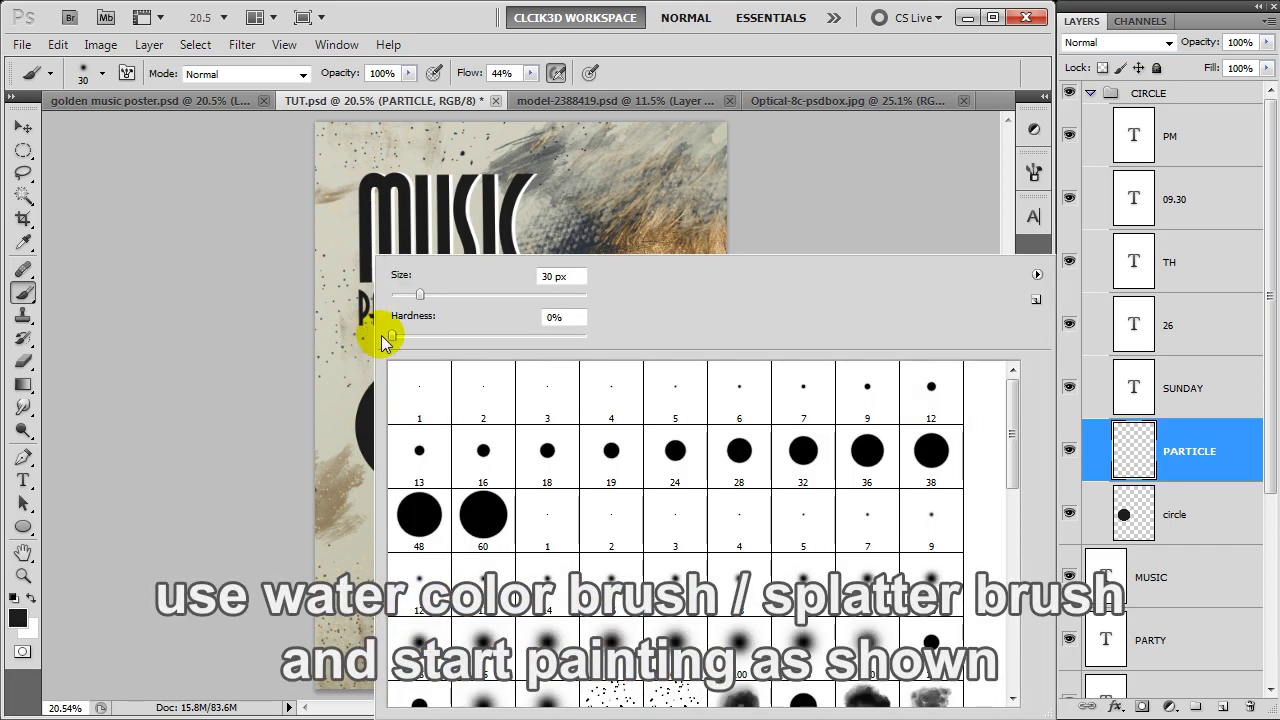
pyautogui.scroll(-2, 620, 465)
pyautogui.scroll(-2, 627, 472)
pyautogui.scroll(-2, 627, 472)
pyautogui.scroll(-2, 627, 472)
pyautogui.scroll(-1, 627, 472)
pyautogui.scroll(-1, 627, 472)
pyautogui.scroll(-1, 630, 476)
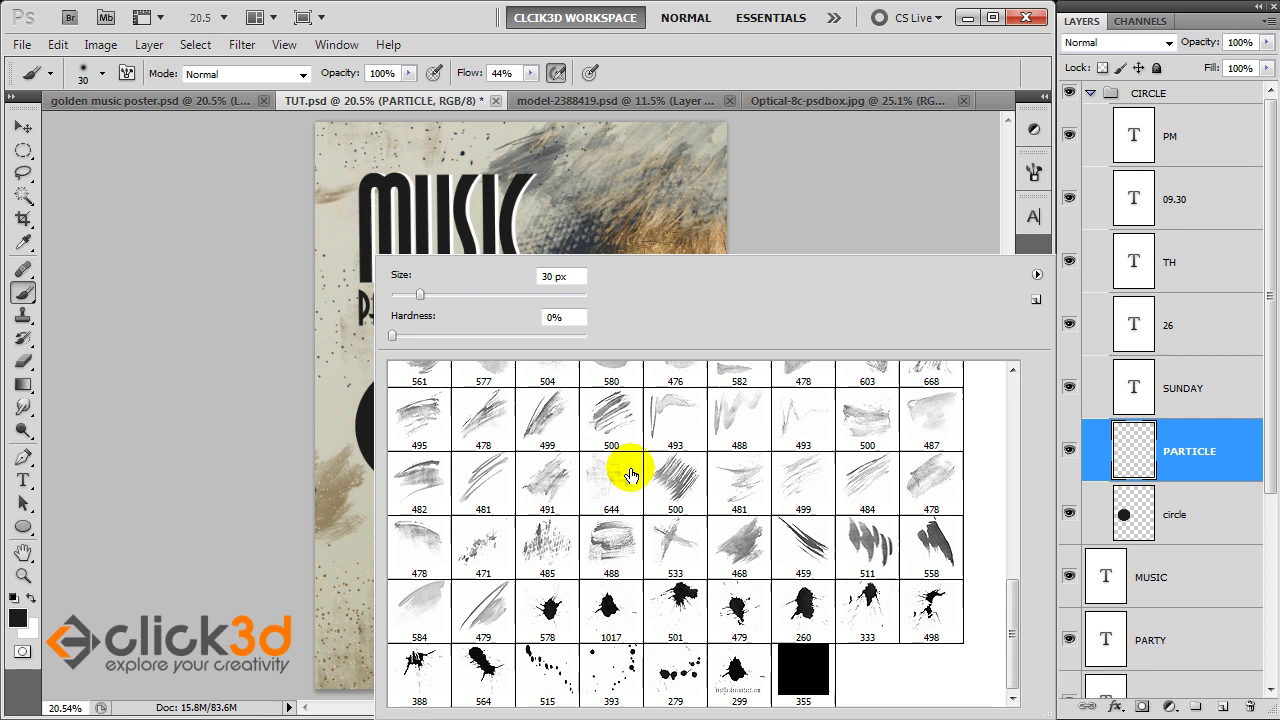
pyautogui.doubleClick(735, 607)
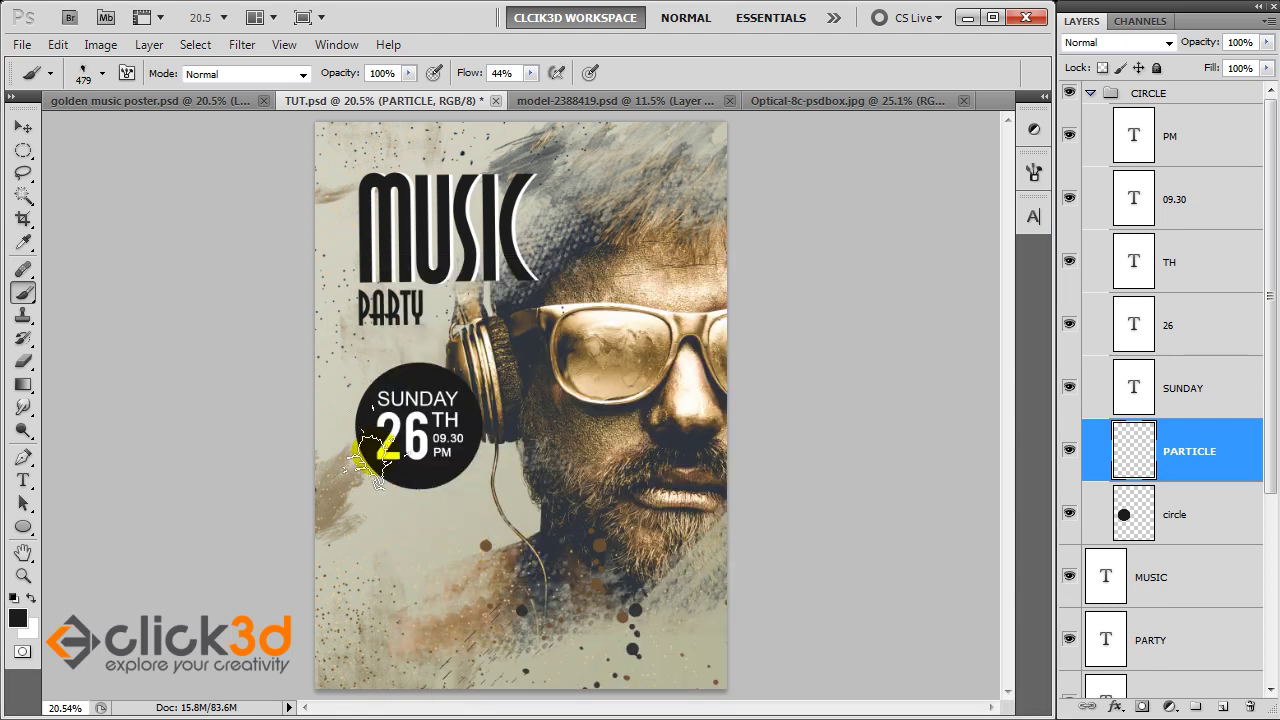
pyautogui.click(380, 474)
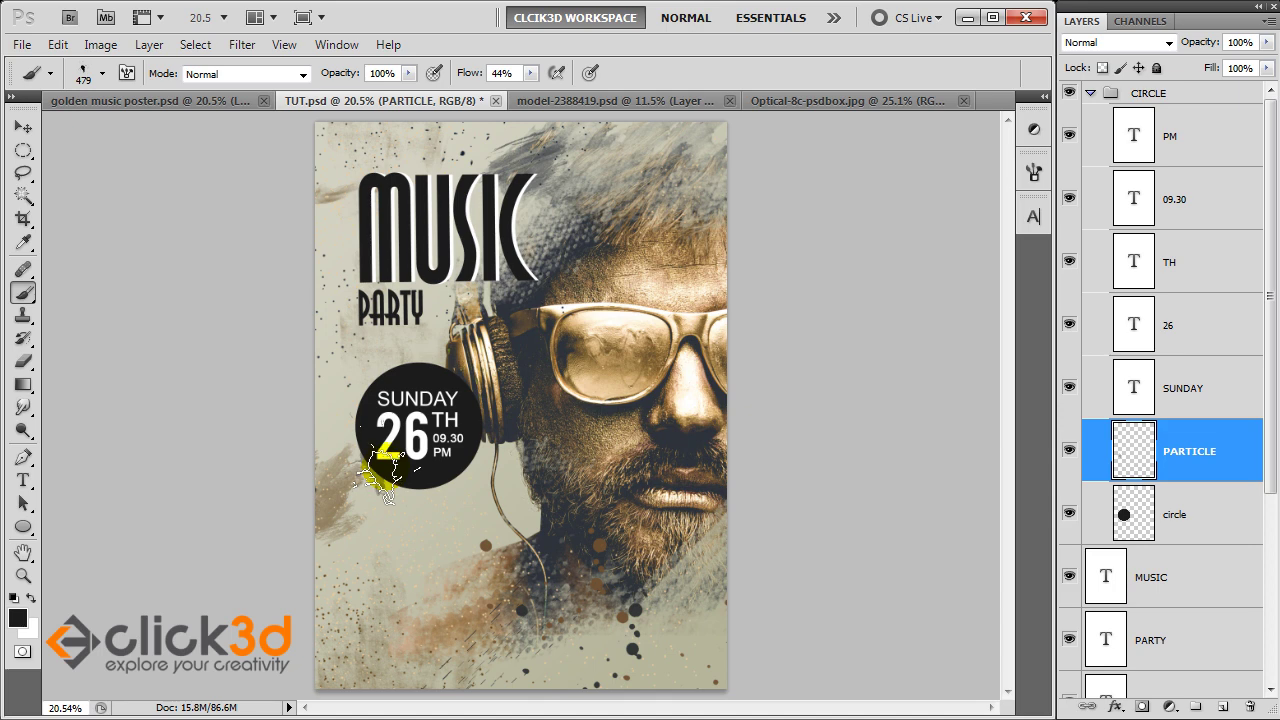
pyautogui.click(531, 73)
pyautogui.moveTo(537, 95); pyautogui.dragTo(600, 95)
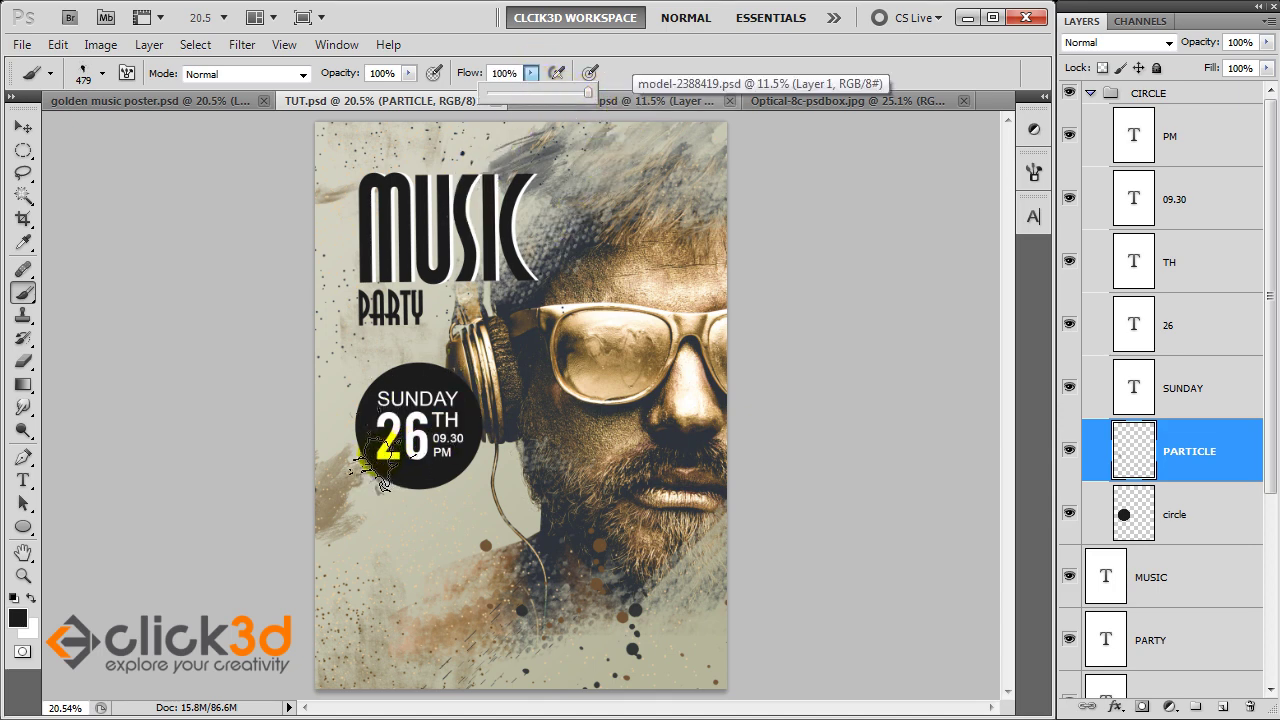
pyautogui.click(378, 472)
pyautogui.click(436, 372)
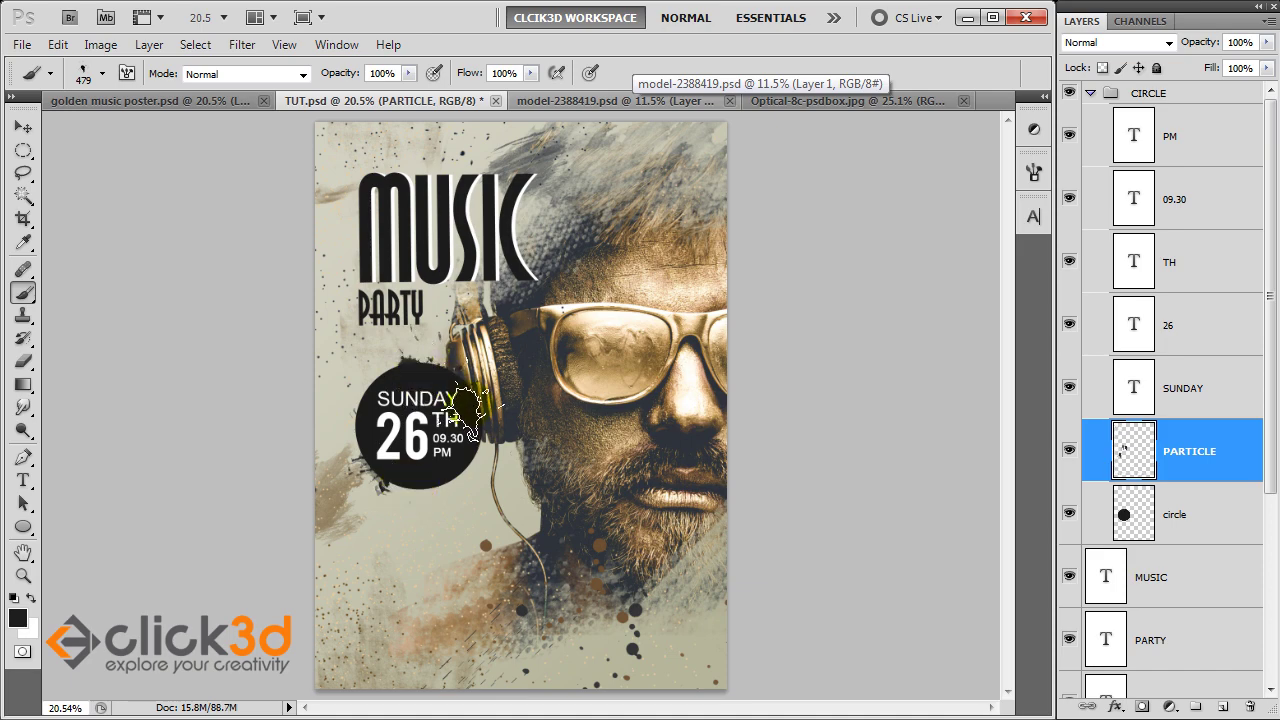
# - Add more particles around the circle's lower left using splatter brushes 485, 393, 478 and 498
pyautogui.rightClick(372, 280)
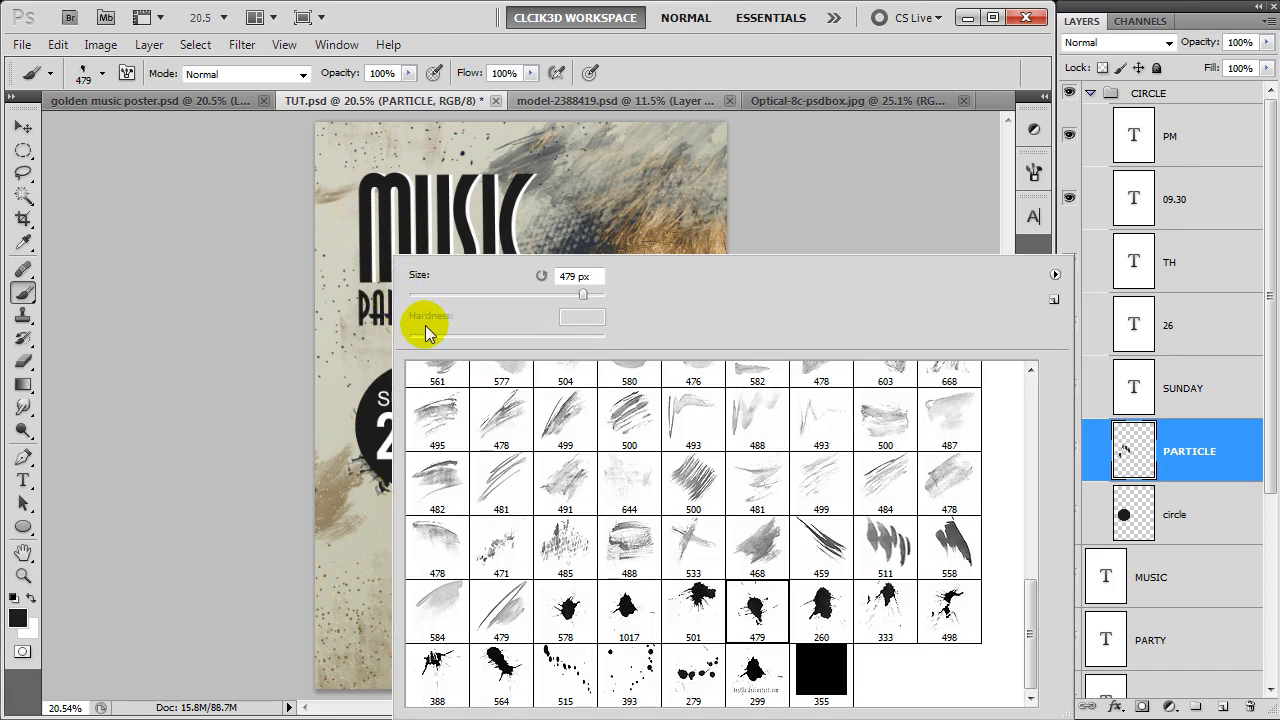
pyautogui.doubleClick(571, 536)
pyautogui.click(405, 488)
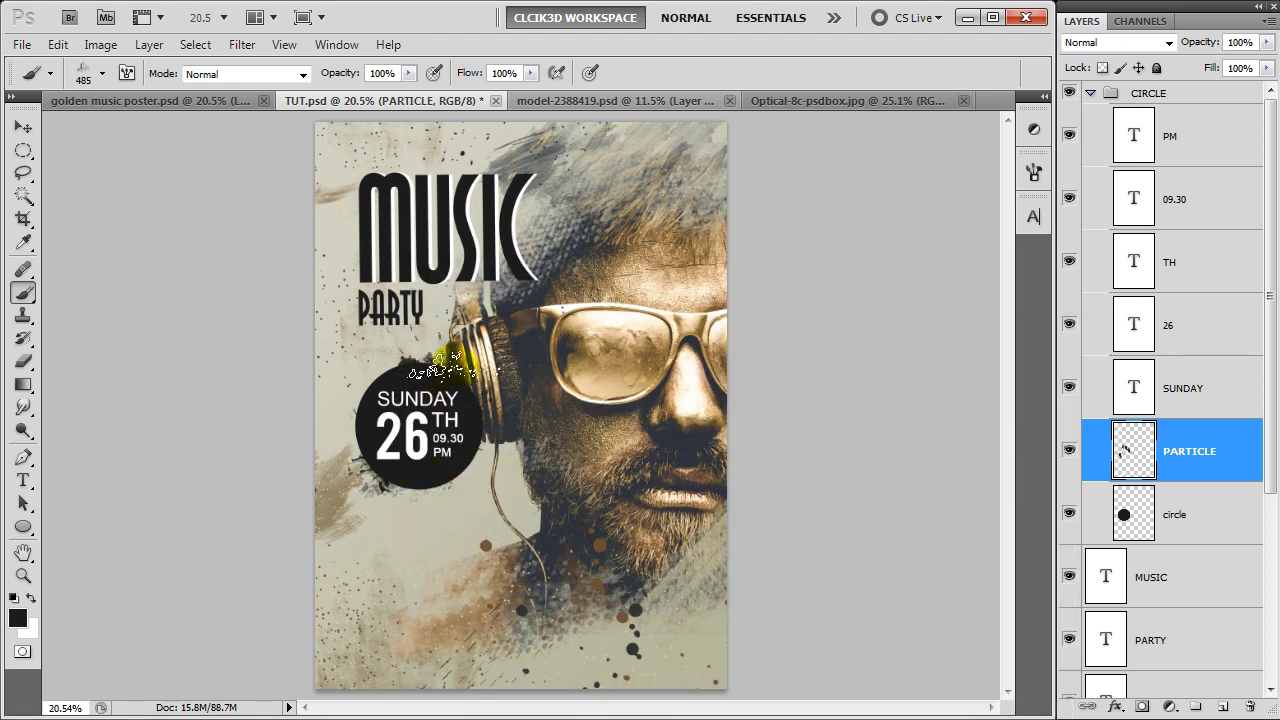
pyautogui.rightClick(410, 308)
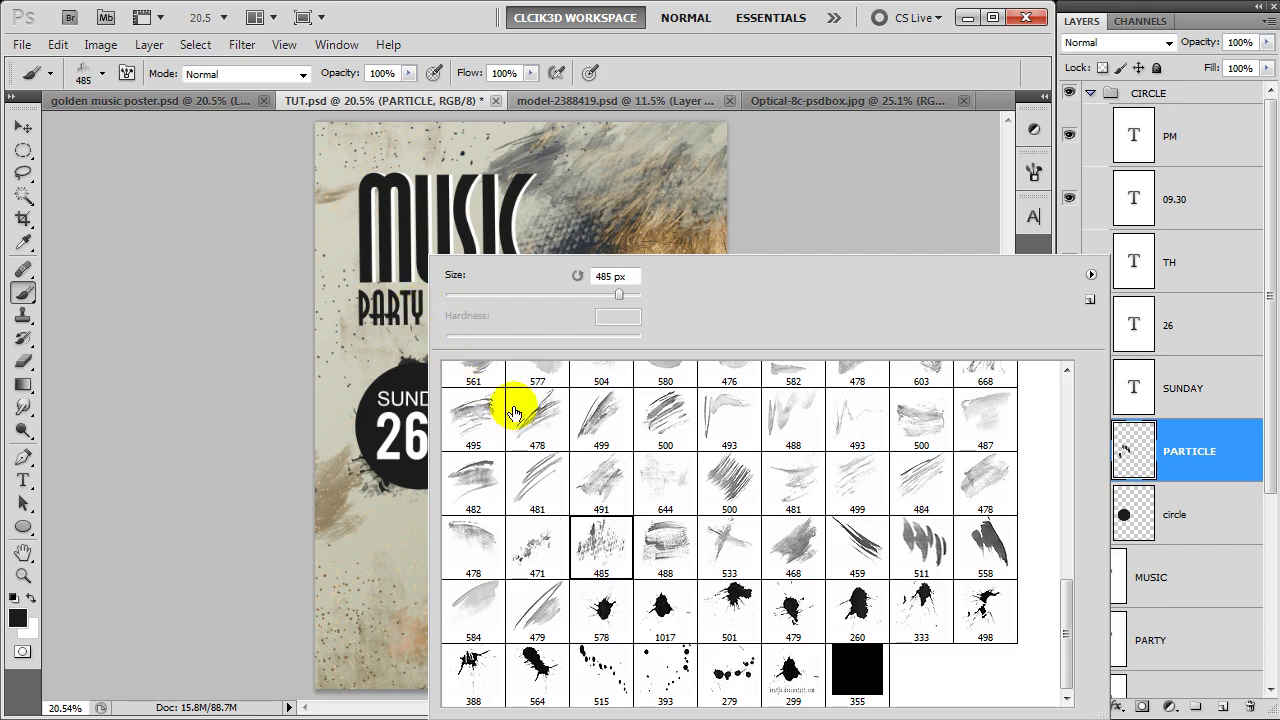
pyautogui.doubleClick(668, 672)
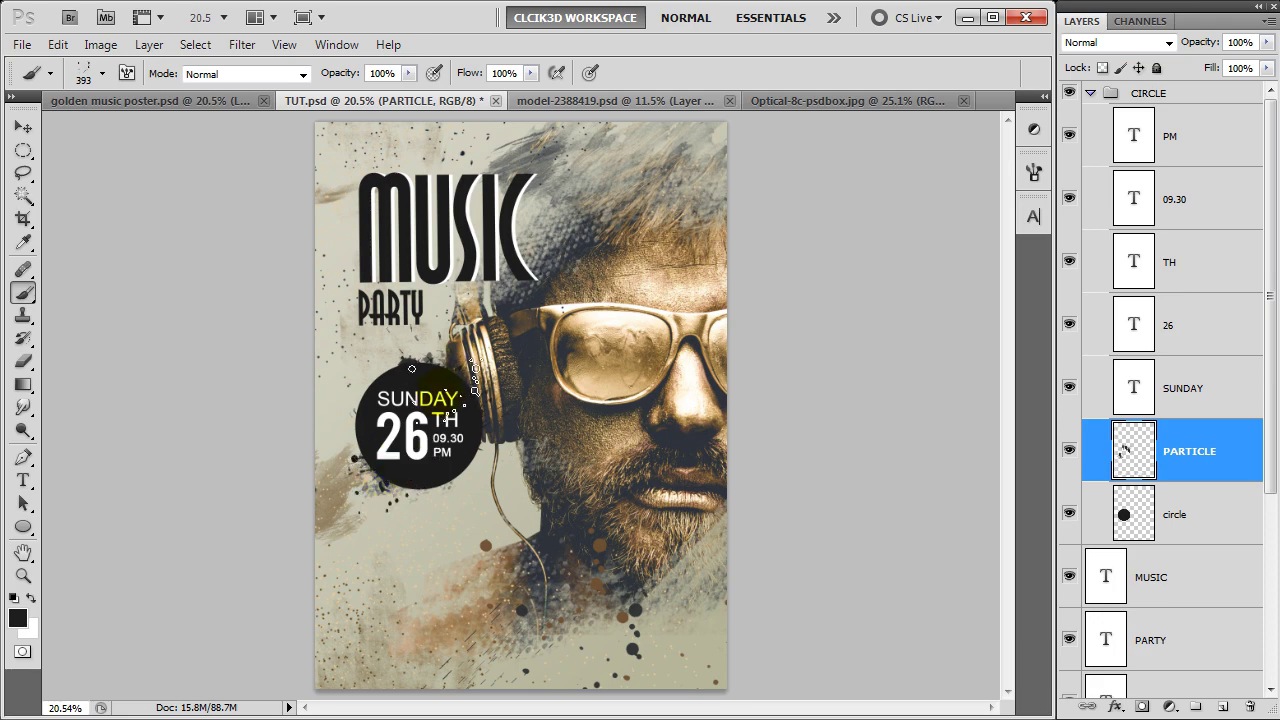
pyautogui.rightClick(428, 358)
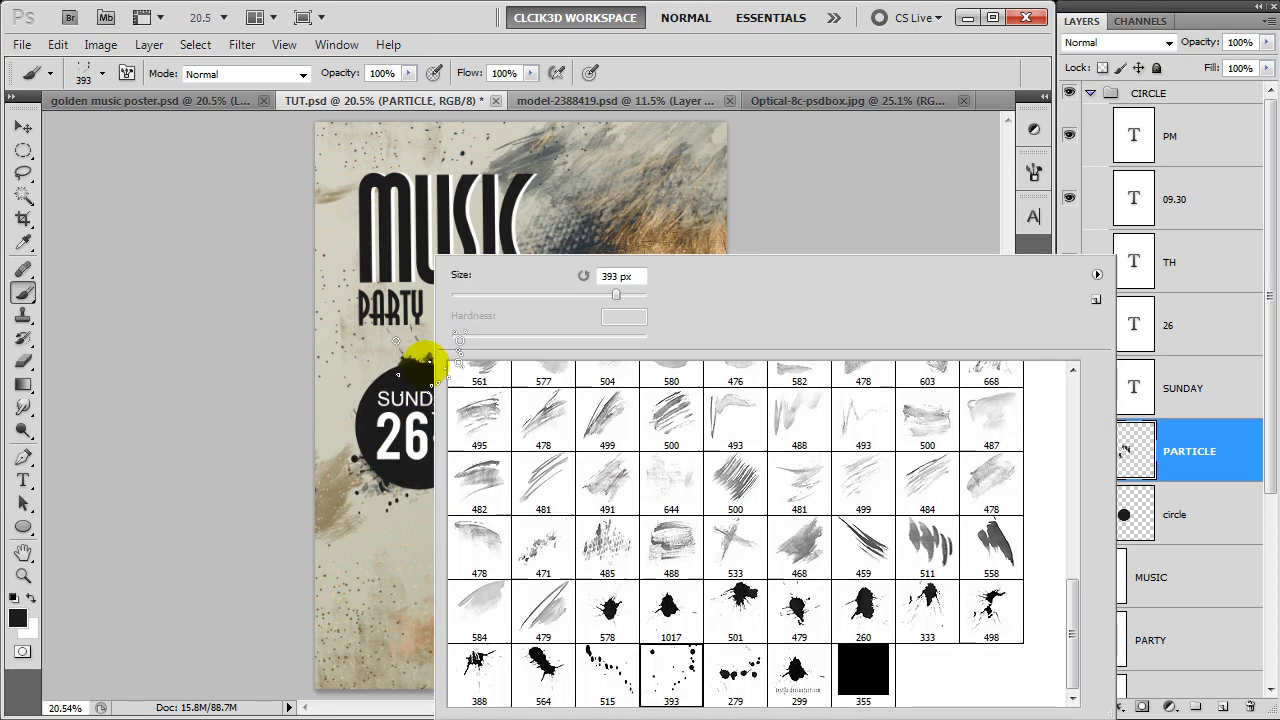
pyautogui.click(491, 534)
pyautogui.press('Return')
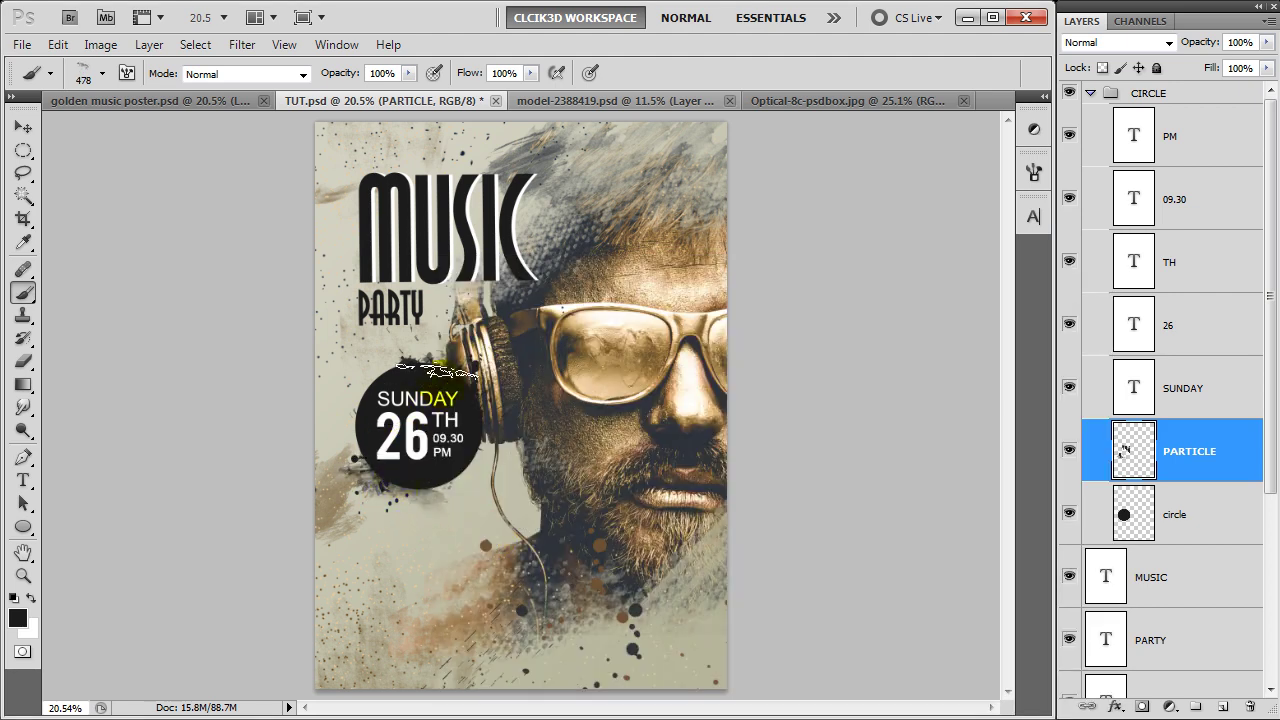
pyautogui.rightClick(437, 376)
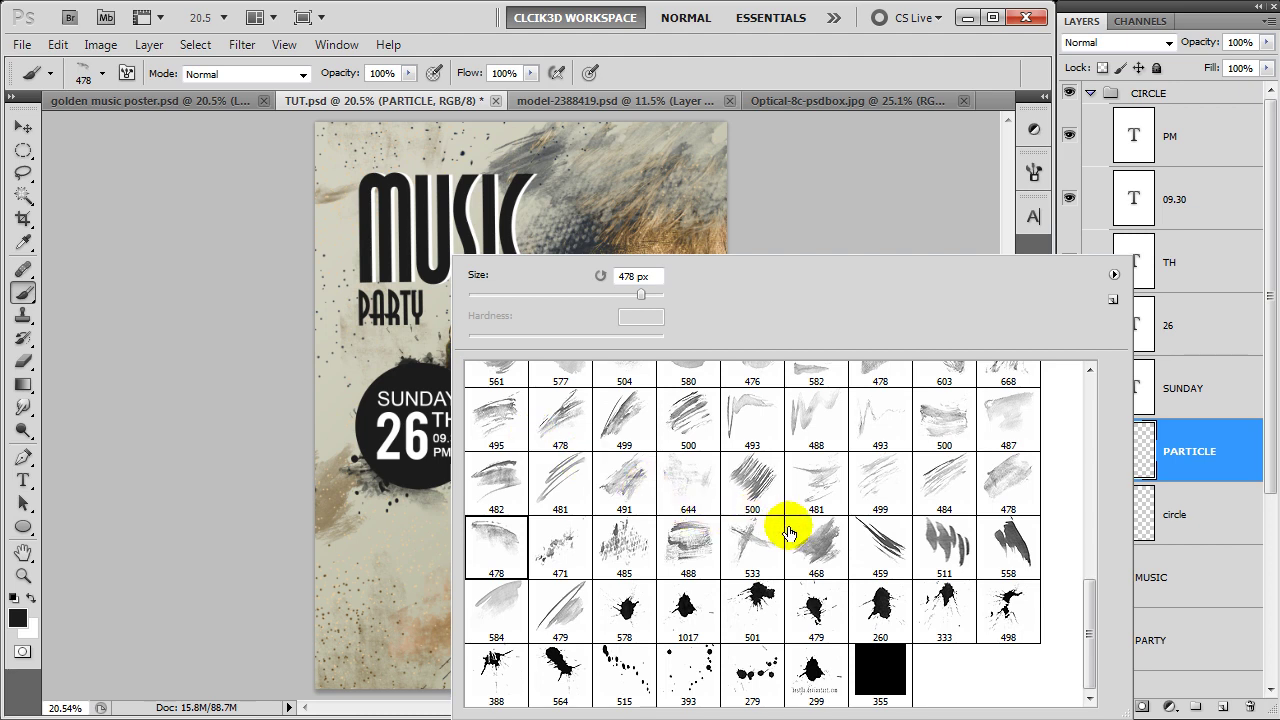
pyautogui.doubleClick(1008, 608)
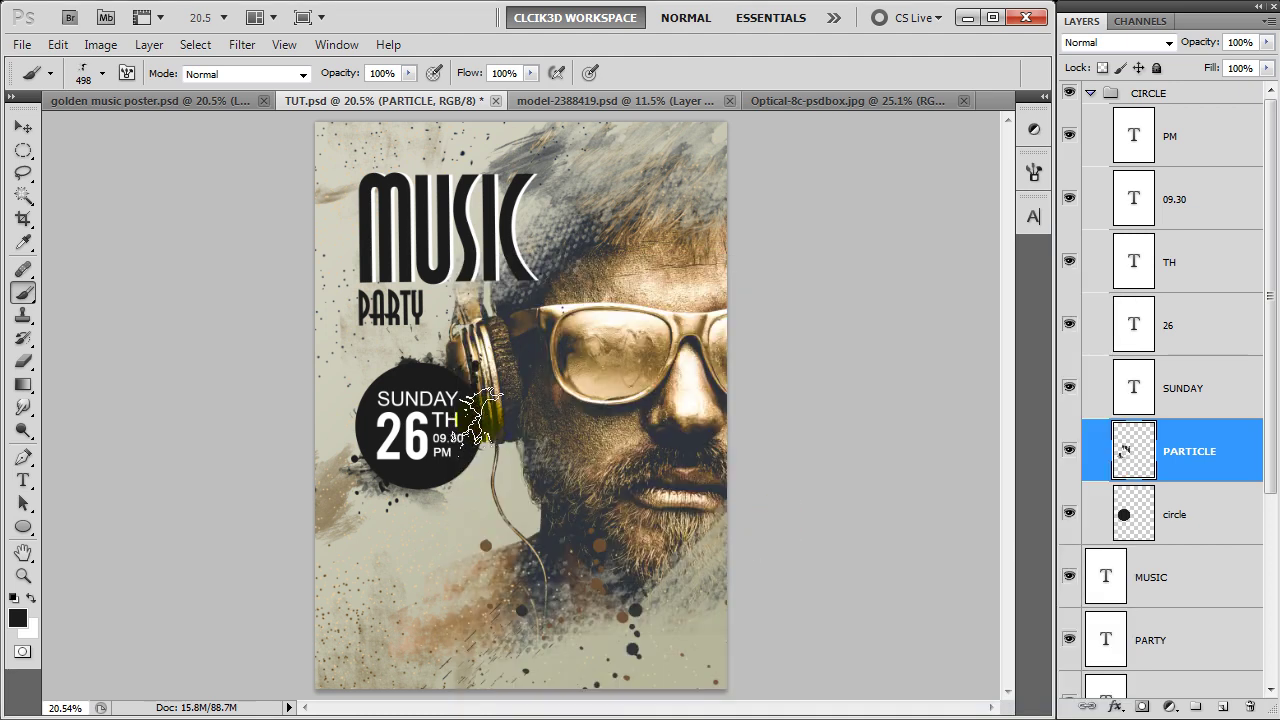
pyautogui.click(380, 485)
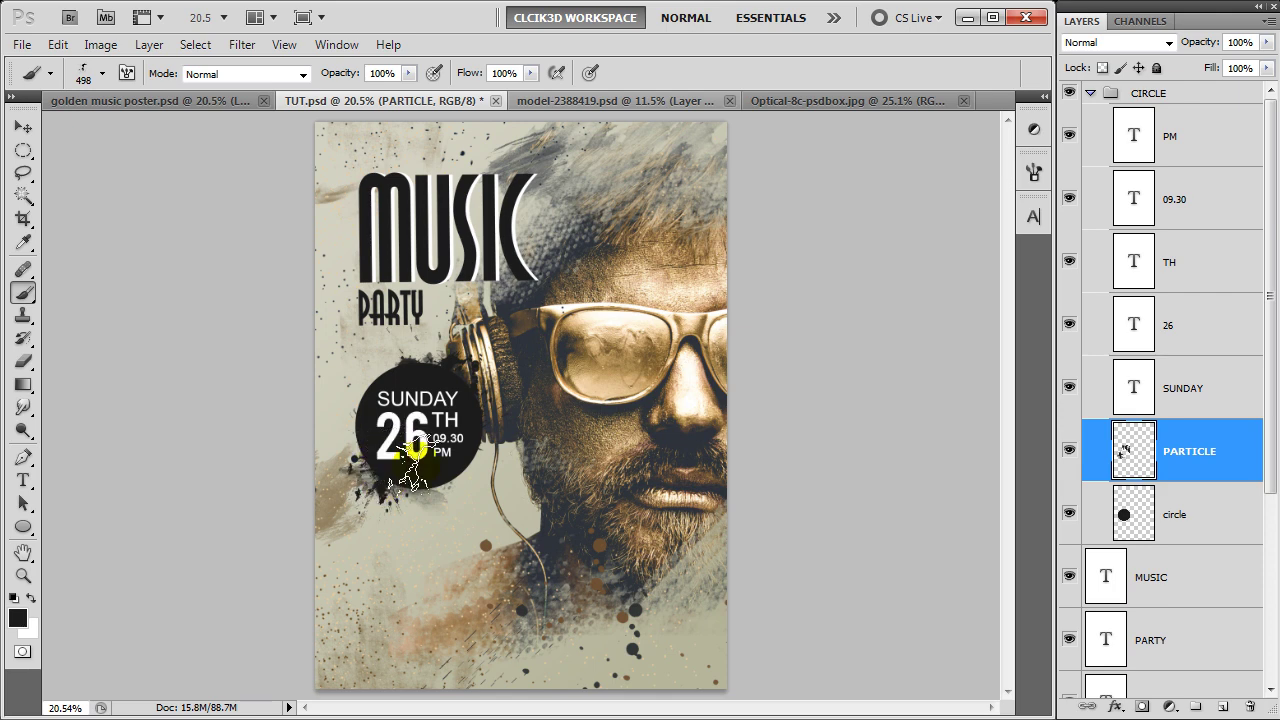
pyautogui.click(422, 460)
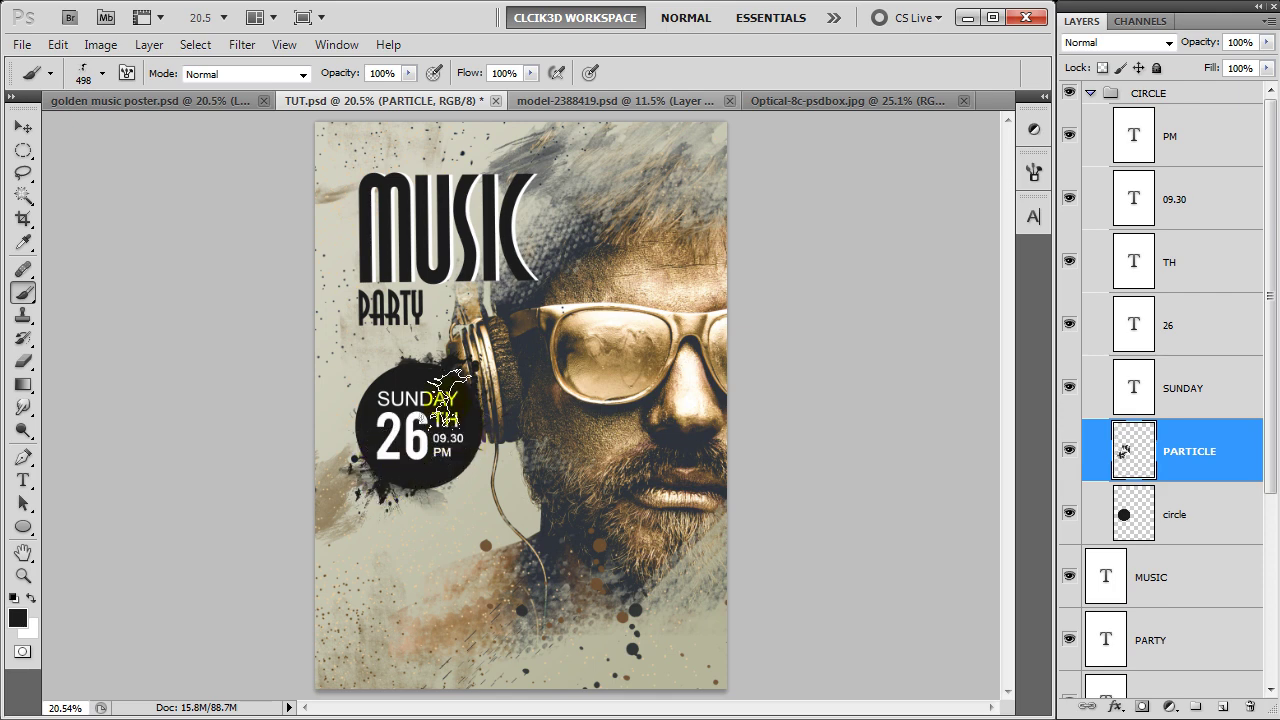
# - Switch the brush back to round brush 207
pyautogui.rightClick(512, 378)
pyautogui.scroll(1, 737, 514)
pyautogui.scroll(2, 737, 514)
pyautogui.scroll(2, 740, 518)
pyautogui.scroll(2, 740, 518)
pyautogui.doubleClick(823, 457)
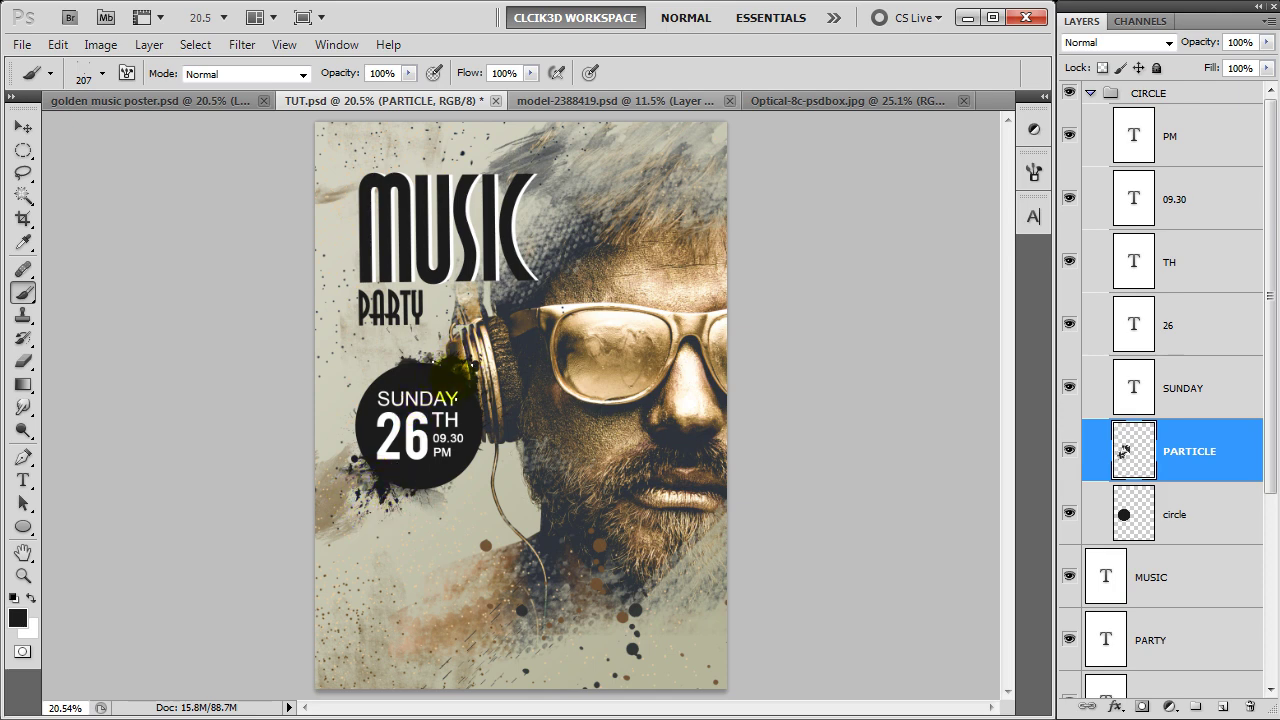
pyautogui.press('v')
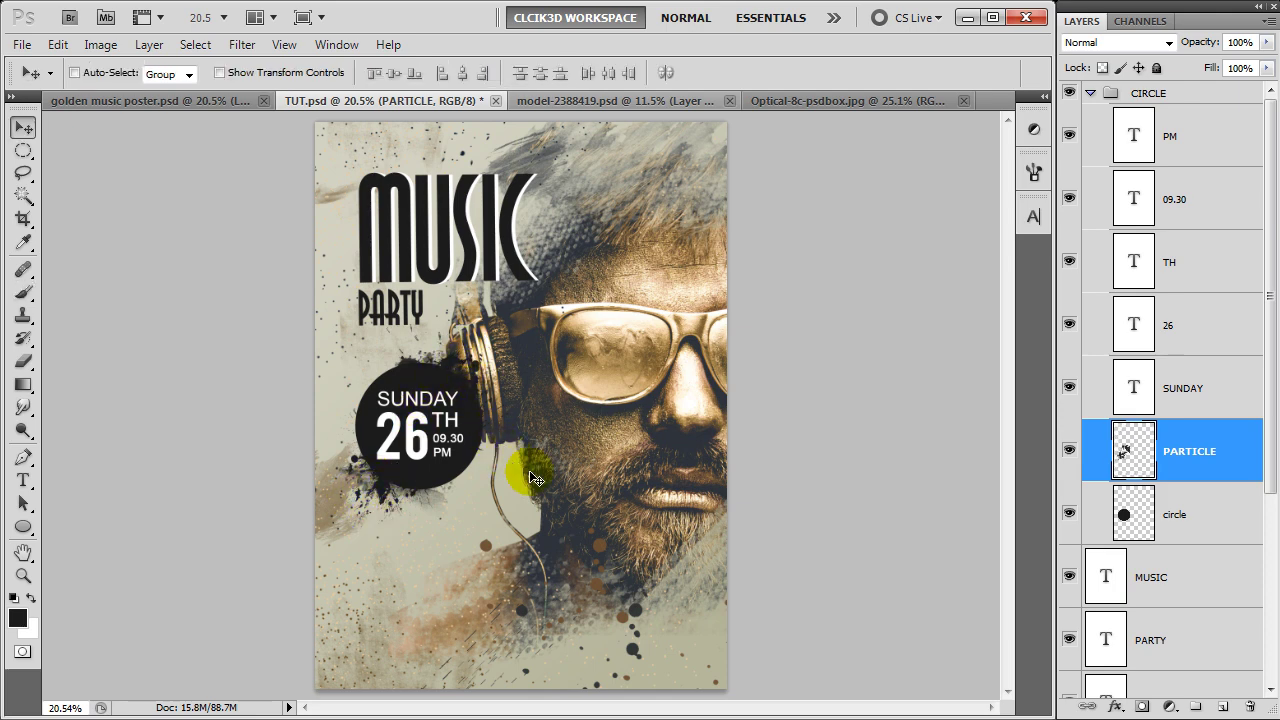
# - Nudge the date text layers slightly right and collapse the CIRCLE group
pyautogui.click(1210, 408)
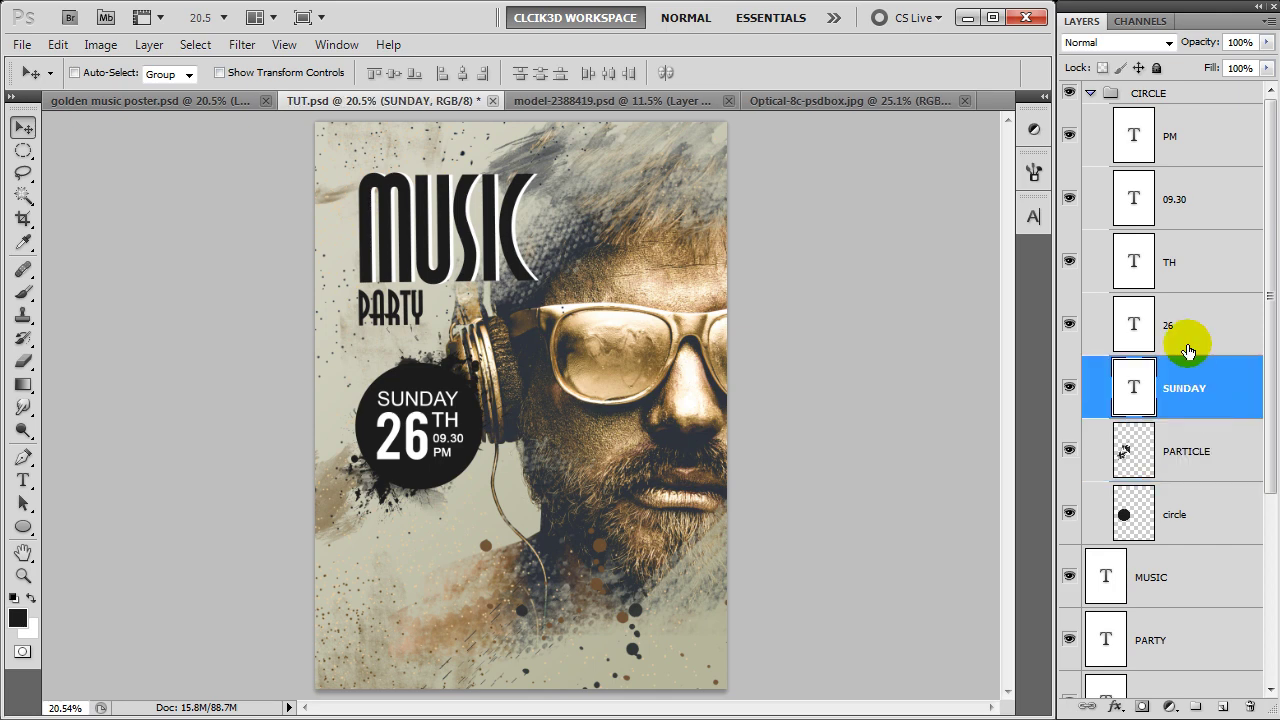
pyautogui.keyDown('shift'); pyautogui.click(1178, 140); pyautogui.keyUp('shift')
pyautogui.hotkey('shift', 'Right')
pyautogui.hotkey('shift', 'Right')
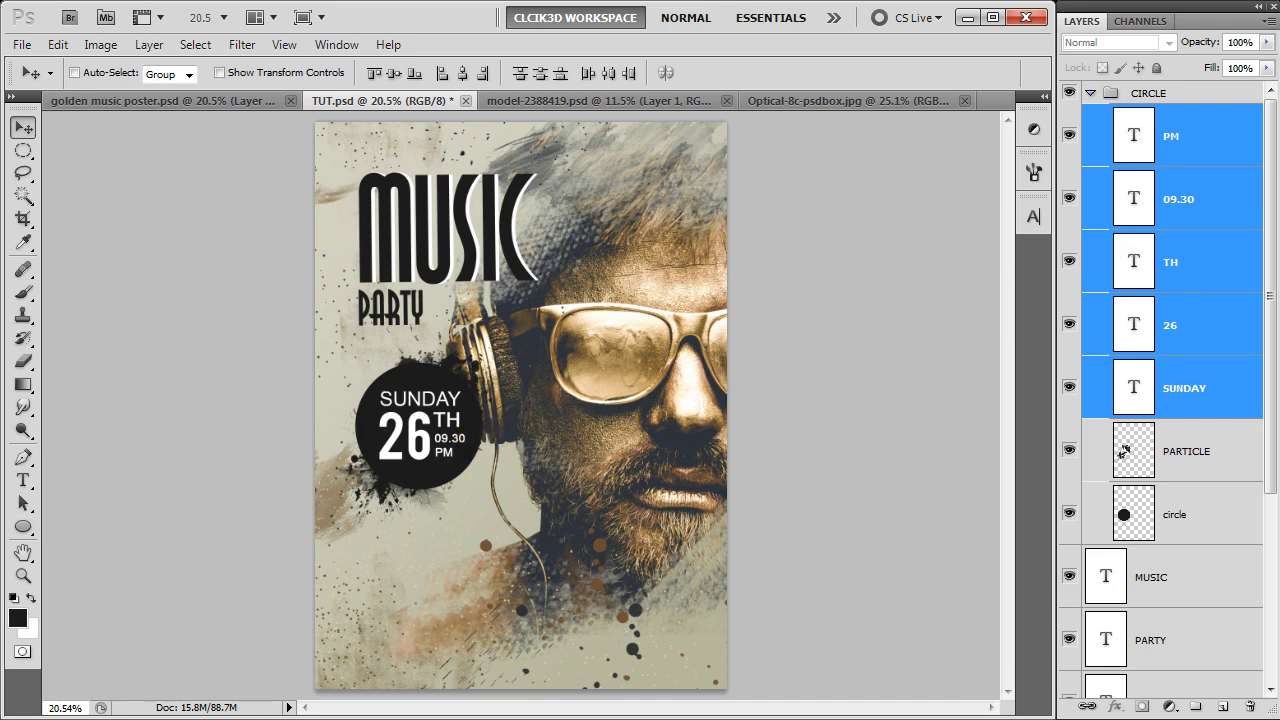
pyautogui.click(1203, 150)
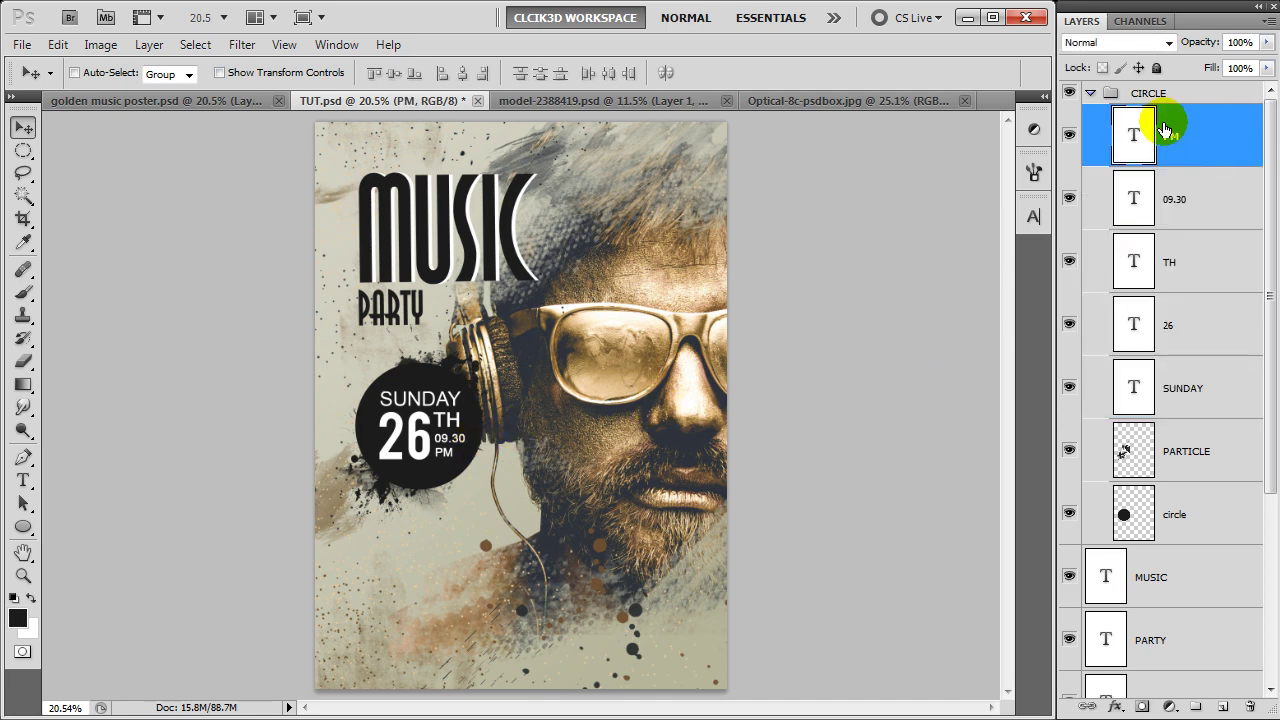
pyautogui.click(1090, 92)
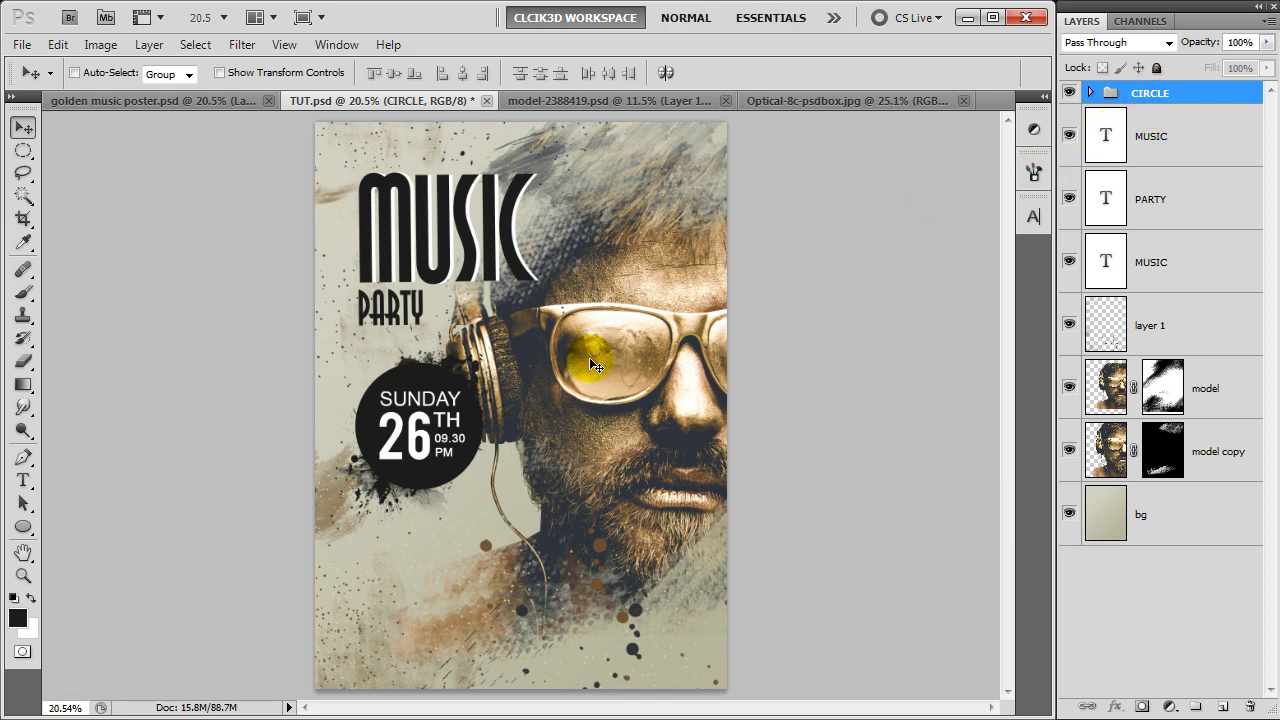
pyautogui.click(25, 481)
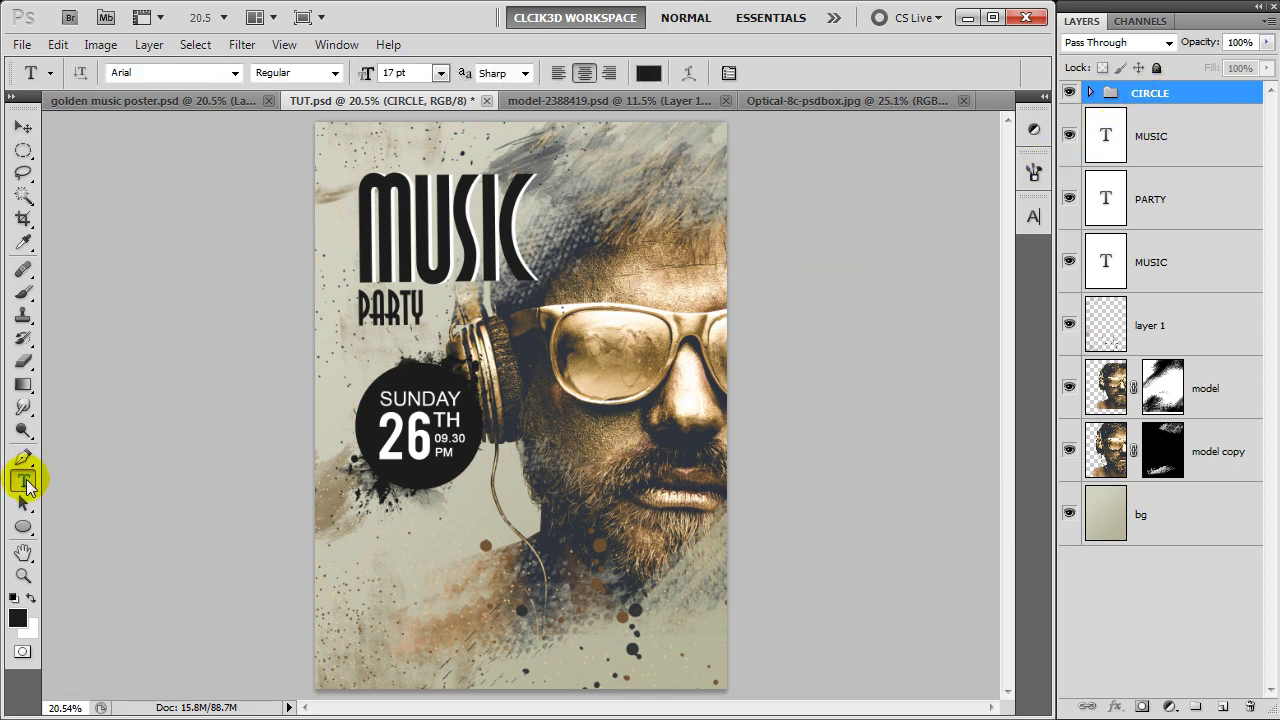
pyautogui.click(464, 625)
pyautogui.click(163, 72)
pyautogui.write('ebas')
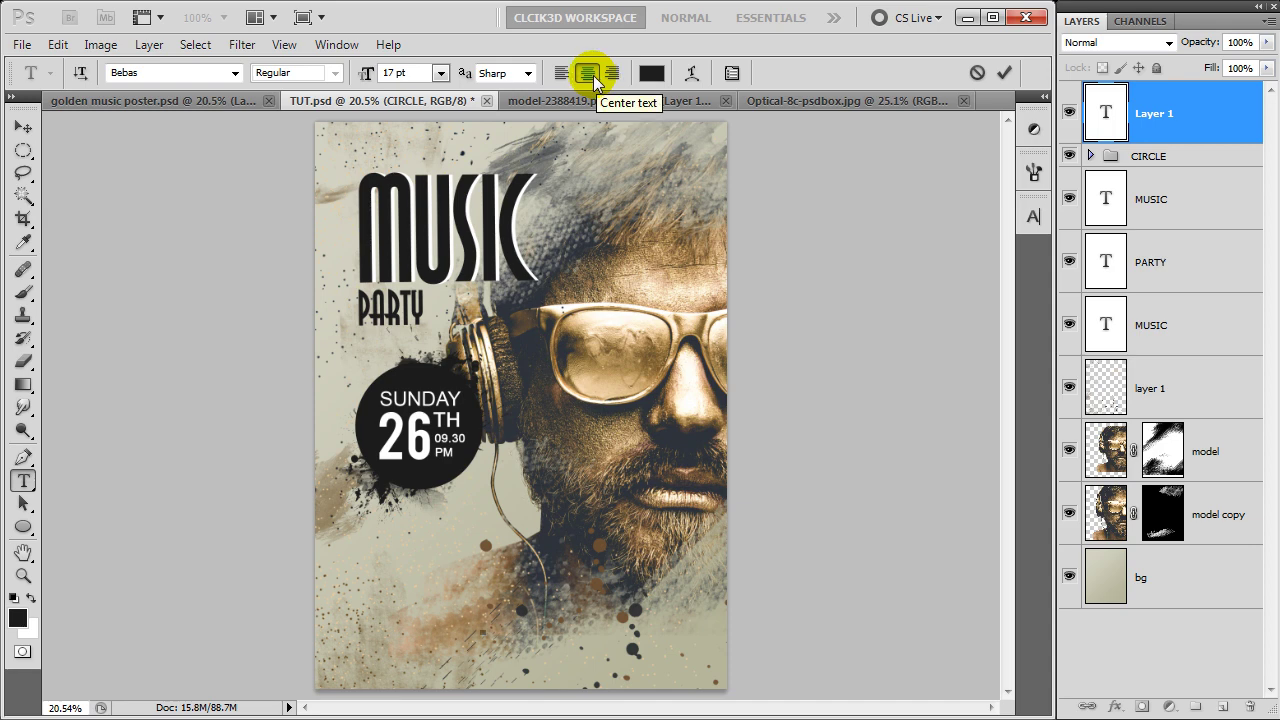
pyautogui.click(377, 76)
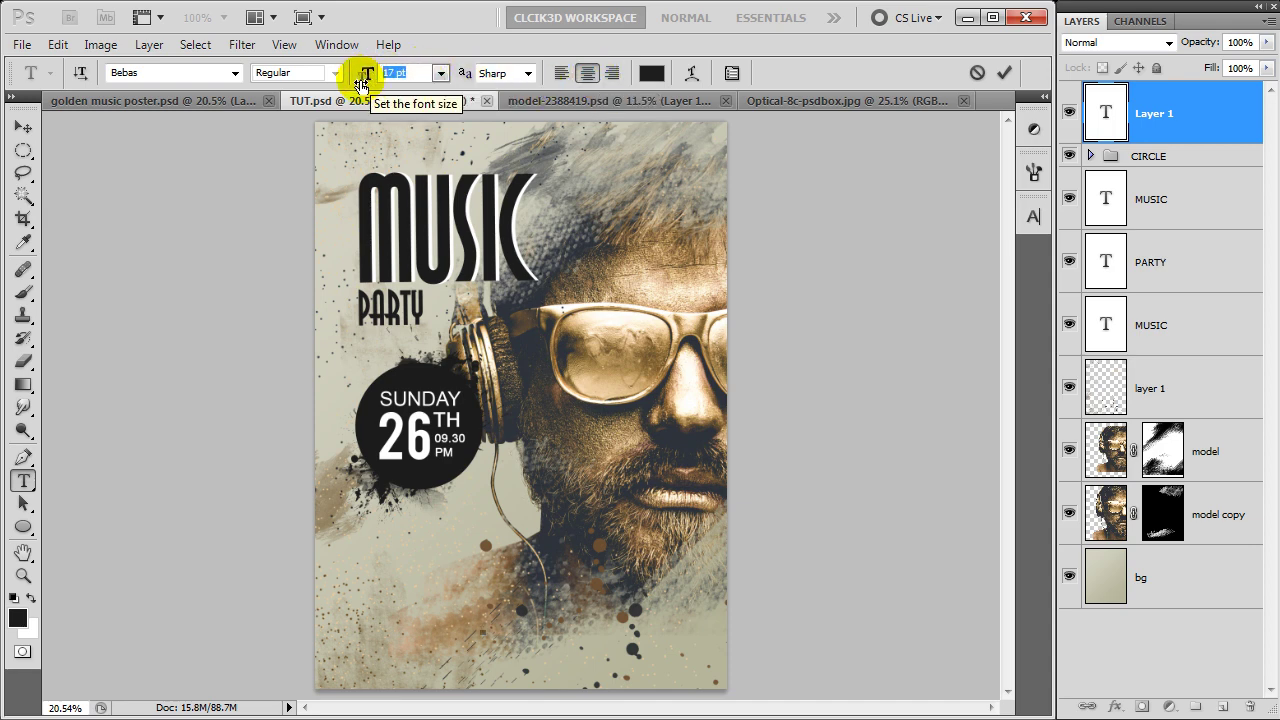
pyautogui.write('19')
pyautogui.press('Tab')
pyautogui.write('ENTRY 5$ / F')
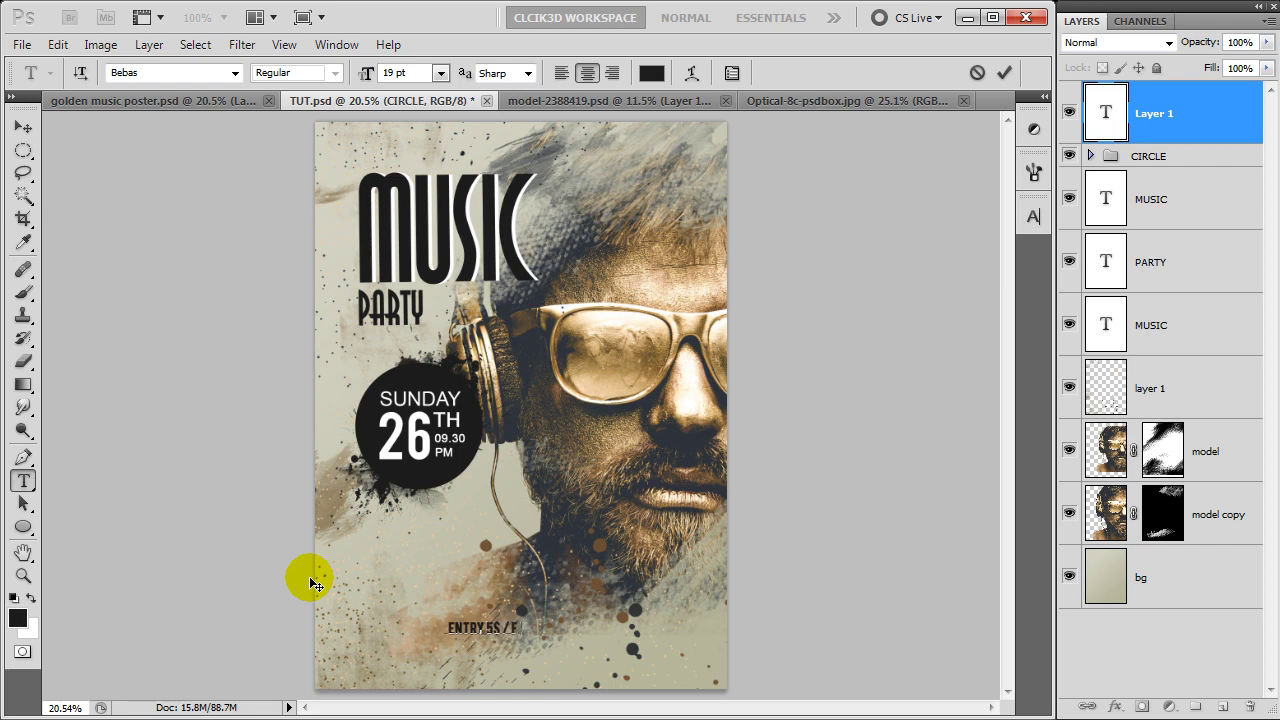
pyautogui.write('ROM 10 PM ONWARDS / FREE PARKING')
pyautogui.press('Return')
pyautogui.write('BOOK NOW / FOR MORE DETAILS')
pyautogui.press('Return')
pyautogui.write('WWW.MUSICPARTY')
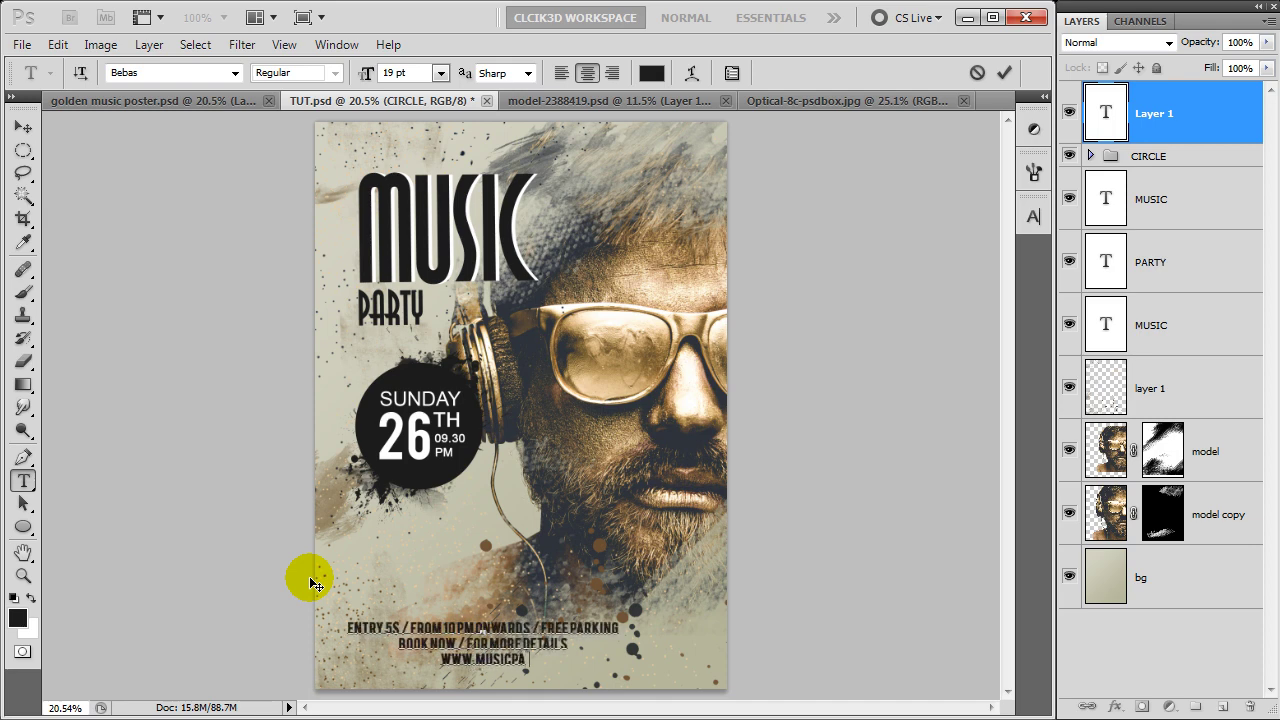
pyautogui.write('.COM')
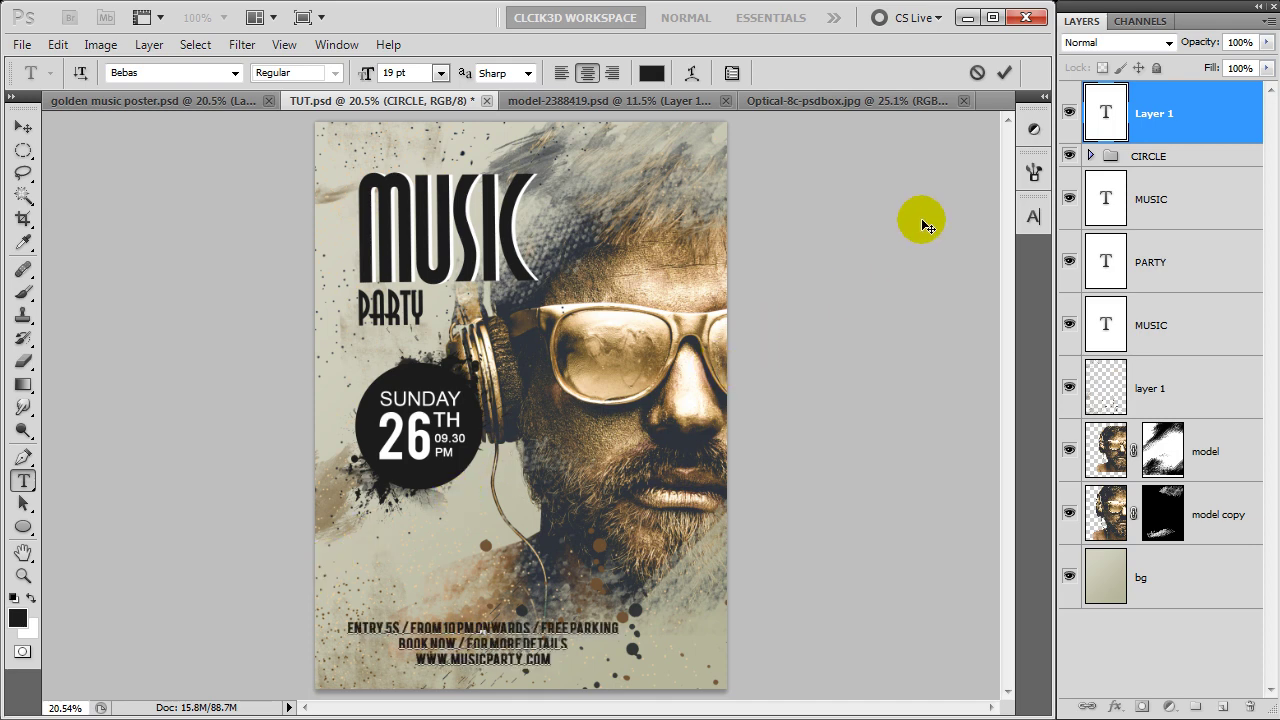
pyautogui.click(1005, 75)
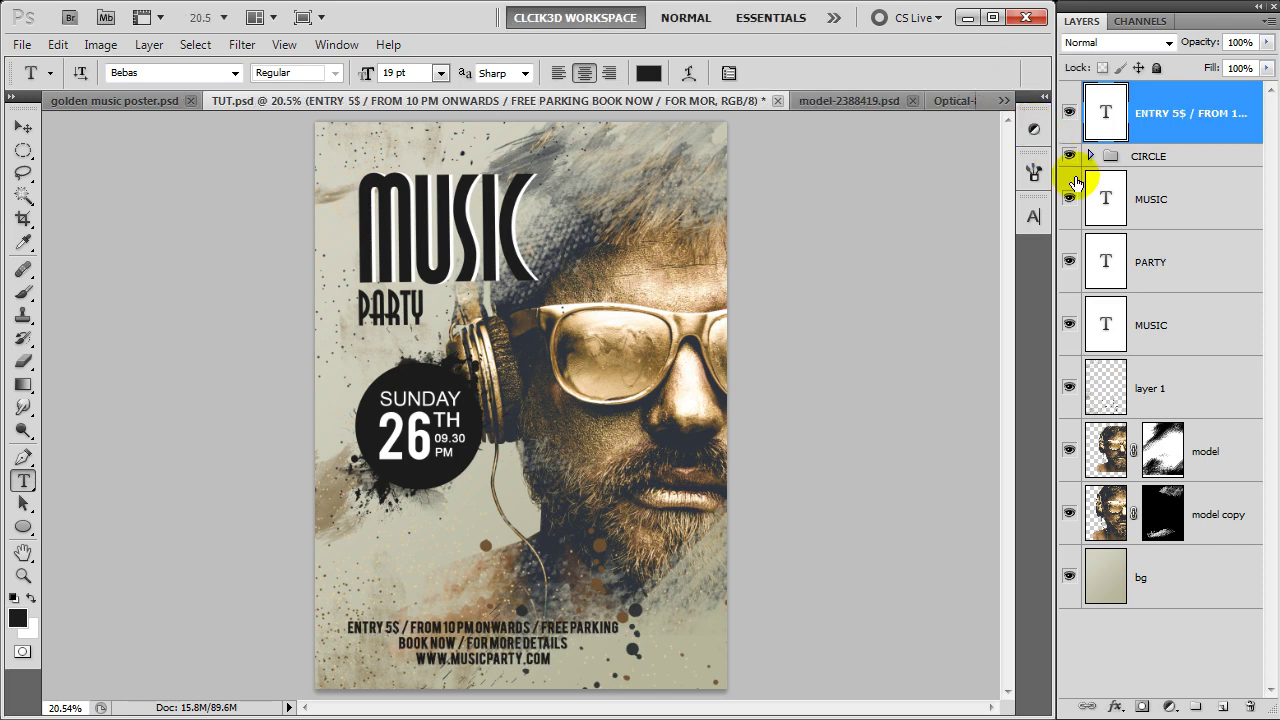
# - Align the info text to the poster's horizontal centre and nudge it slightly upward
pyautogui.keyDown('ctrl'); pyautogui.click(1196, 595); pyautogui.keyUp('ctrl')
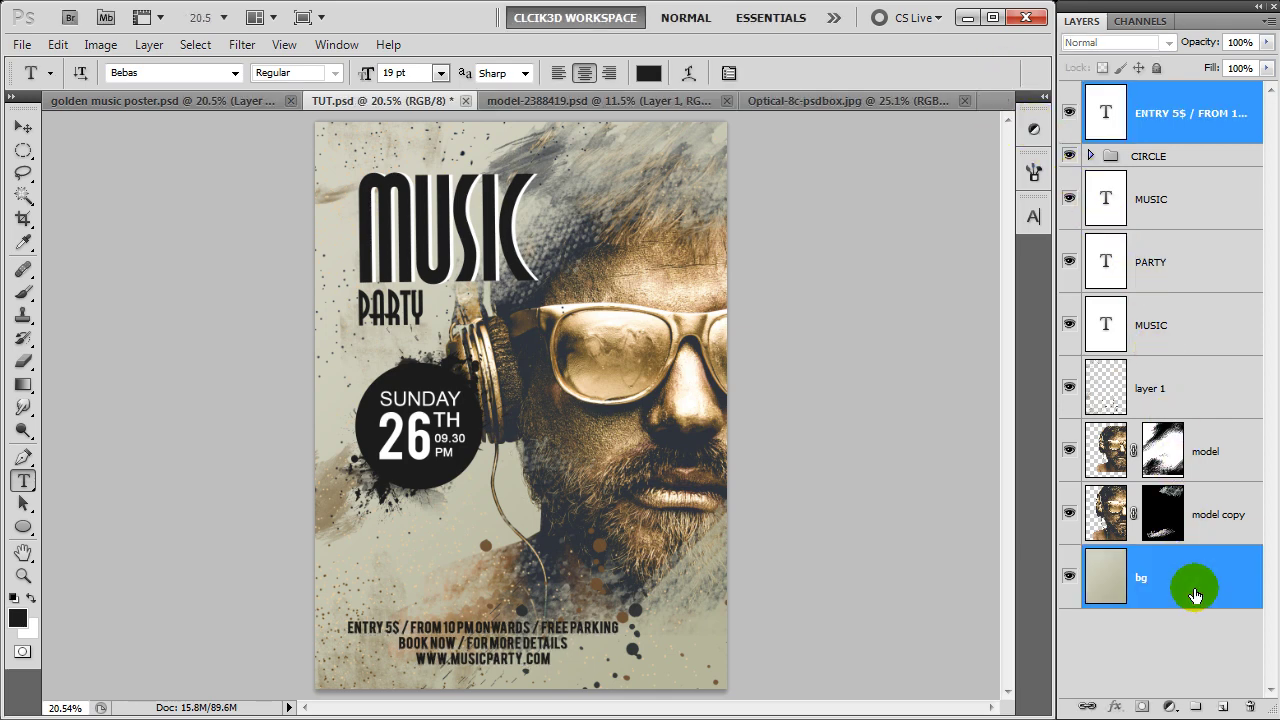
pyautogui.press('v')
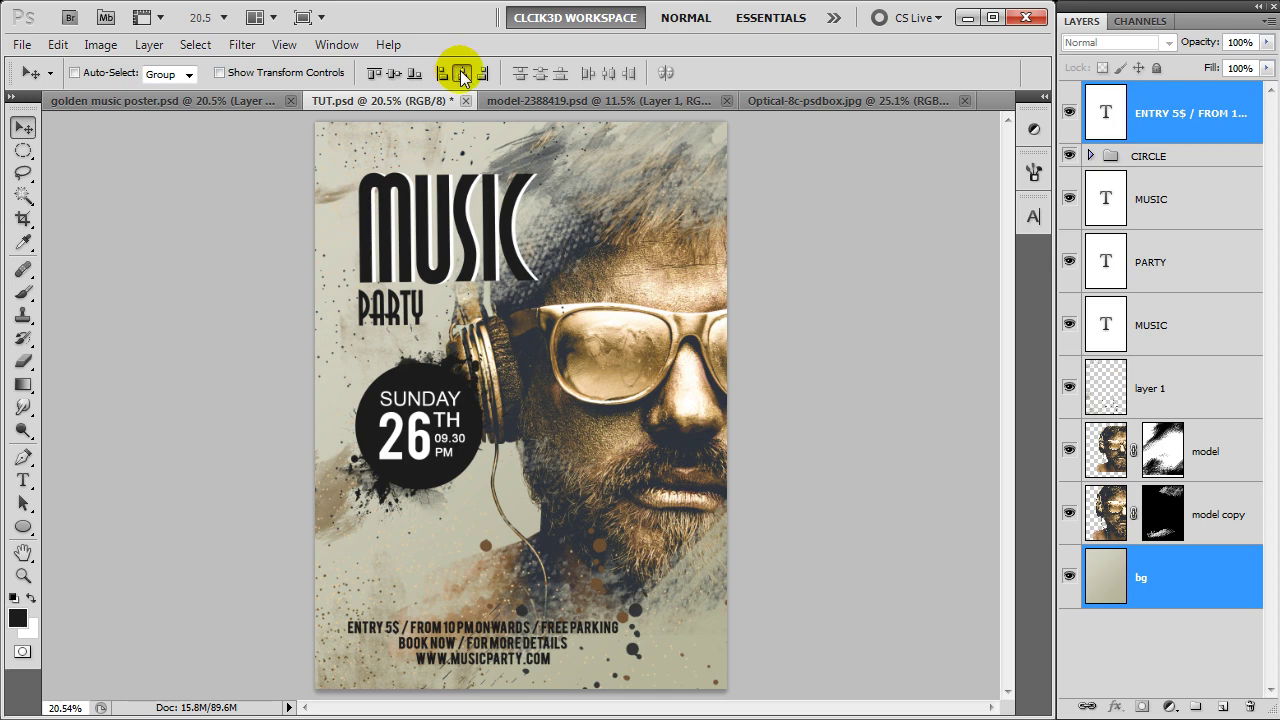
pyautogui.click(462, 75)
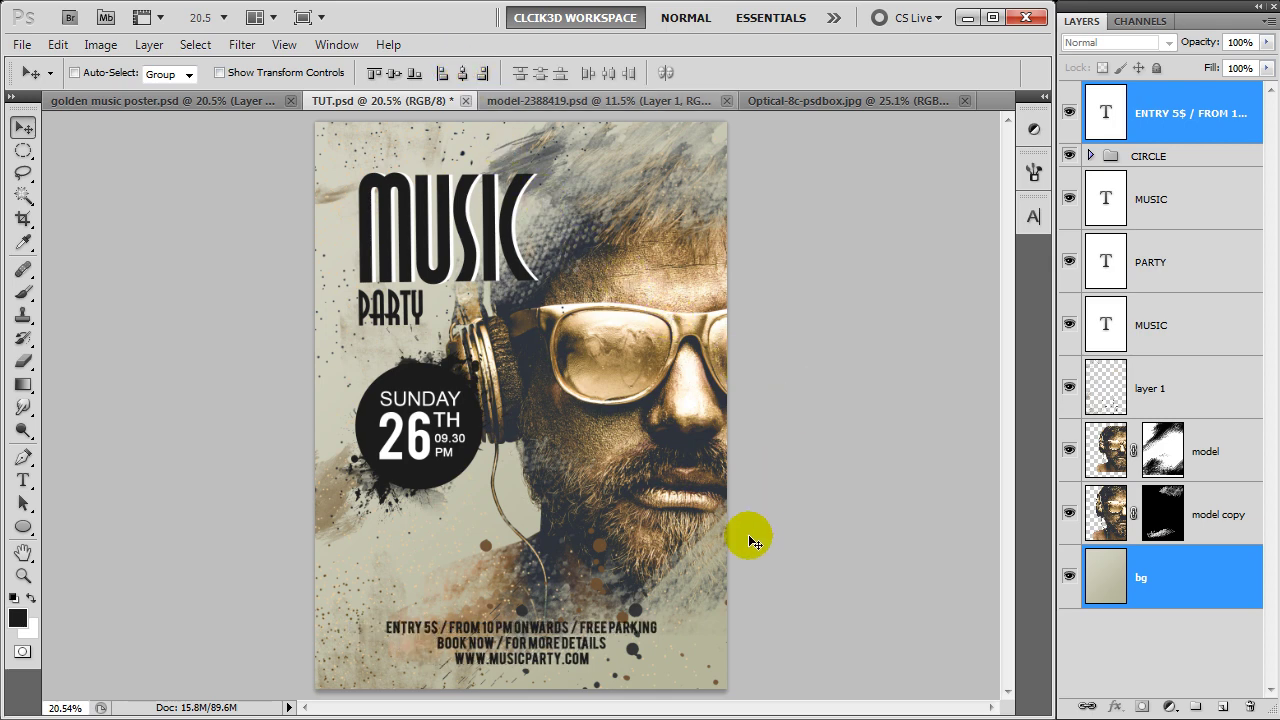
pyautogui.click(1173, 123)
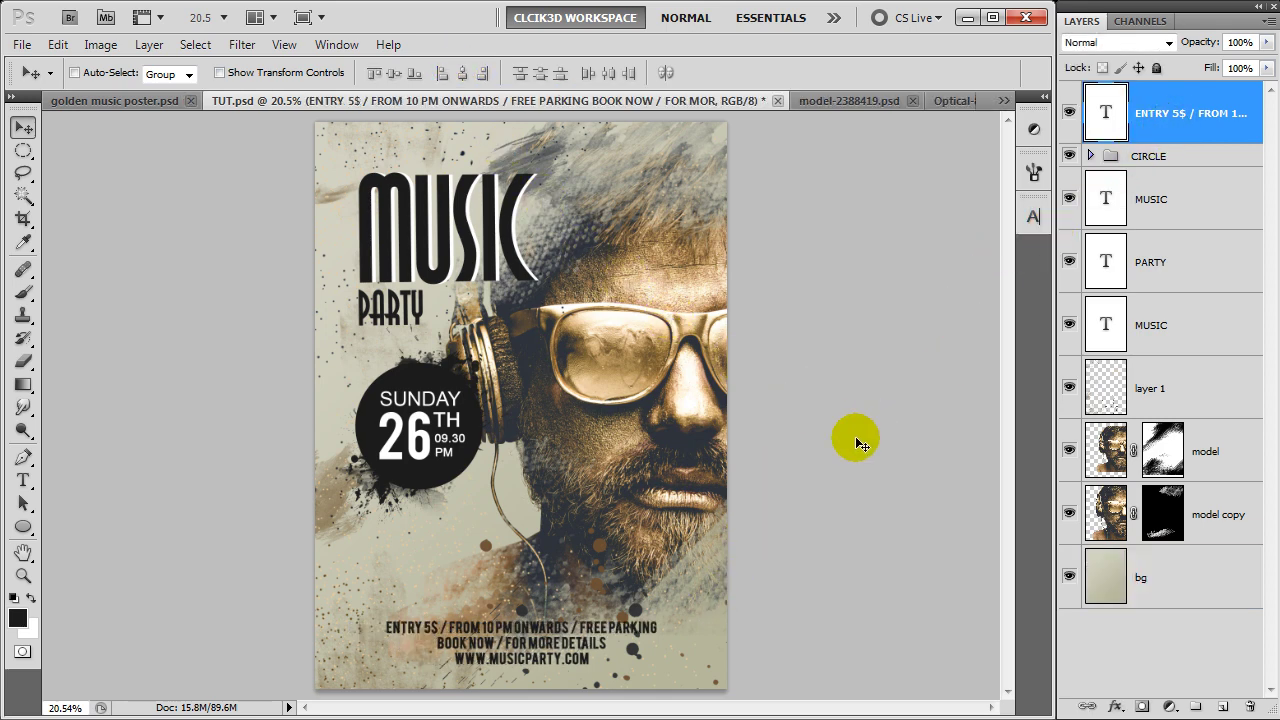
pyautogui.press('Up')
pyautogui.press('Up')
pyautogui.press('Up')
pyautogui.press('Up')
pyautogui.press('Up')
pyautogui.press('Up')
pyautogui.press('Up')
pyautogui.press('Up')
pyautogui.press('Up')
pyautogui.press('Up')
pyautogui.press('Down')
pyautogui.press('Down')
pyautogui.press('Down')
pyautogui.press('Down')
pyautogui.press('Down')
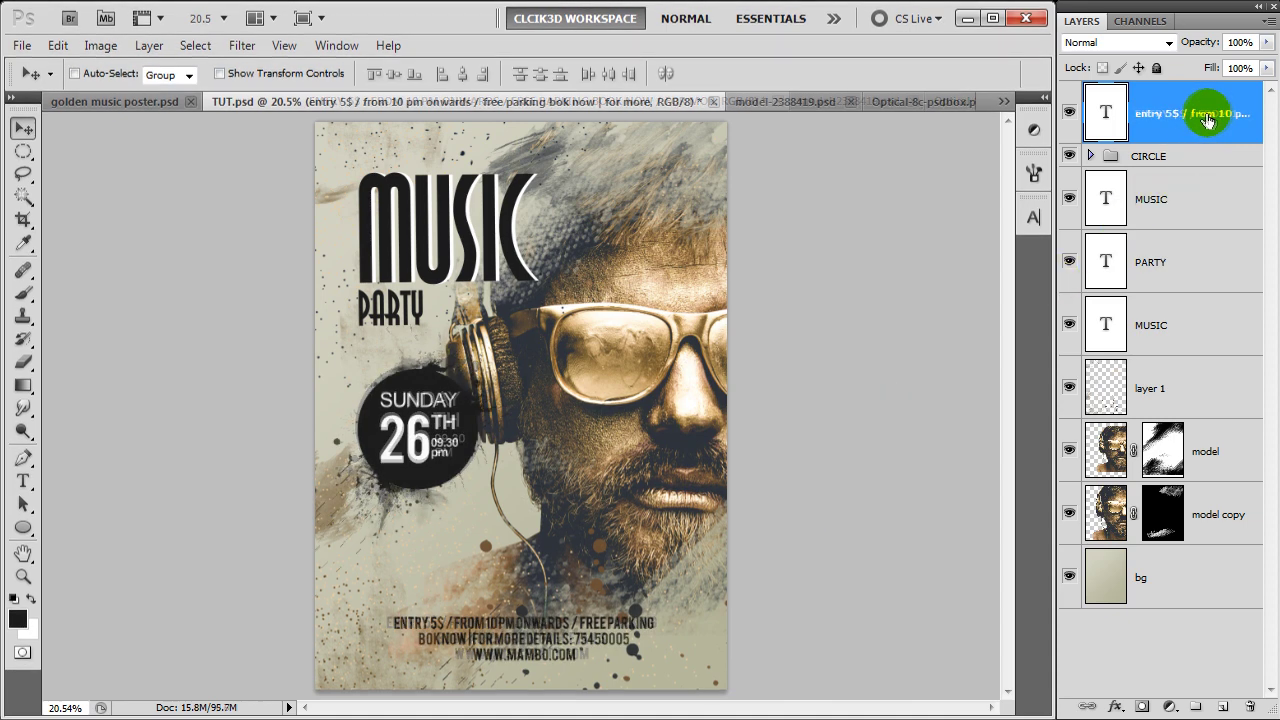
pyautogui.click(914, 103)
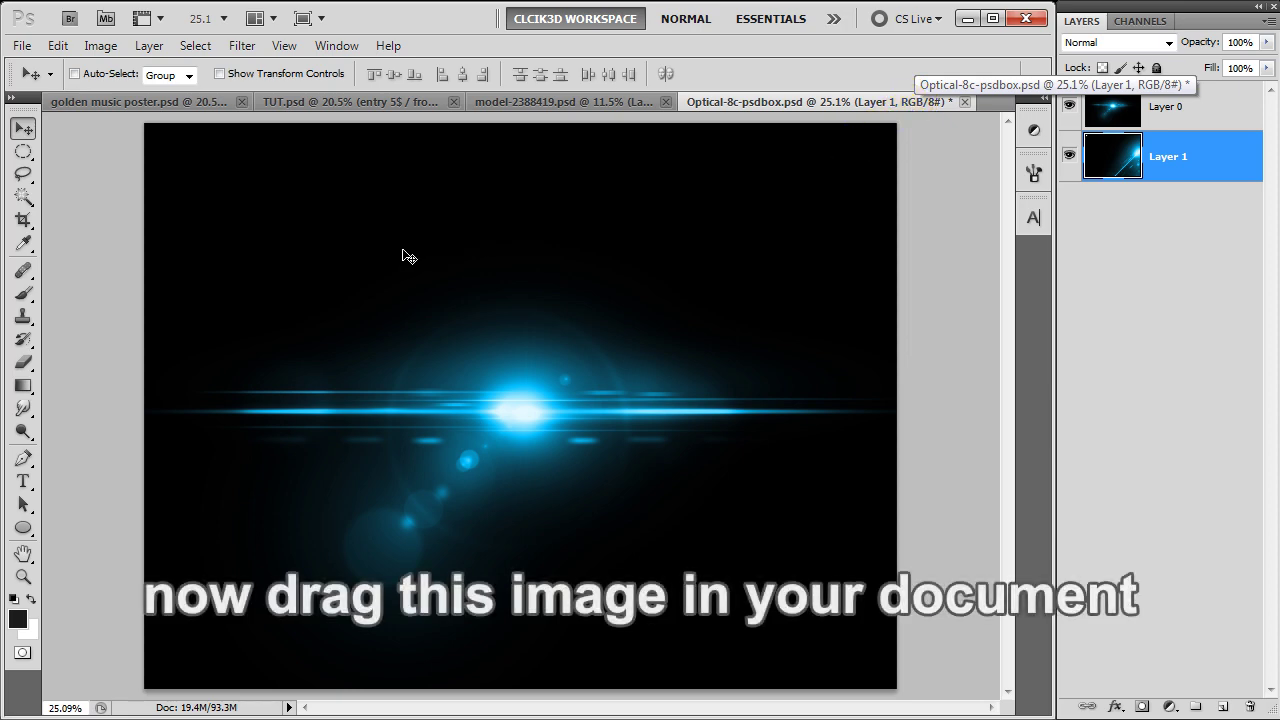
# - Drag the lens flare into TUT.psd, set its blend mode to Screen, and reposition it
pyautogui.moveTo(382, 145)
pyautogui.mouseDown()
pyautogui.moveTo(379, 132)
pyautogui.moveTo(419, 255)
pyautogui.mouseUp()
pyautogui.moveTo(441, 368); pyautogui.dragTo(441, 367)
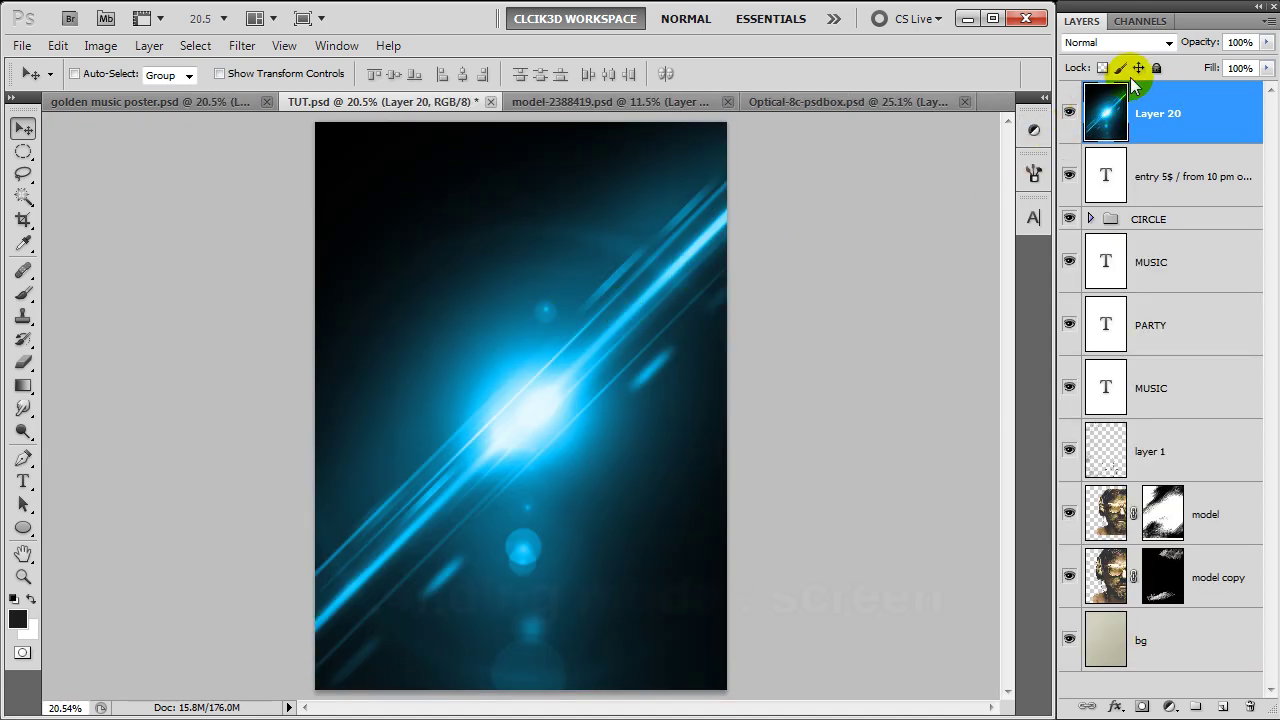
pyautogui.click(1118, 43)
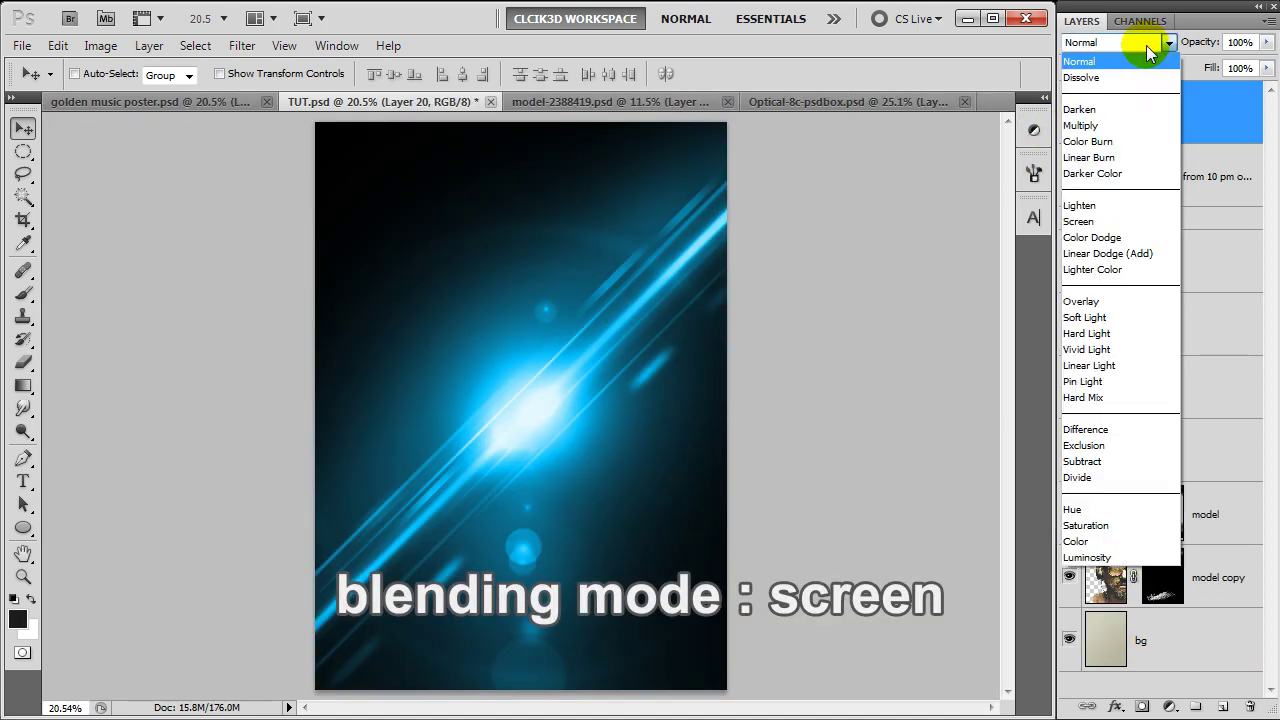
pyautogui.click(1078, 221)
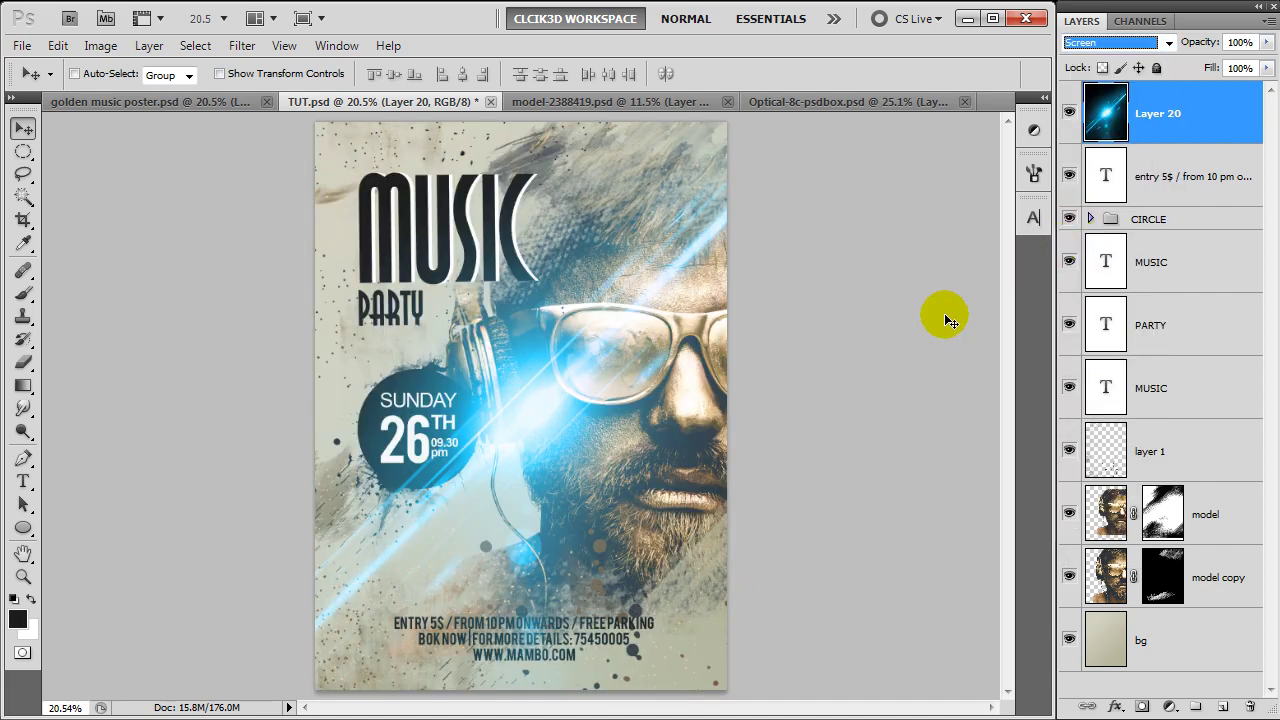
pyautogui.moveTo(543, 423); pyautogui.dragTo(517, 521)
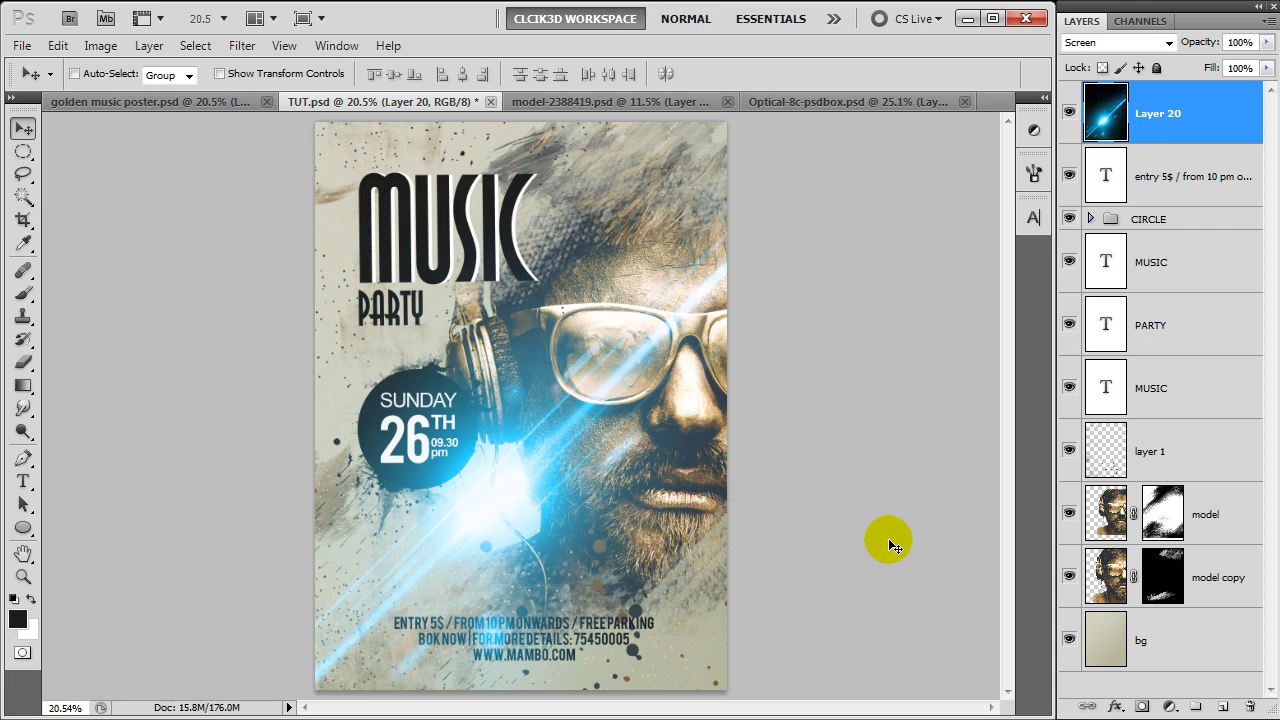
pyautogui.click(1169, 707)
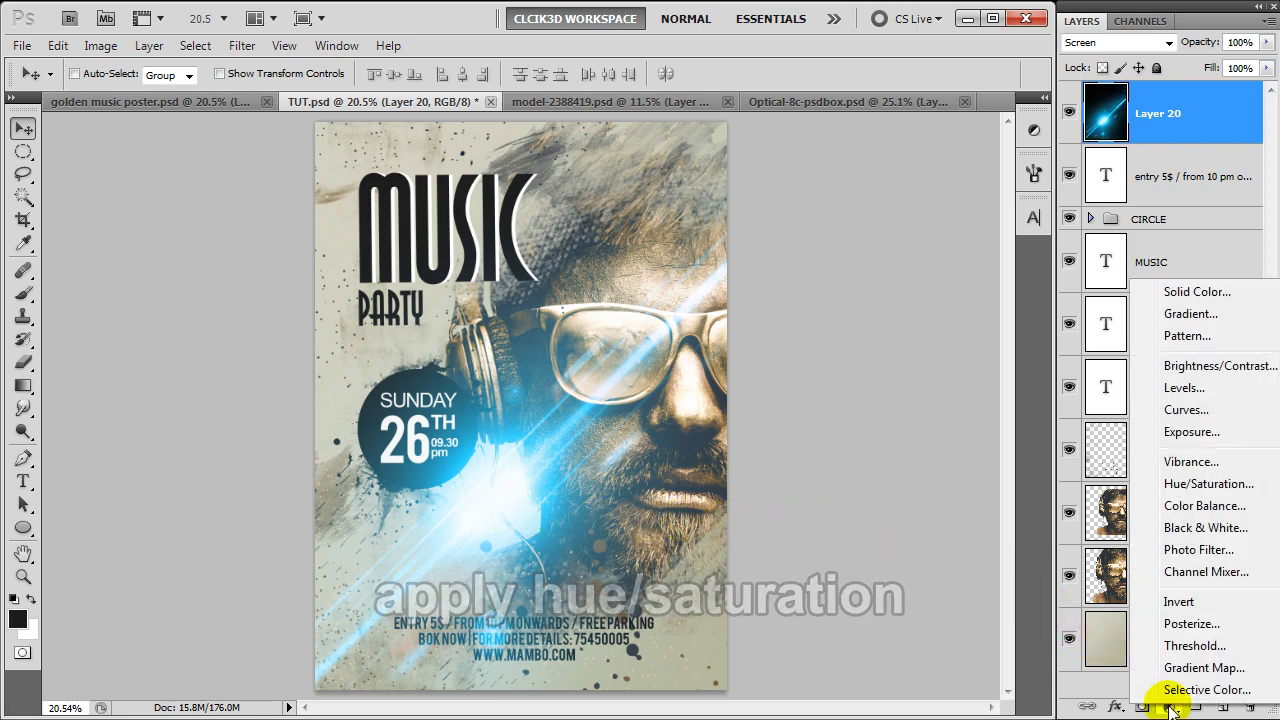
# - Tint the flare gold with a Hue/Saturation adjustment clipped to Layer 20, Hue -159
pyautogui.click(1208, 483)
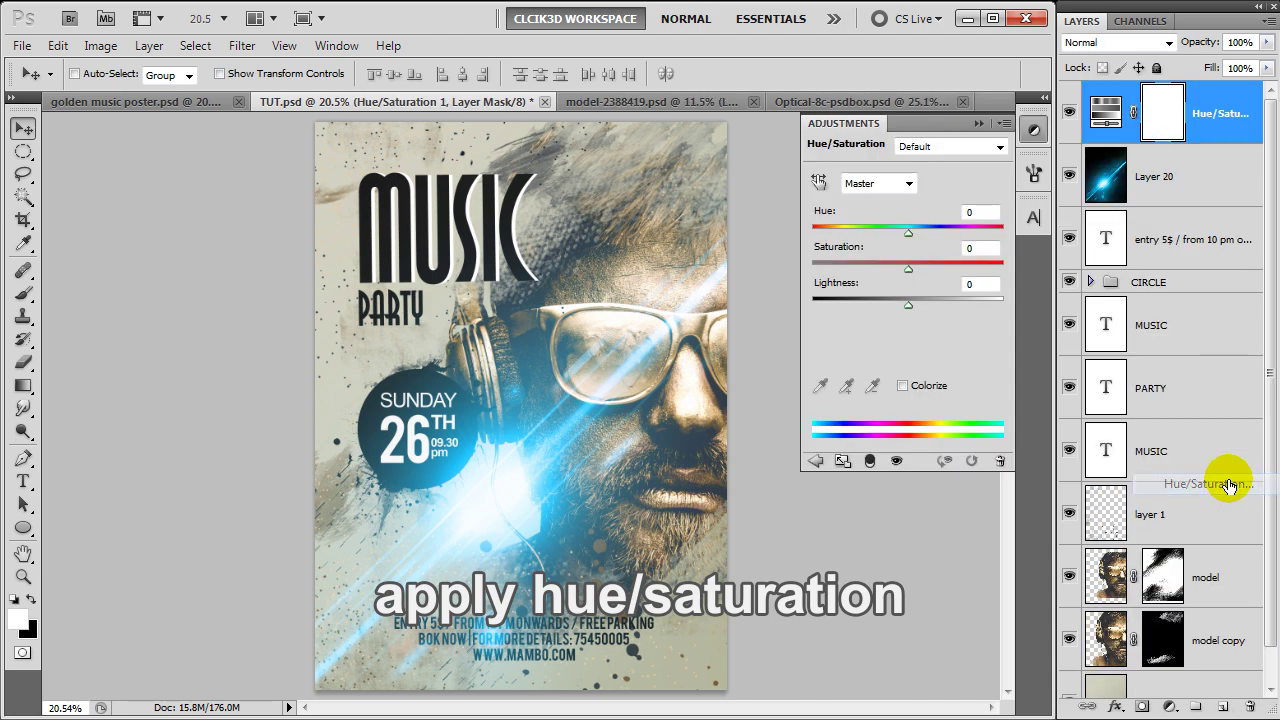
pyautogui.click(869, 461)
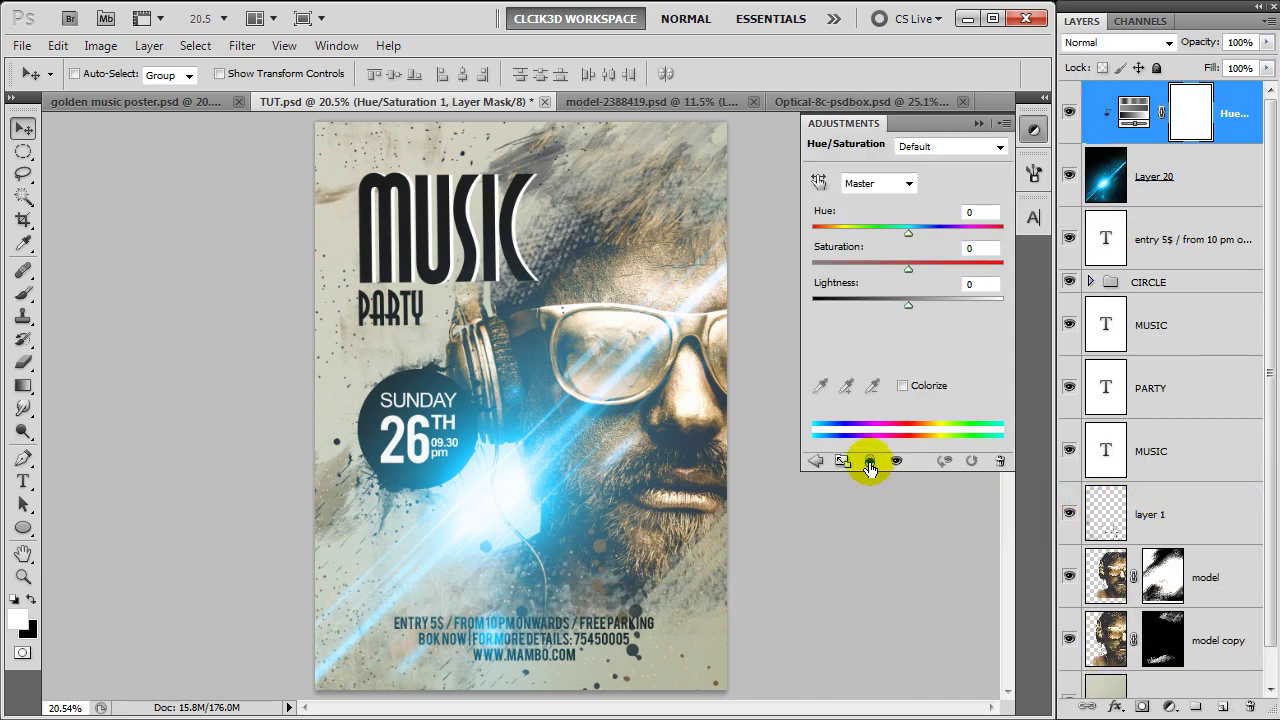
pyautogui.click(975, 212)
pyautogui.write('-159')
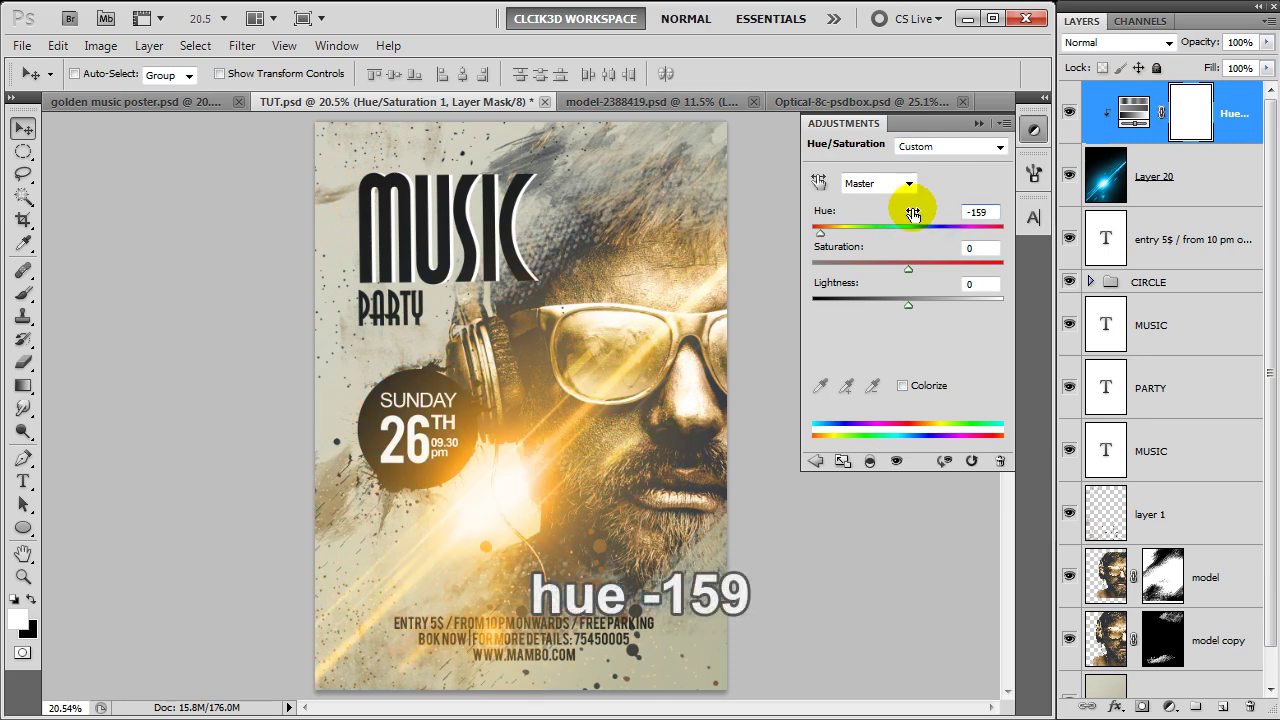
pyautogui.click(977, 124)
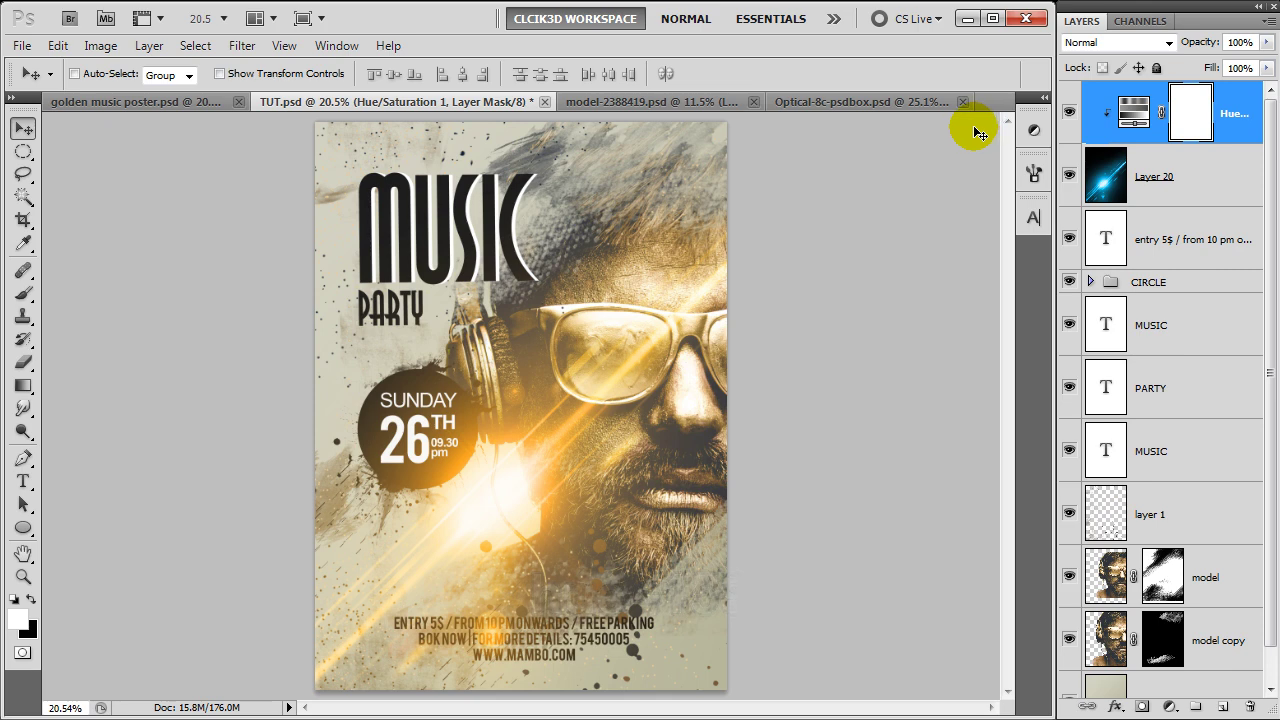
# - Duplicate the flare with its hue adjustment and move the copy diagonally across MUSIC
pyautogui.keyDown('shift'); pyautogui.click(1215, 181); pyautogui.keyUp('shift')
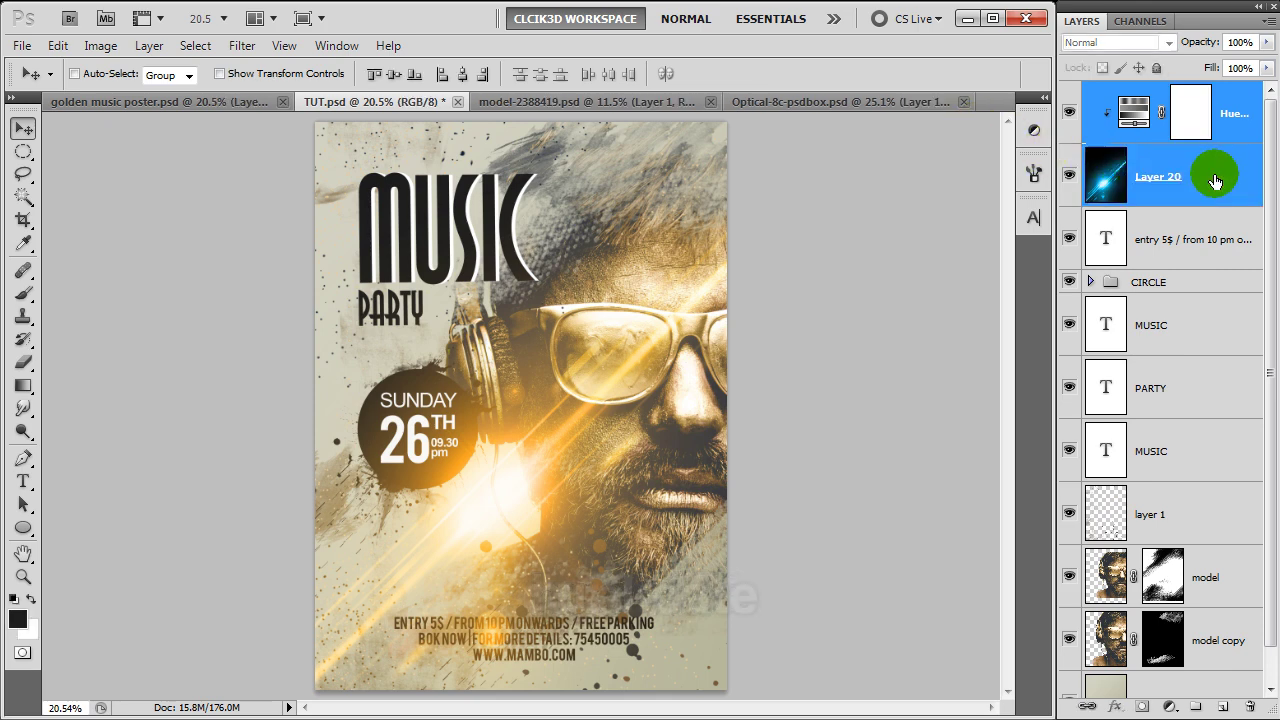
pyautogui.moveTo(1215, 181); pyautogui.dragTo(1221, 707)
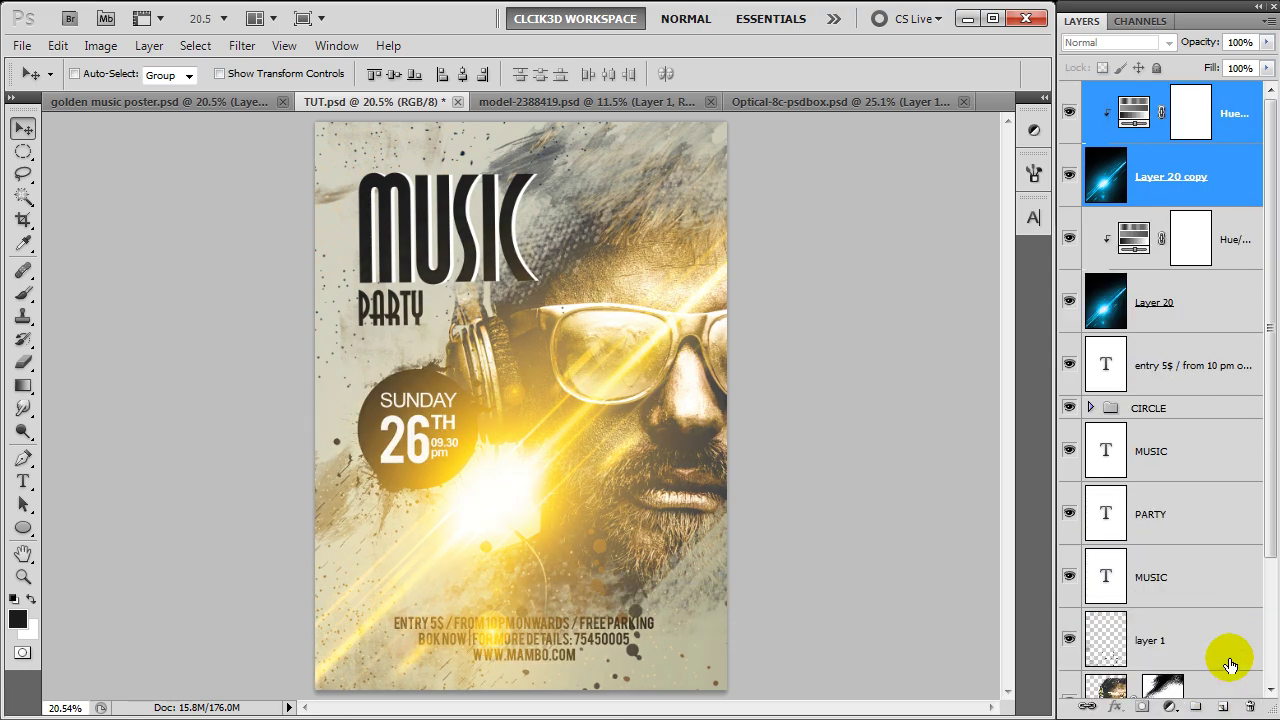
pyautogui.click(1243, 195)
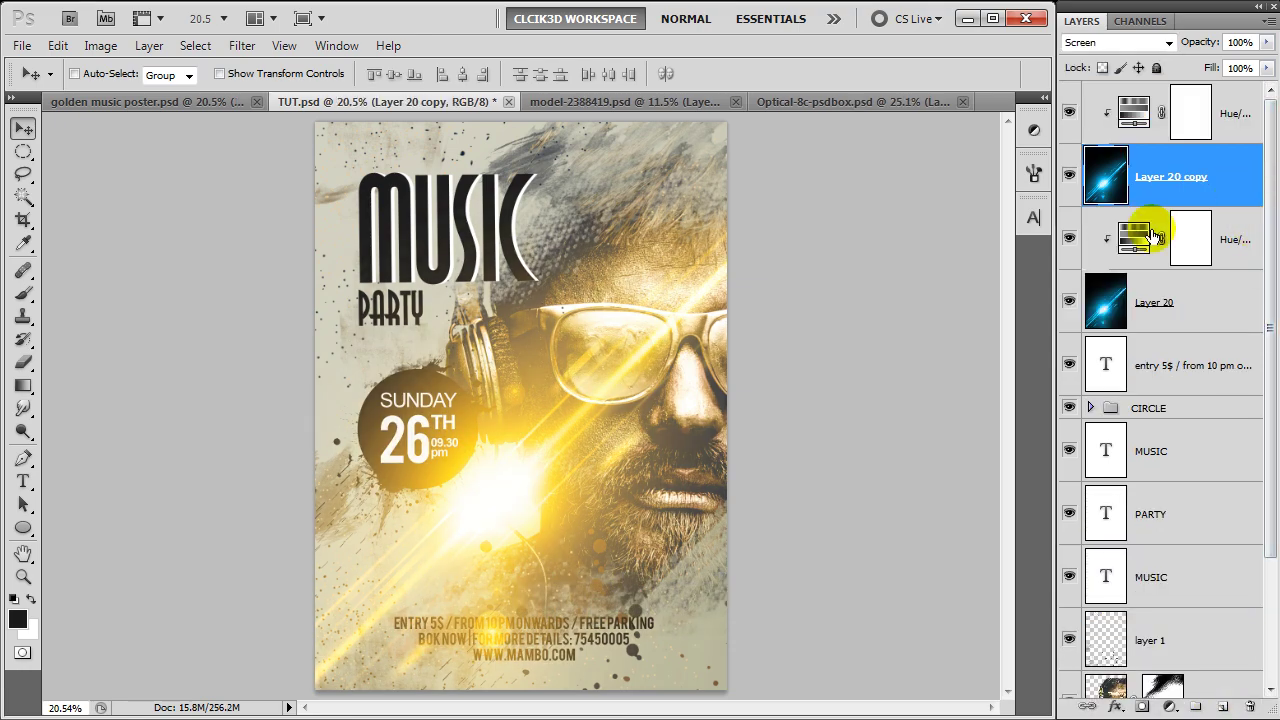
pyautogui.moveTo(390, 588)
pyautogui.mouseDown()
pyautogui.moveTo(410, 410)
pyautogui.moveTo(464, 274)
pyautogui.moveTo(443, 252)
pyautogui.moveTo(432, 265)
pyautogui.mouseUp()
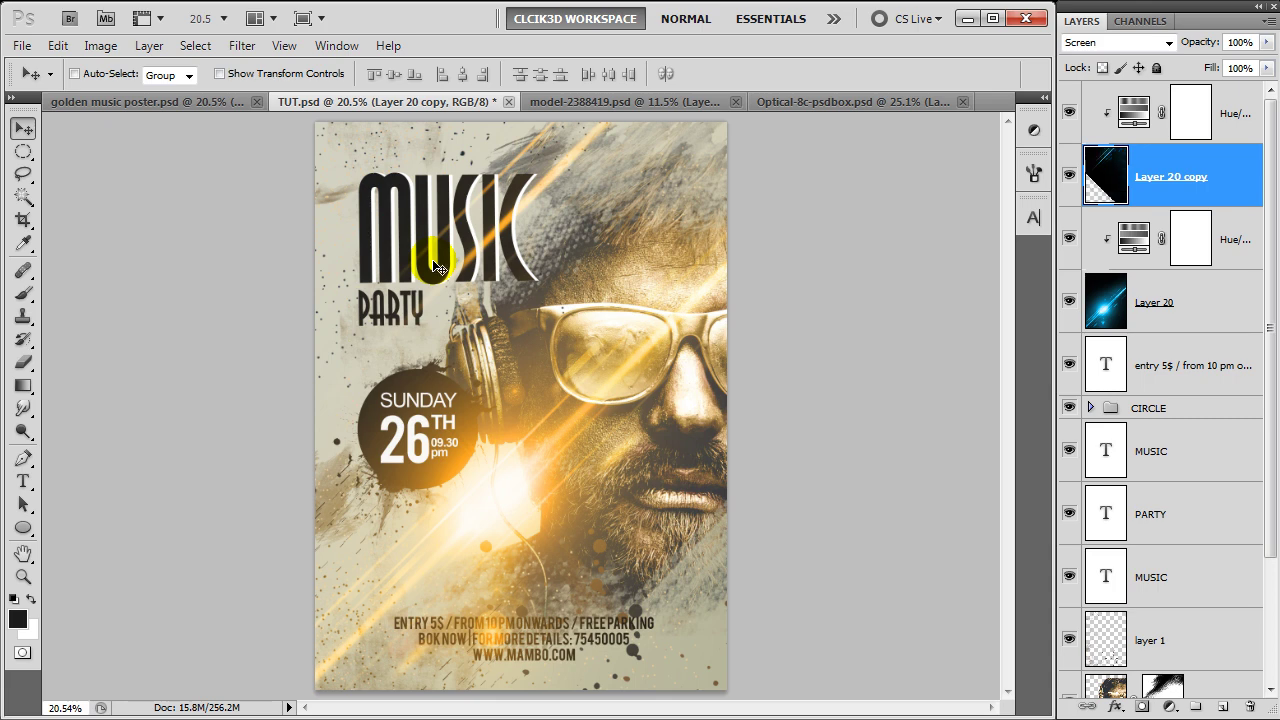
# - Stamp all visible layers into a new top layer set to Linear Light blending
pyautogui.click(1238, 110)
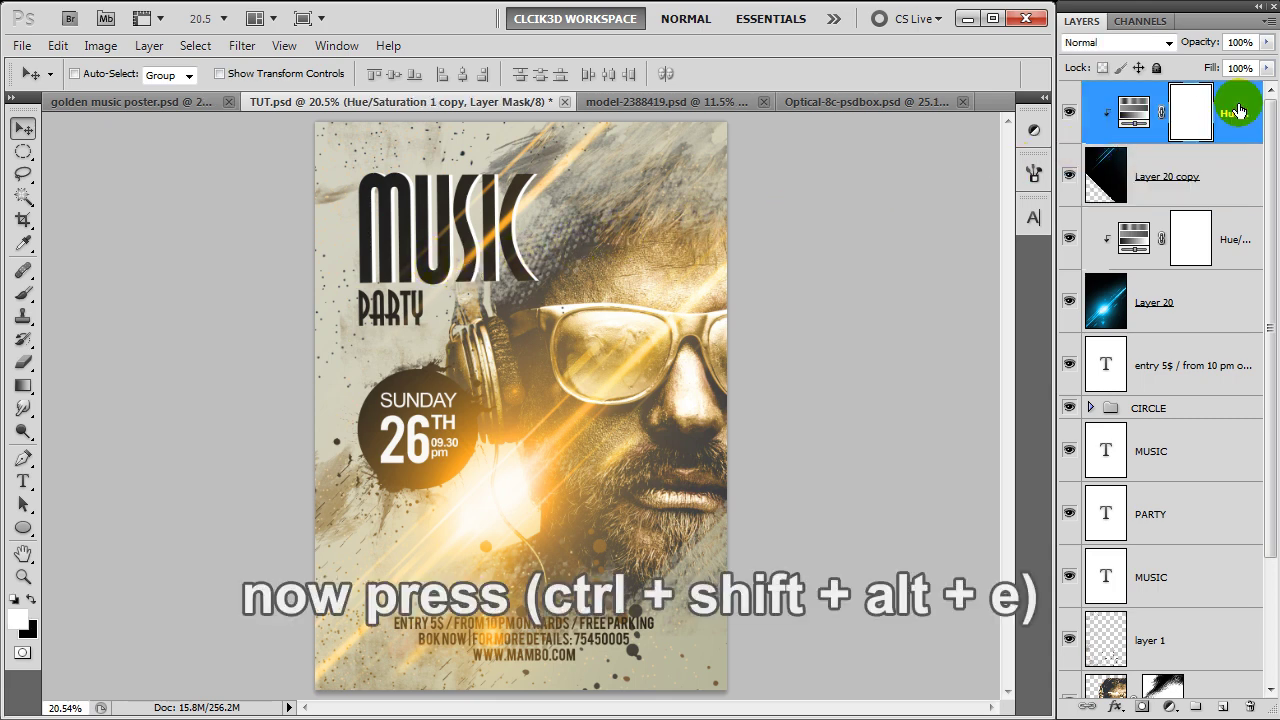
pyautogui.hotkey('ctrl', 'shift', 'alt', 'e')
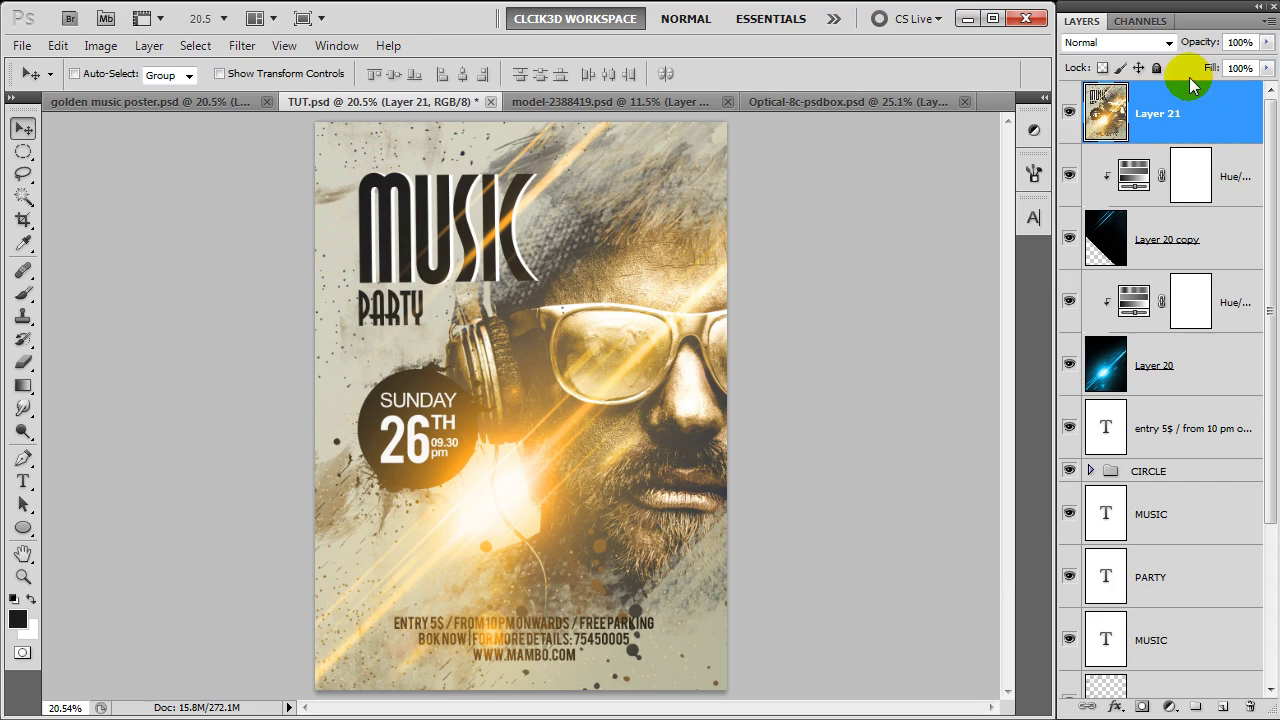
pyautogui.click(1167, 43)
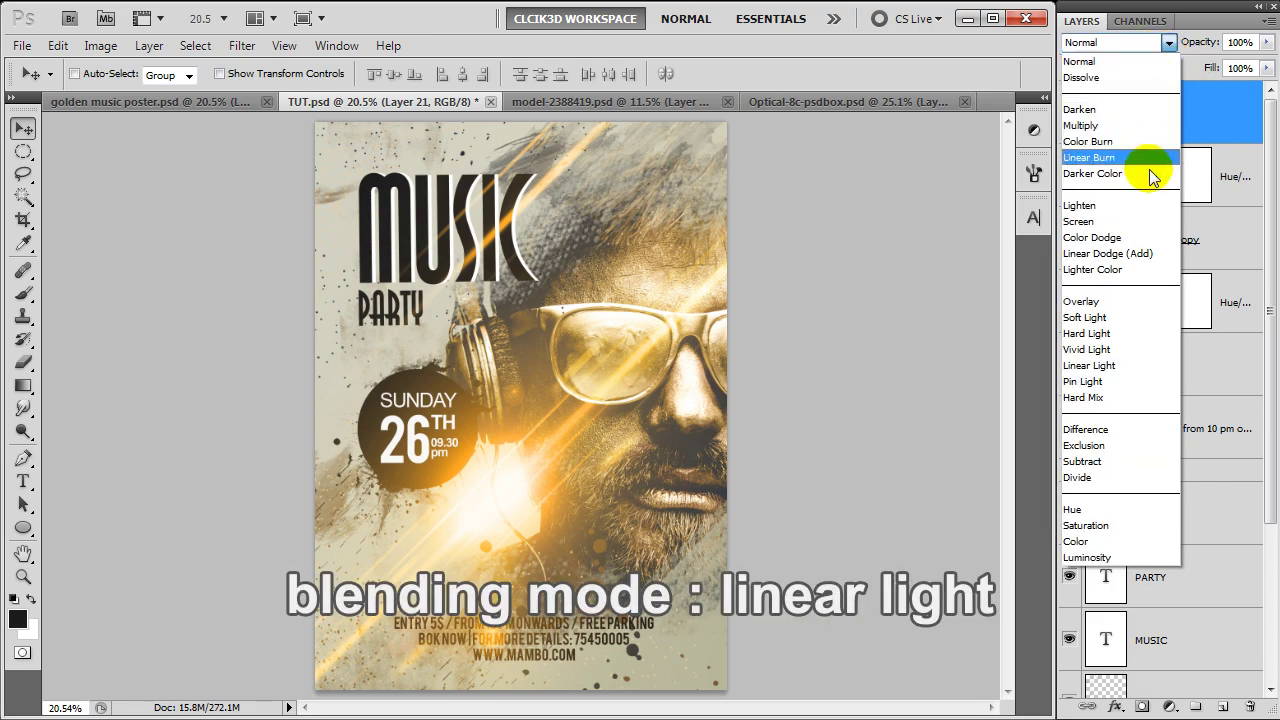
pyautogui.click(1103, 367)
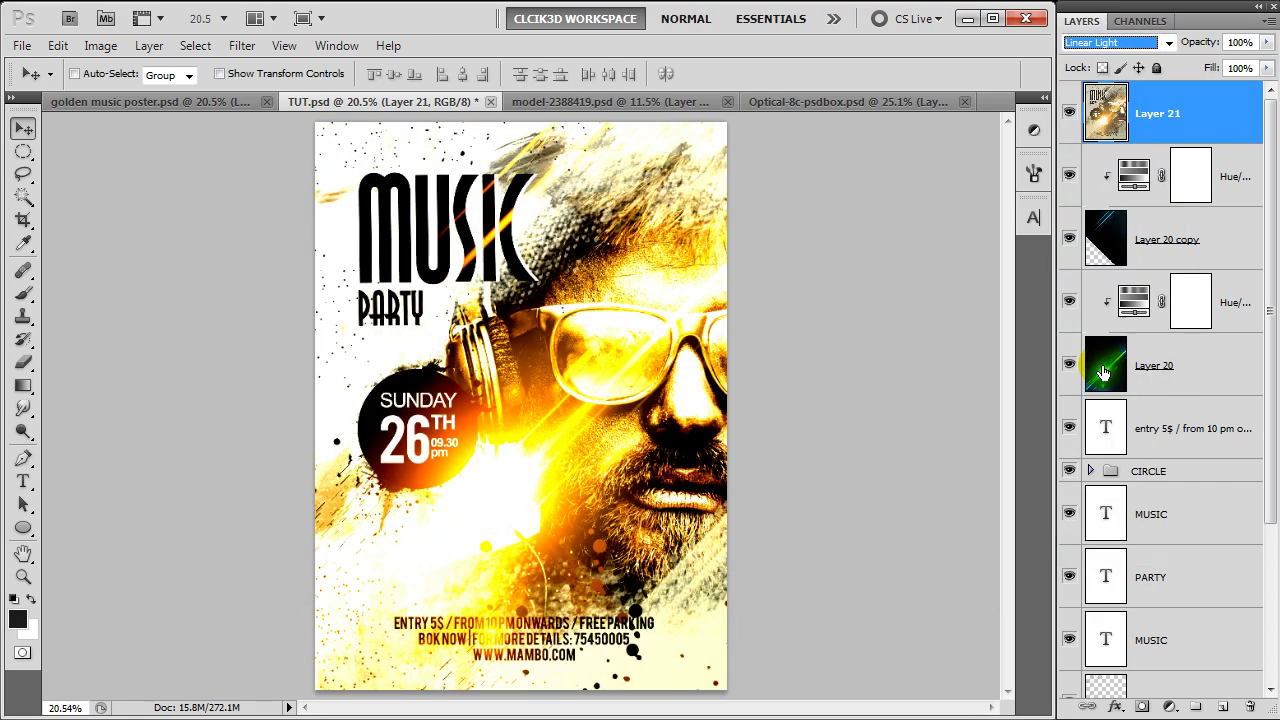
# - Apply a High Pass filter with a 0.5-pixel radius to the merged layer
pyautogui.click(243, 47)
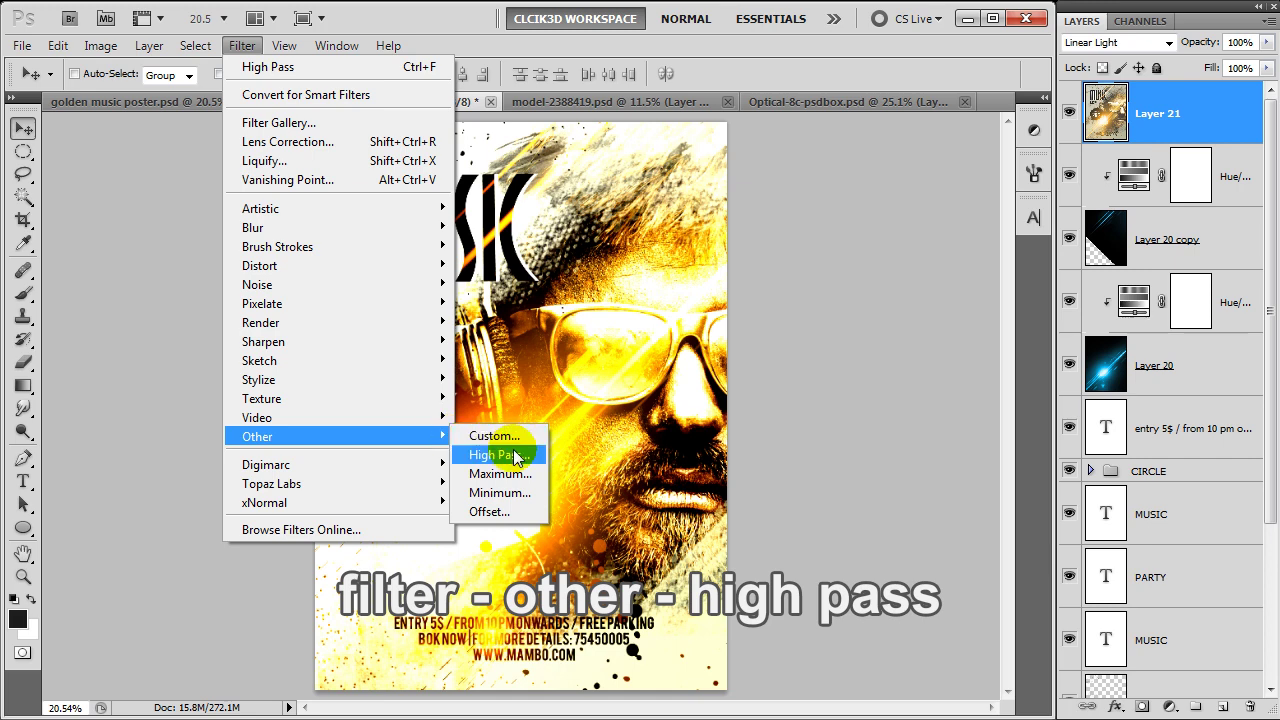
pyautogui.moveTo(257, 436)
pyautogui.click(515, 456)
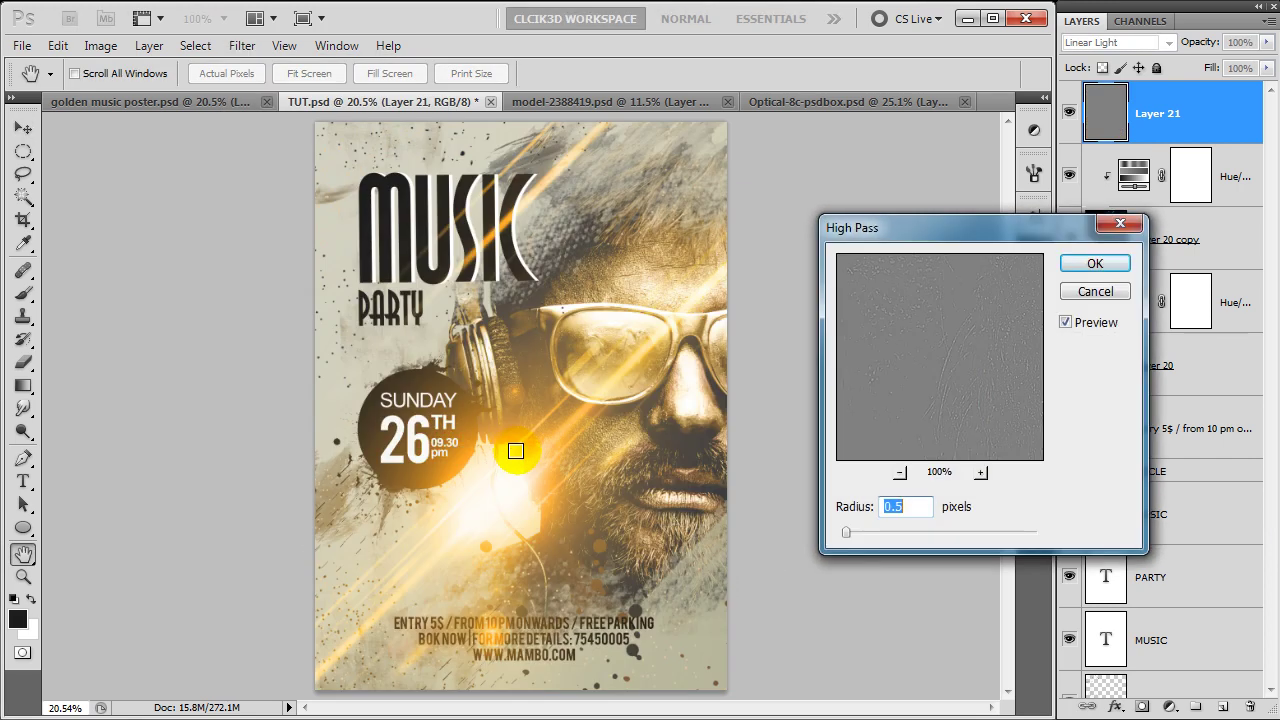
pyautogui.click(1096, 264)
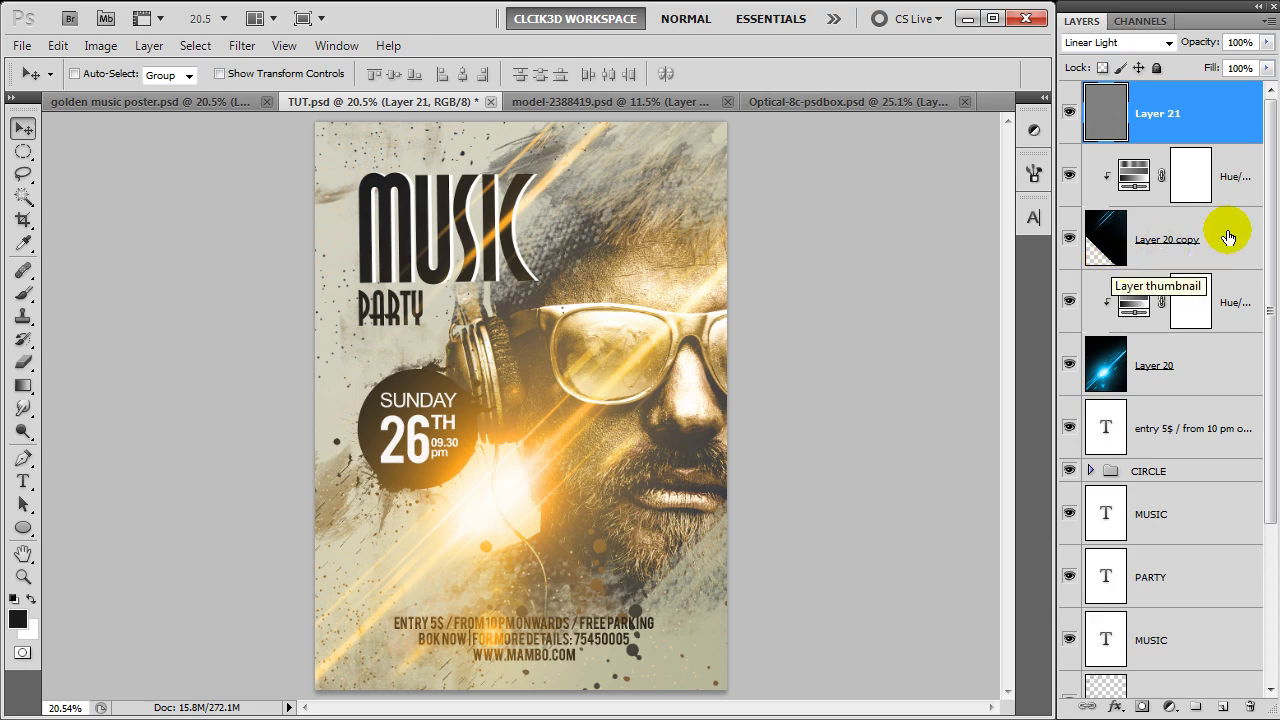